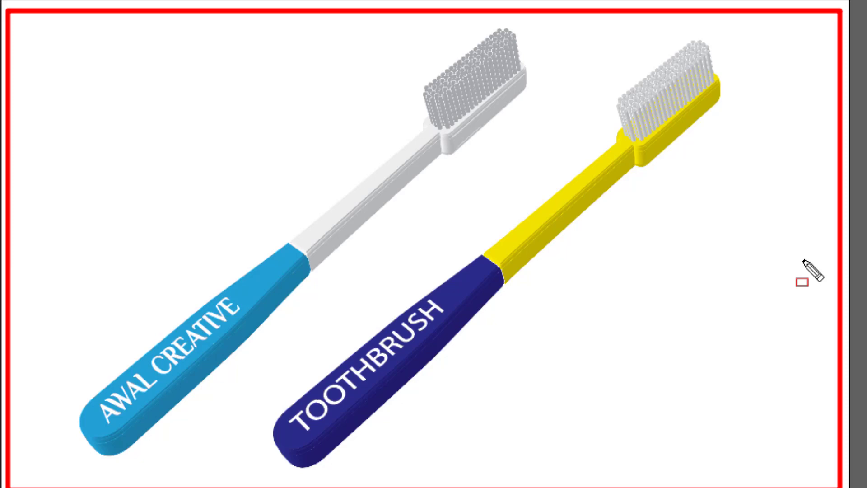
{"action": "key", "text": "ctrl+z"}
{"action": "key", "text": "Escape"}
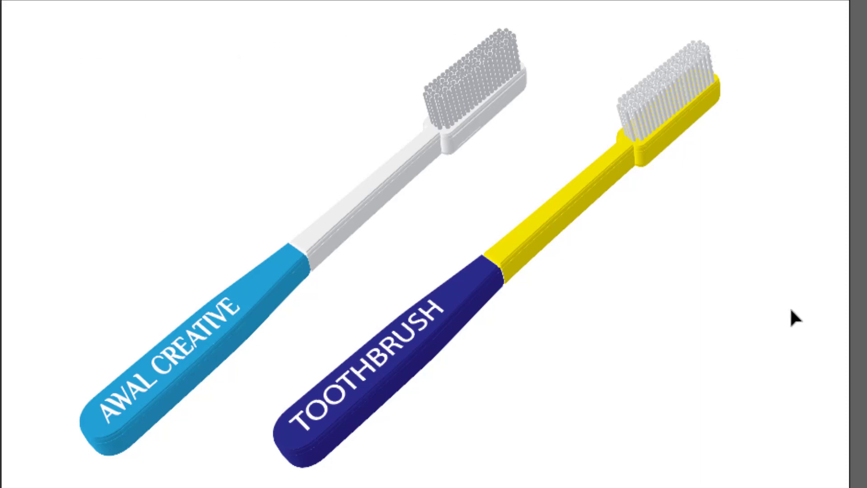
{"action": "left_click", "coordinate": [94, 103]}
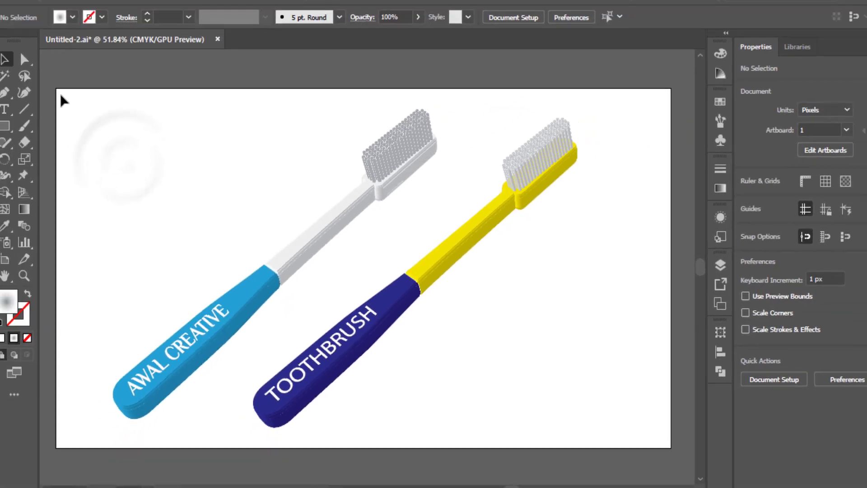
{"action": "left_click_drag", "start_coordinate": [9, 8], "coordinate": [315, 204]}
{"action": "left_click_drag", "start_coordinate": [280, 241], "coordinate": [275, 238]}
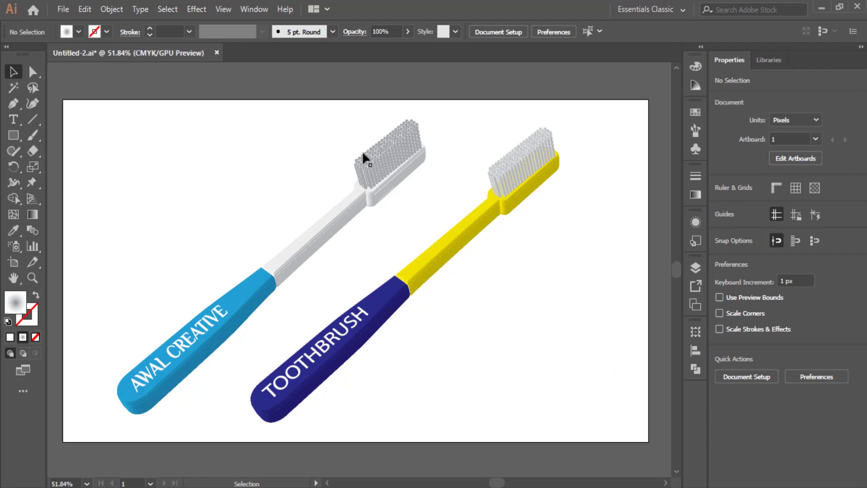
Create a new landscape document 1280 px wide and 720 px high with one artboard.
{"action": "left_click", "coordinate": [64, 16]}
{"action": "left_click", "coordinate": [71, 20]}
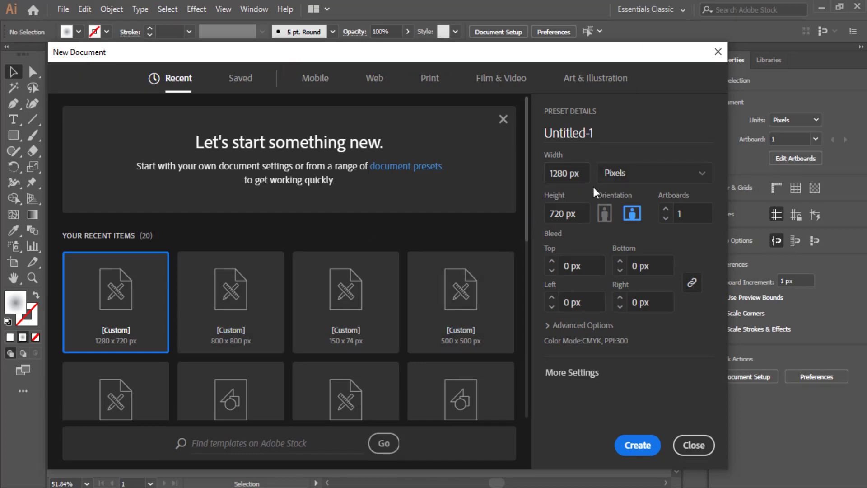
{"action": "left_click", "coordinate": [546, 172]}
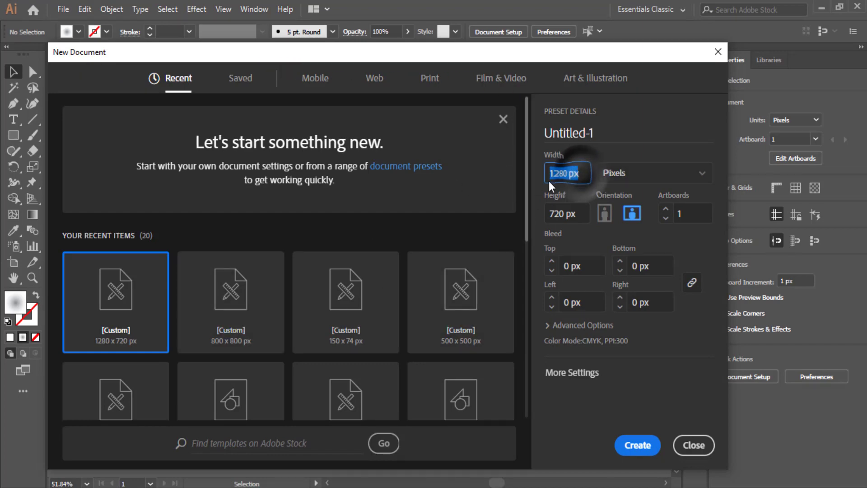
{"action": "key", "text": "Return"}
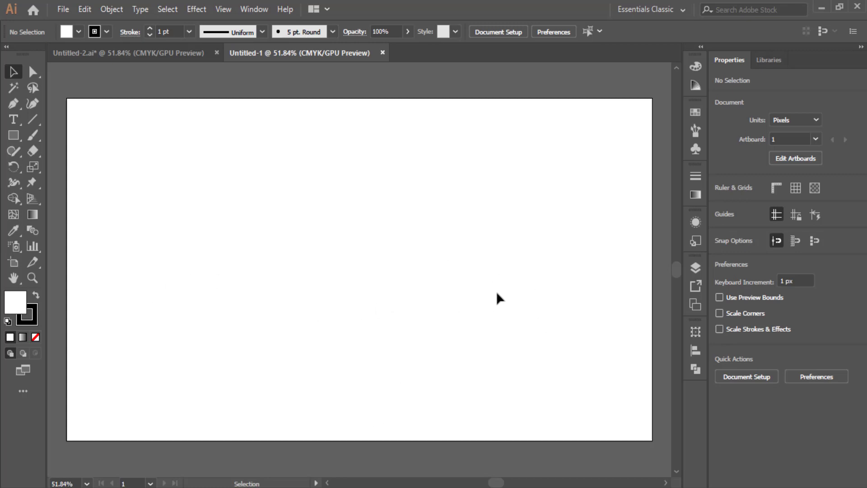
Create a 700 × 60 px rectangle on the empty canvas beside the artboard, to its right.
{"action": "left_click_drag", "start_coordinate": [547, 296], "coordinate": [9, 295]}
{"action": "left_click_drag", "start_coordinate": [403, 274], "coordinate": [431, 277]}
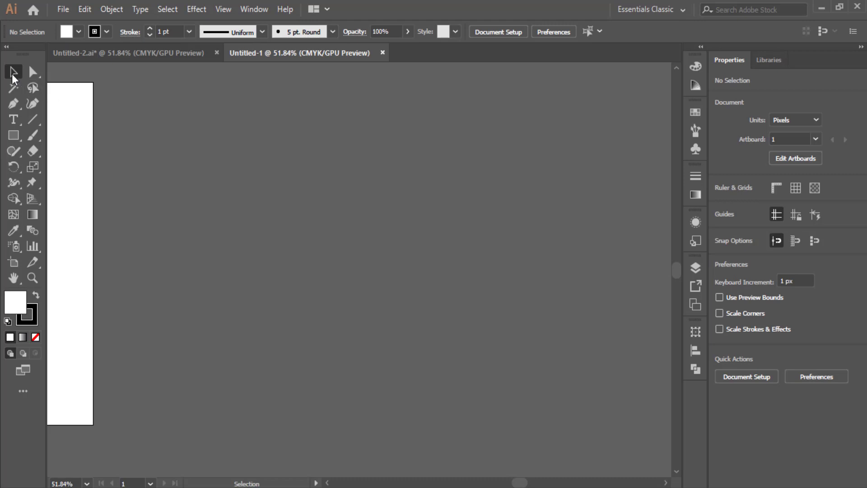
{"action": "left_click", "coordinate": [12, 138]}
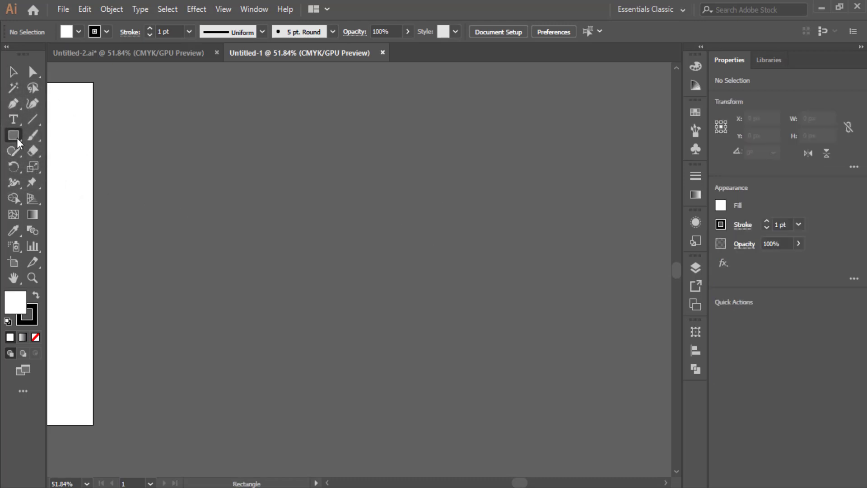
{"action": "left_click", "coordinate": [383, 220]}
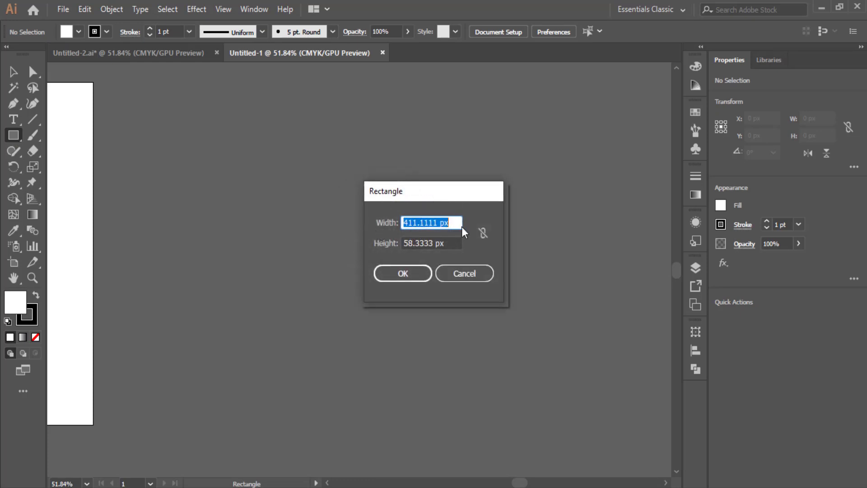
{"action": "type", "text": "700"}
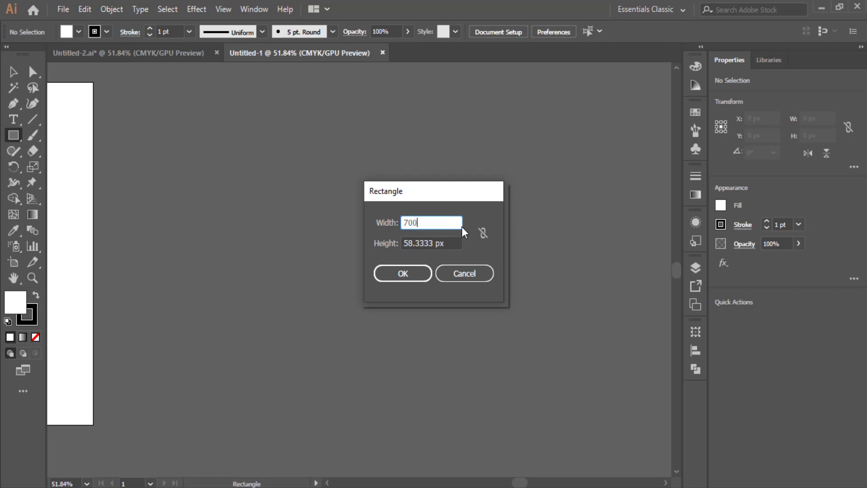
{"action": "left_click", "coordinate": [460, 244]}
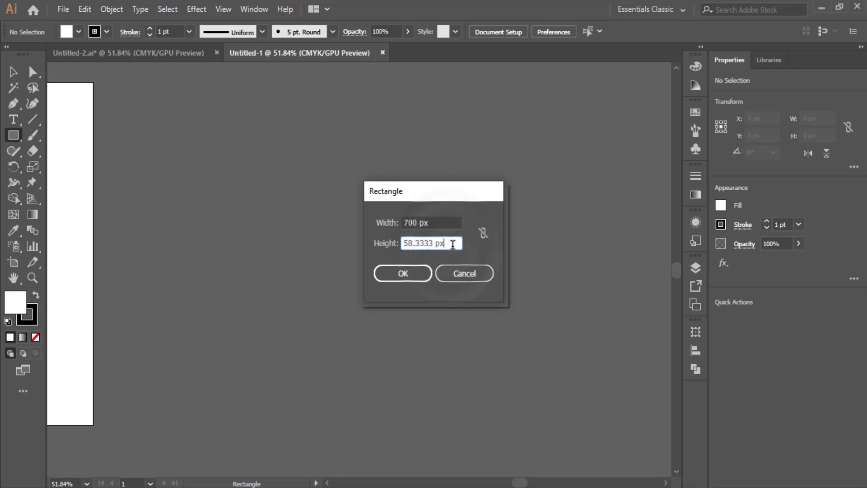
{"action": "type", "text": "60"}
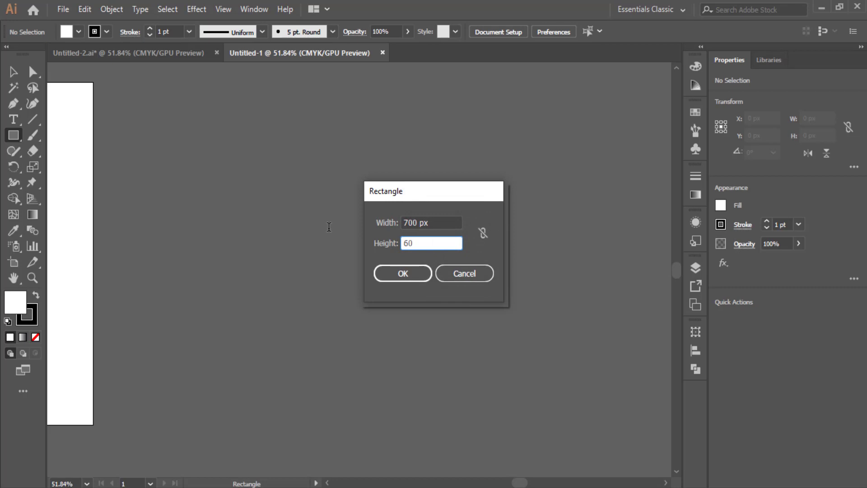
{"action": "left_click", "coordinate": [405, 274]}
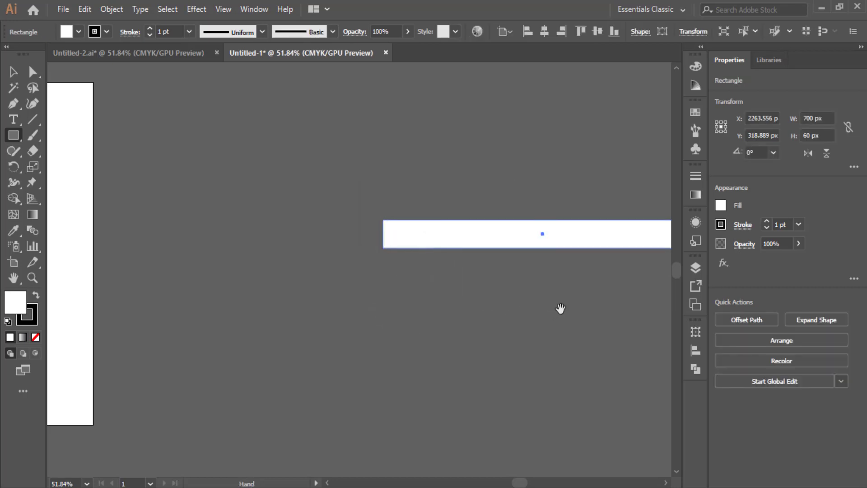
Remove the stroke from the white rectangle by setting its stroke color to None.
{"action": "key", "text": "space"}
{"action": "left_click_drag", "start_coordinate": [560, 306], "coordinate": [399, 330]}
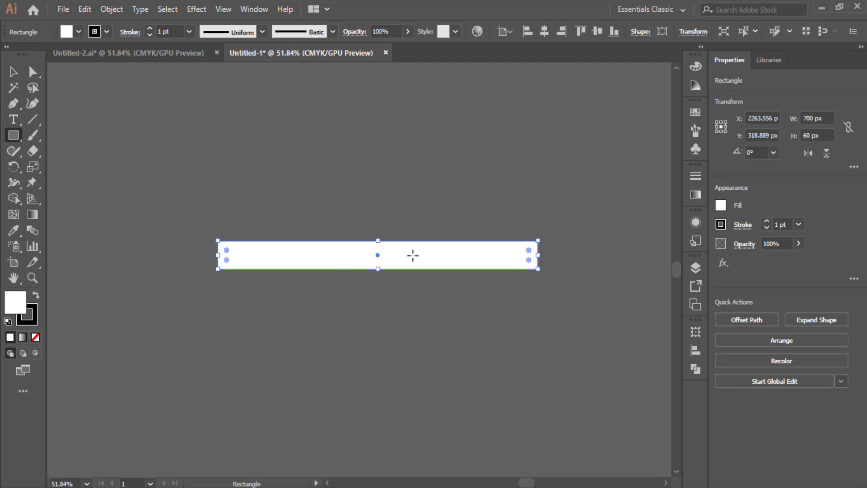
{"action": "left_click", "coordinate": [35, 279]}
{"action": "left_click_drag", "start_coordinate": [411, 208], "coordinate": [489, 288]}
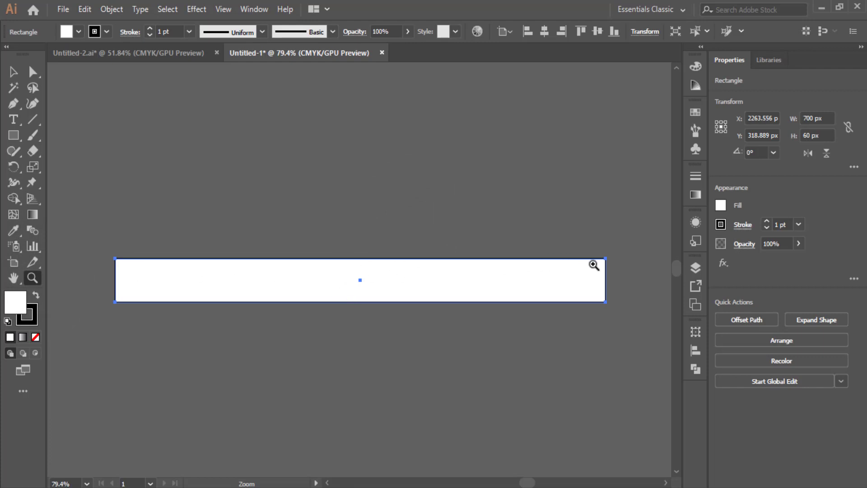
{"action": "left_click", "coordinate": [107, 32]}
{"action": "left_click", "coordinate": [7, 57]}
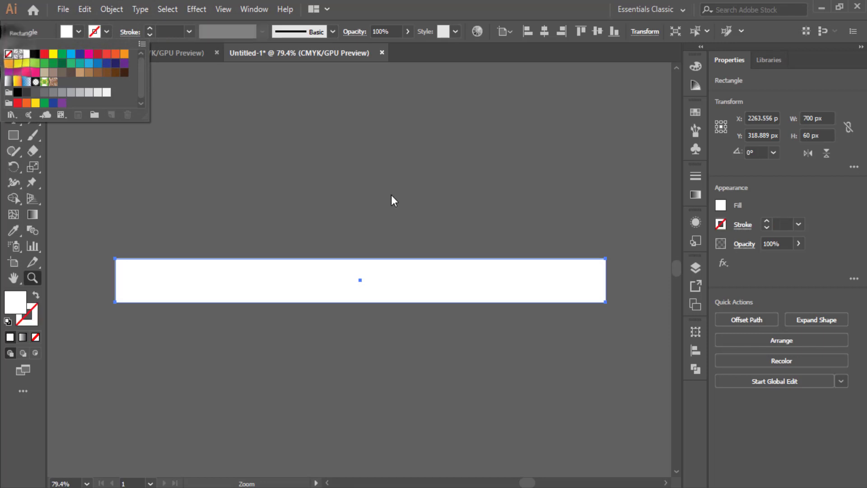
{"action": "left_click", "coordinate": [391, 196]}
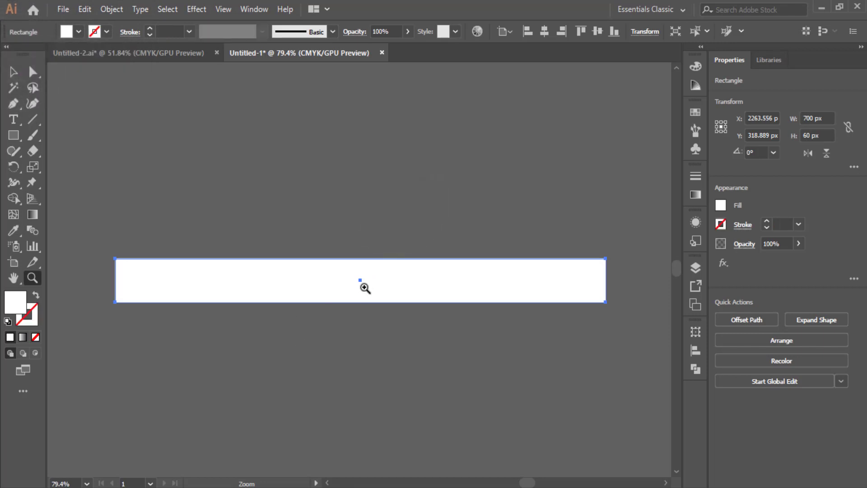
Try to add an anchor point on the rectangle's upper edge, right of its center, and undo it.
{"action": "left_click", "coordinate": [17, 106]}
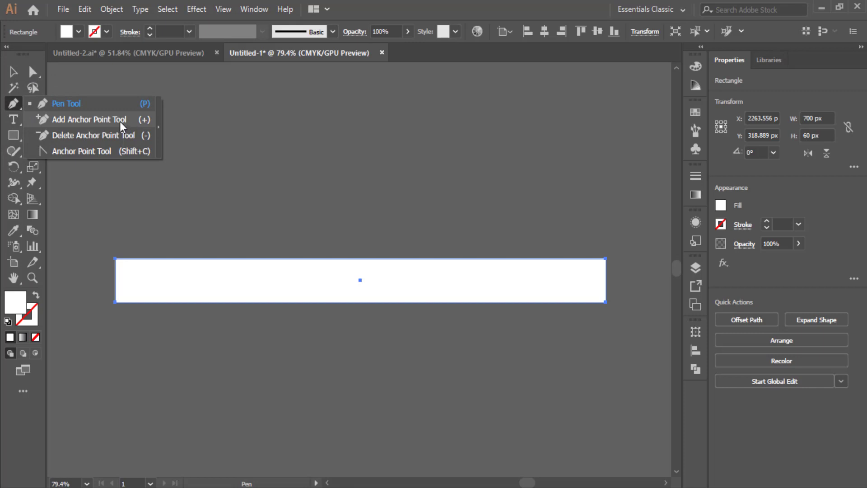
{"action": "left_click", "coordinate": [125, 119]}
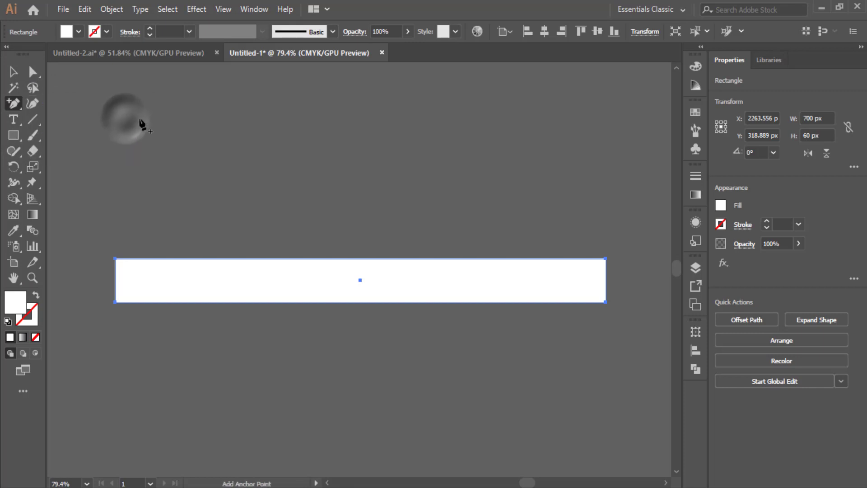
{"action": "left_click", "coordinate": [441, 261]}
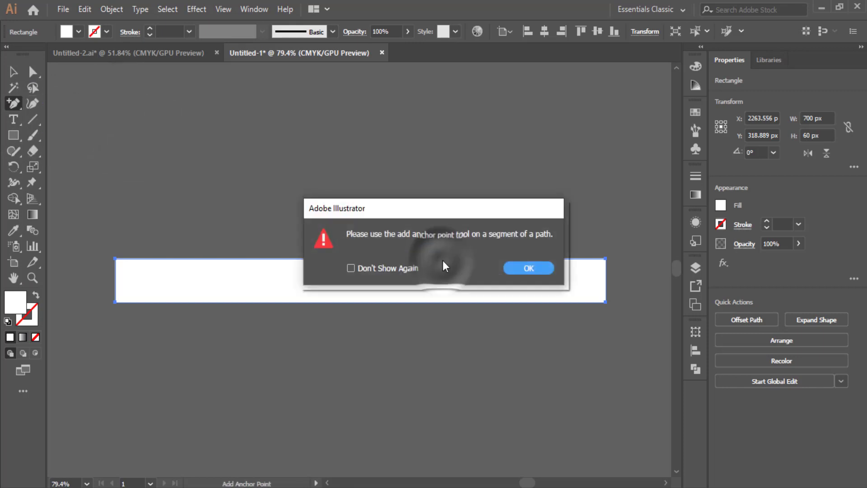
{"action": "left_click", "coordinate": [519, 267]}
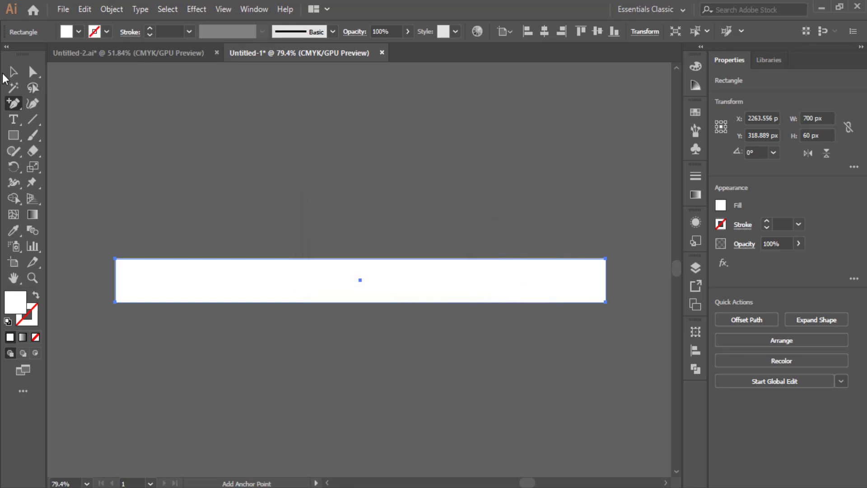
{"action": "left_click", "coordinate": [33, 71]}
{"action": "left_click", "coordinate": [441, 281]}
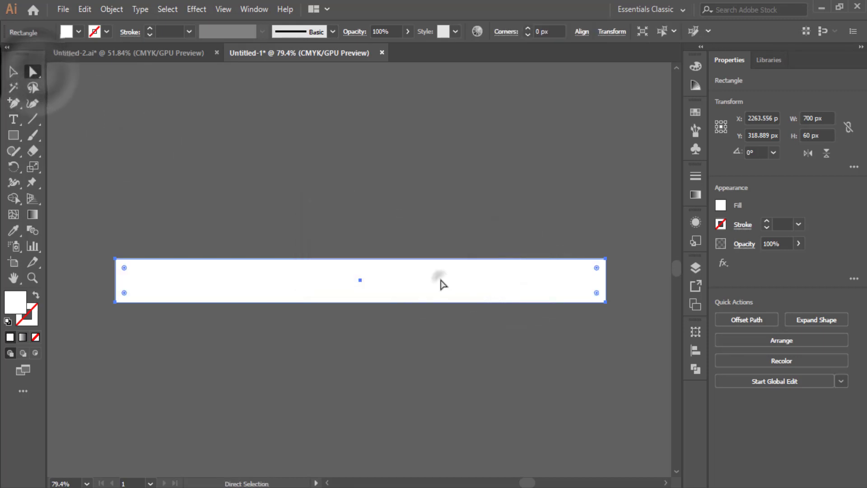
{"action": "left_click", "coordinate": [12, 103]}
{"action": "left_click", "coordinate": [432, 258]}
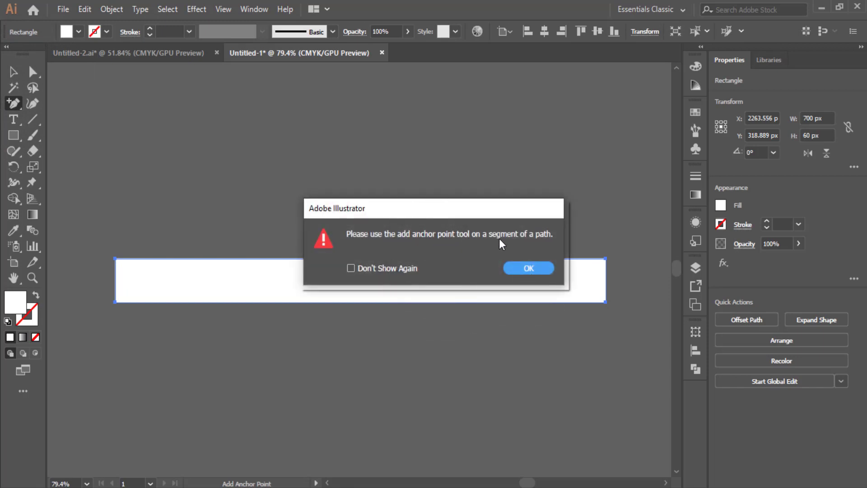
{"action": "left_click", "coordinate": [525, 273]}
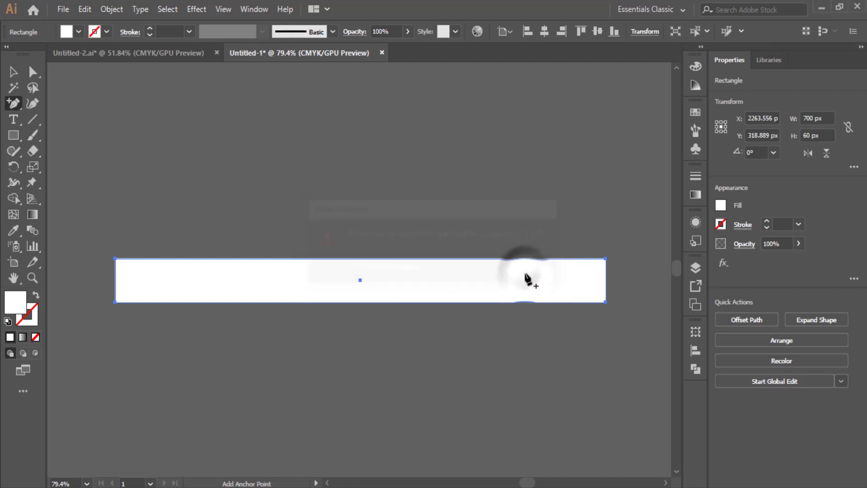
{"action": "left_click", "coordinate": [418, 259]}
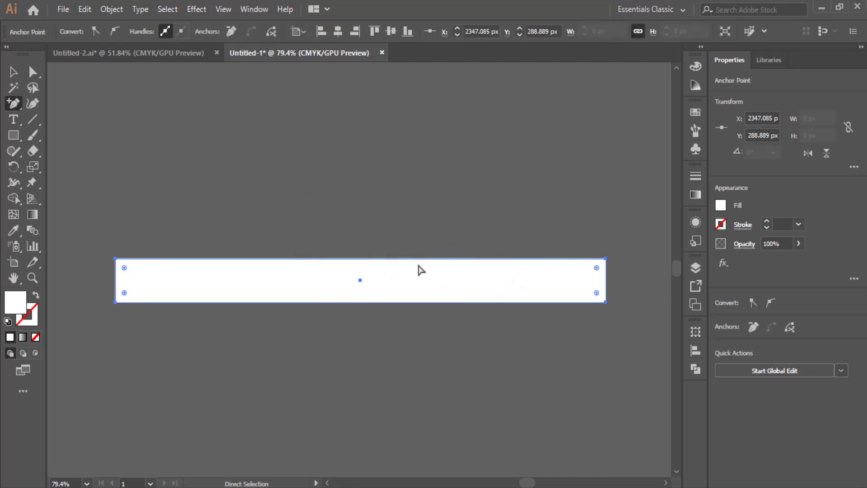
{"action": "key", "text": "ctrl+z"}
Add opposing anchor points on the rectangle's upper and lower edges, right of center at about X 2420 px.
{"action": "left_click", "coordinate": [32, 279]}
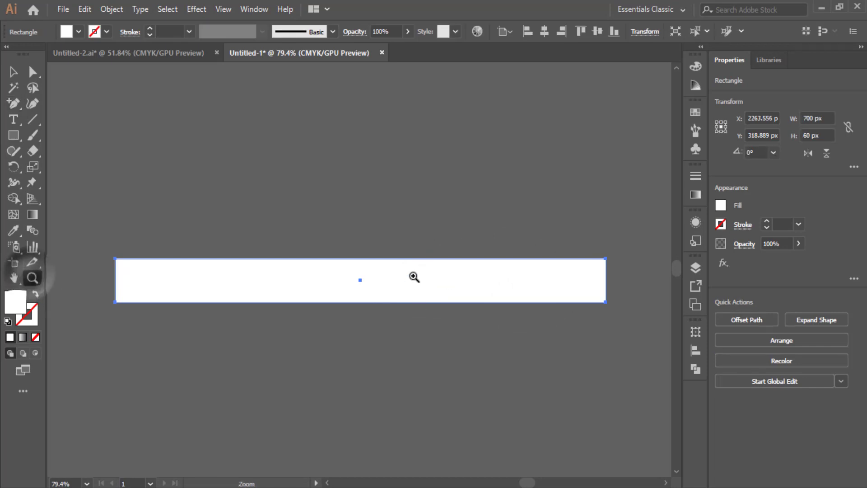
{"action": "left_click_drag", "start_coordinate": [409, 274], "coordinate": [502, 331]}
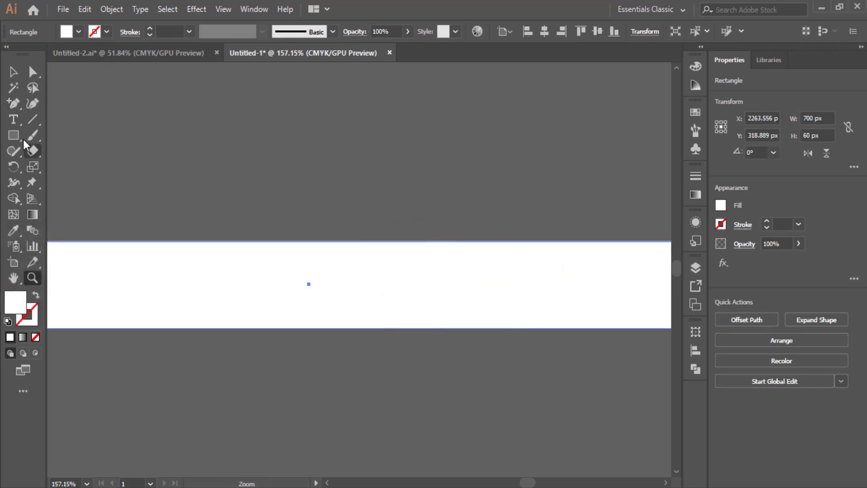
{"action": "left_click", "coordinate": [13, 106]}
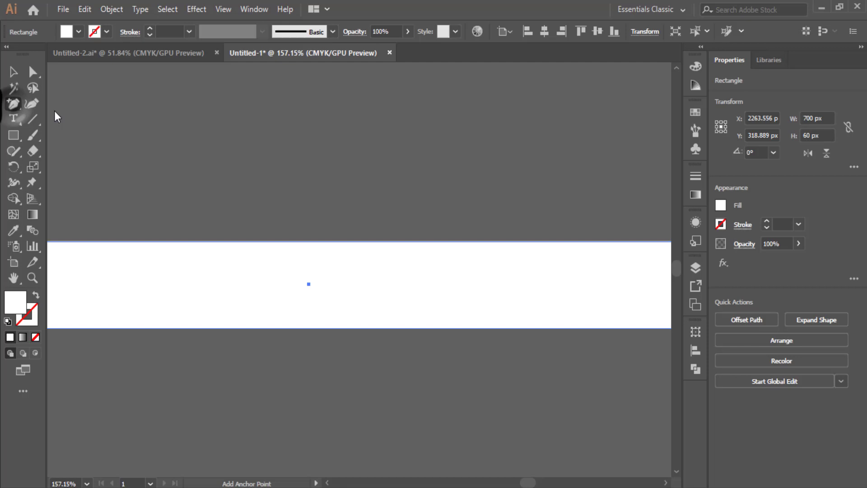
{"action": "left_click", "coordinate": [522, 241]}
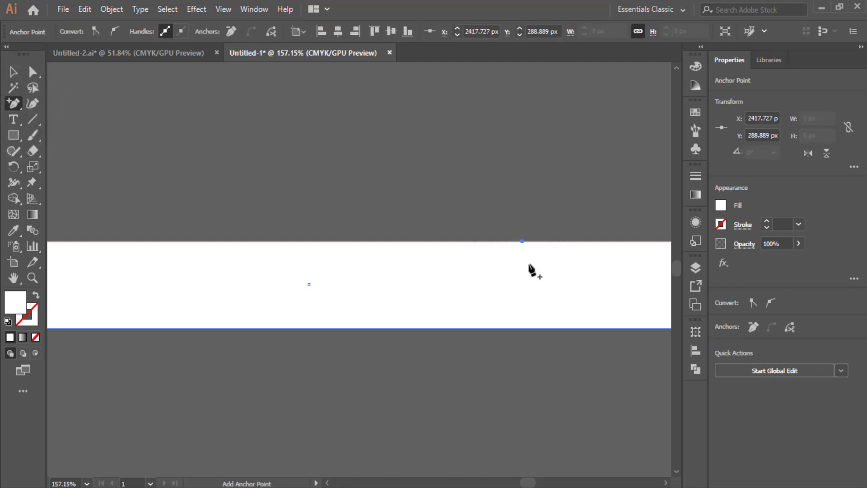
{"action": "left_click", "coordinate": [527, 328]}
Add another opposing pair of anchor points on the rectangle's upper and lower edges, left of center at about X 2215 px.
{"action": "key", "text": "space"}
{"action": "left_click_drag", "start_coordinate": [184, 302], "coordinate": [428, 296]}
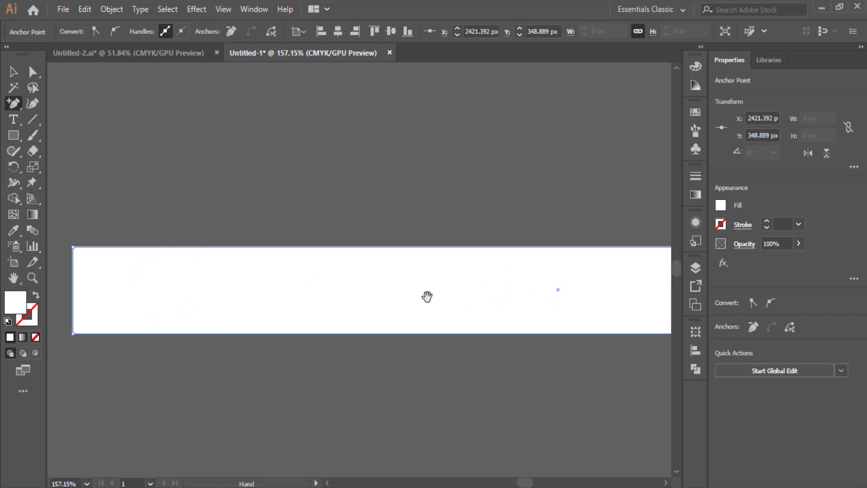
{"action": "left_click", "coordinate": [475, 250]}
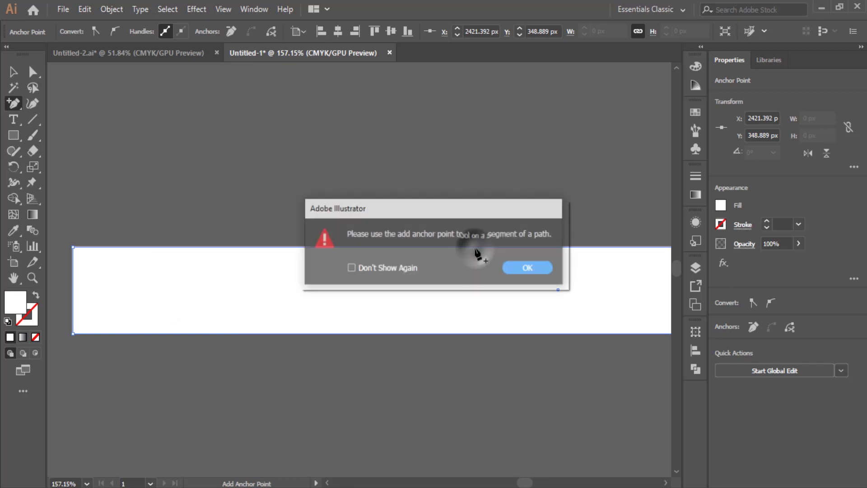
{"action": "left_click", "coordinate": [513, 266]}
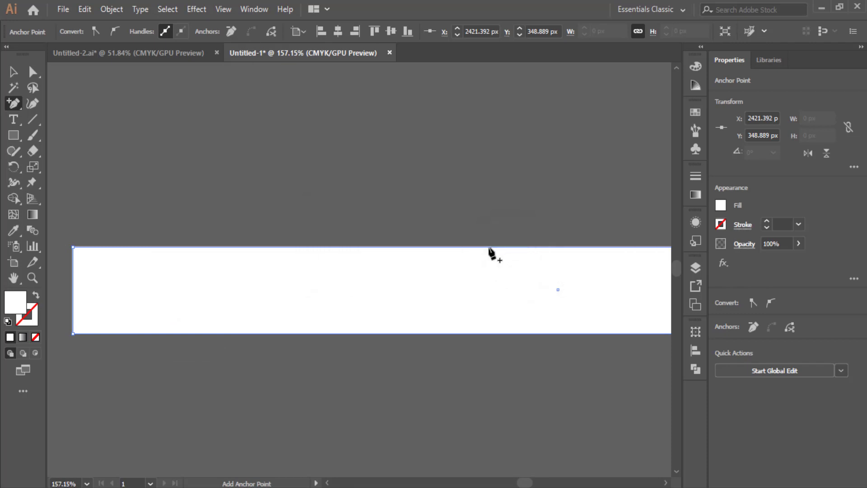
{"action": "left_click", "coordinate": [489, 247]}
{"action": "left_click", "coordinate": [491, 333]}
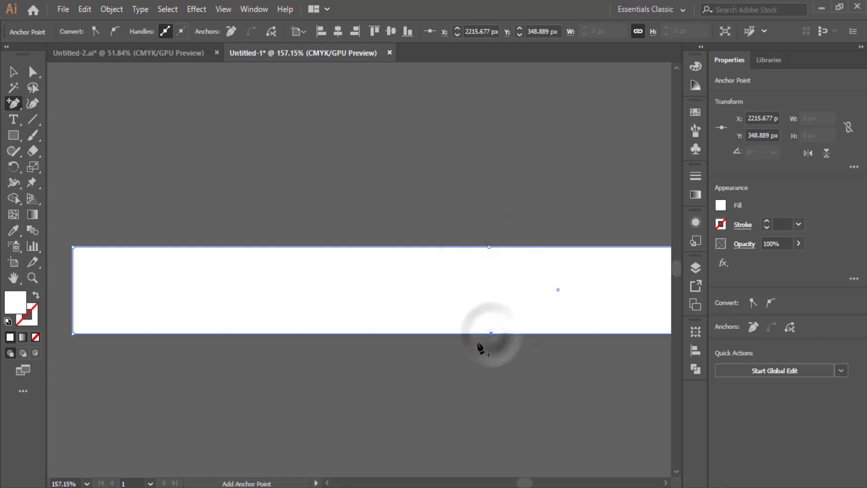
{"action": "left_click", "coordinate": [32, 278]}
{"action": "left_click", "coordinate": [548, 448], "text": "alt"}
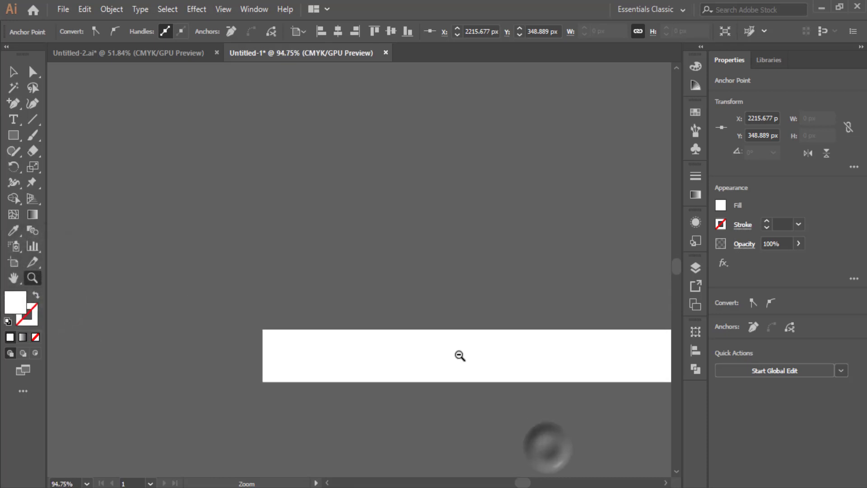
{"action": "left_click_drag", "start_coordinate": [587, 416], "coordinate": [386, 358]}
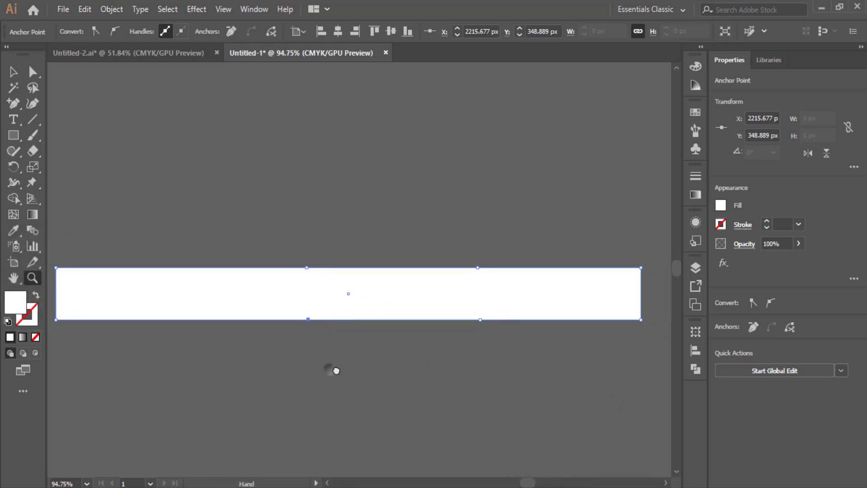
Scale the anchor pair right of center outward vertically, widening the handle there to about 70 px.
{"action": "left_click_drag", "start_coordinate": [336, 371], "coordinate": [351, 371]}
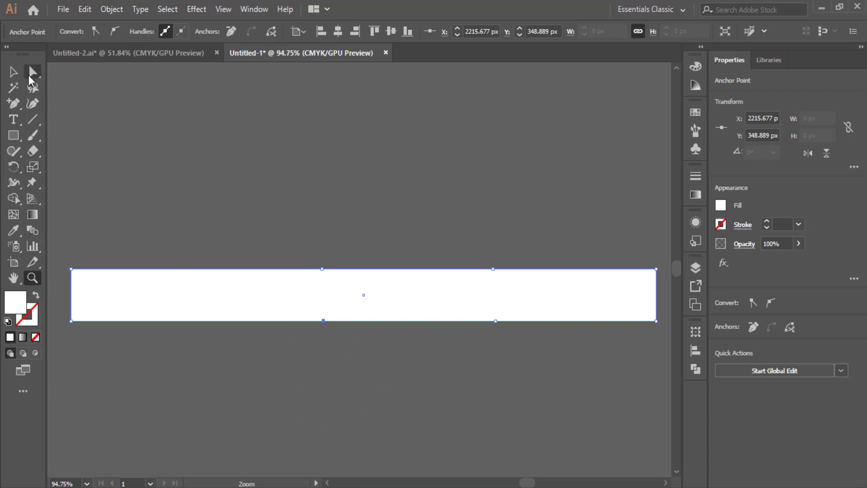
{"action": "left_click", "coordinate": [31, 81]}
{"action": "left_click_drag", "start_coordinate": [465, 245], "coordinate": [527, 369]}
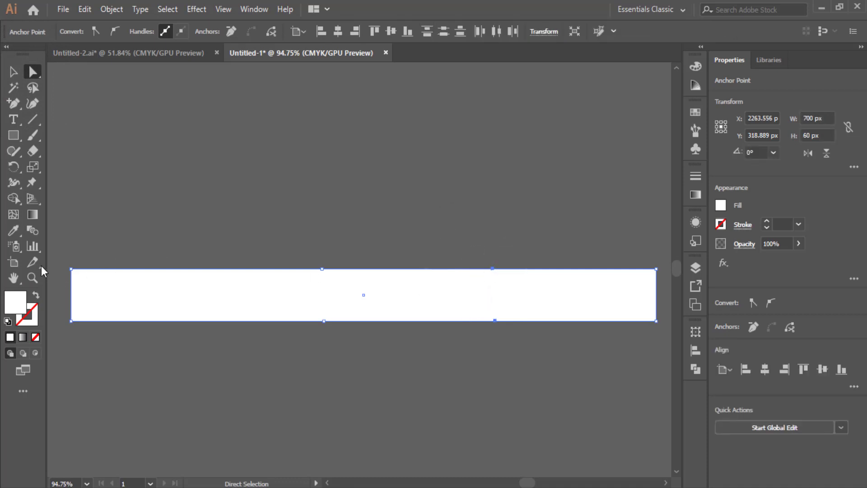
{"action": "left_click", "coordinate": [34, 168]}
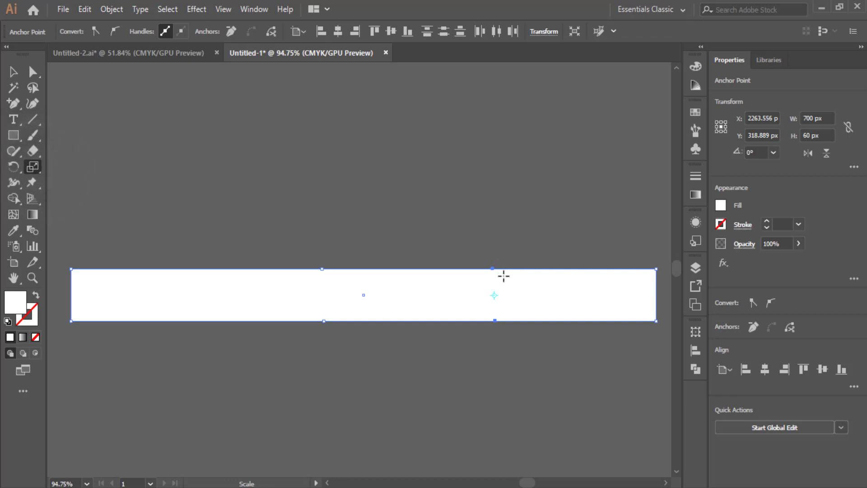
{"action": "left_click_drag", "start_coordinate": [492, 269], "coordinate": [491, 266]}
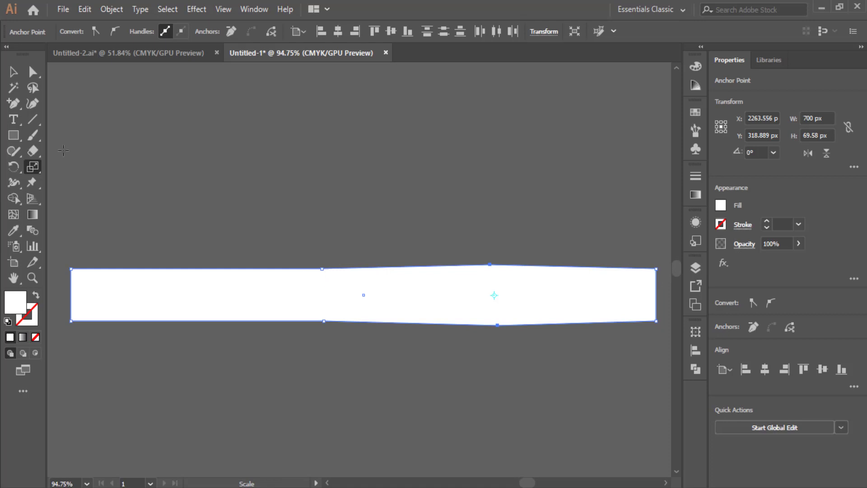
Scale the anchor pair left of center slightly inward to narrow the handle there.
{"action": "left_click", "coordinate": [33, 71]}
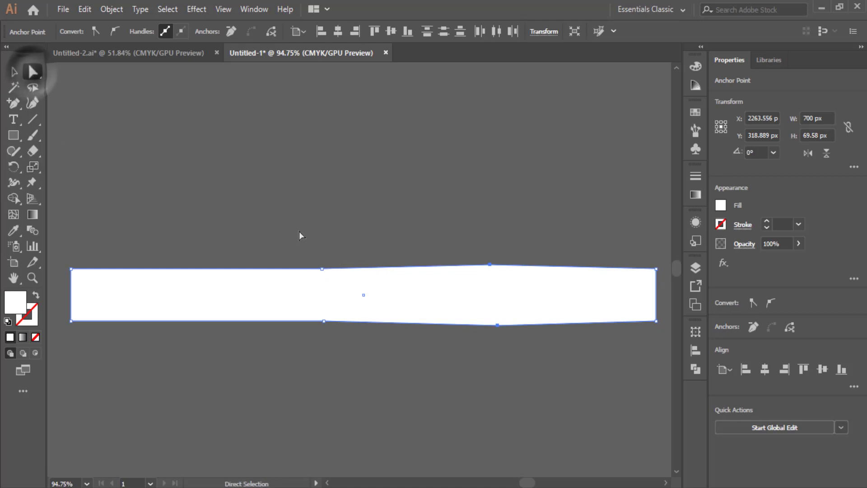
{"action": "left_click_drag", "start_coordinate": [300, 235], "coordinate": [343, 348]}
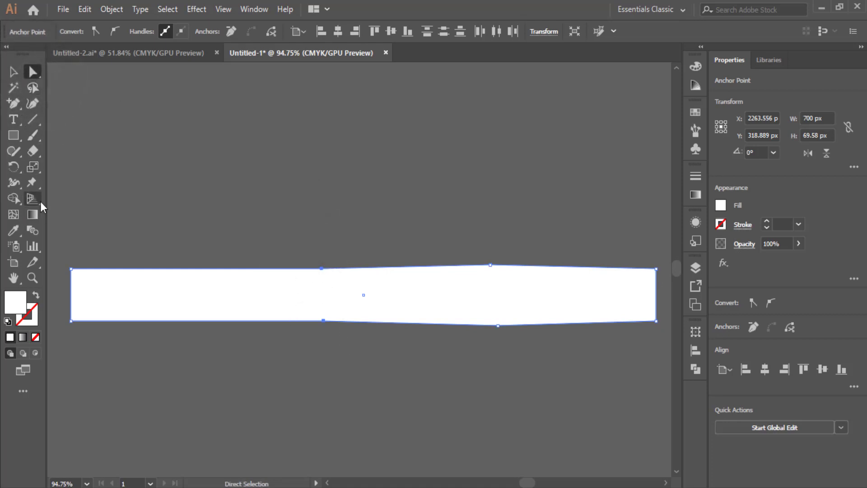
{"action": "left_click", "coordinate": [33, 166]}
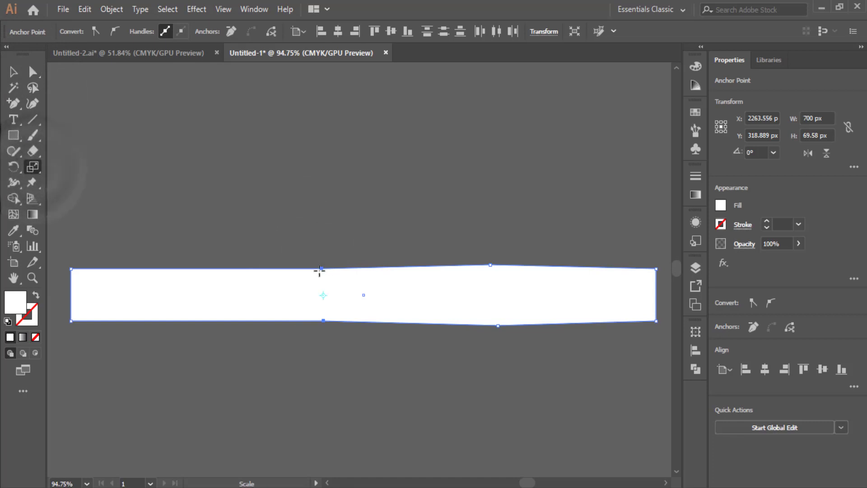
{"action": "left_click_drag", "start_coordinate": [319, 270], "coordinate": [318, 272]}
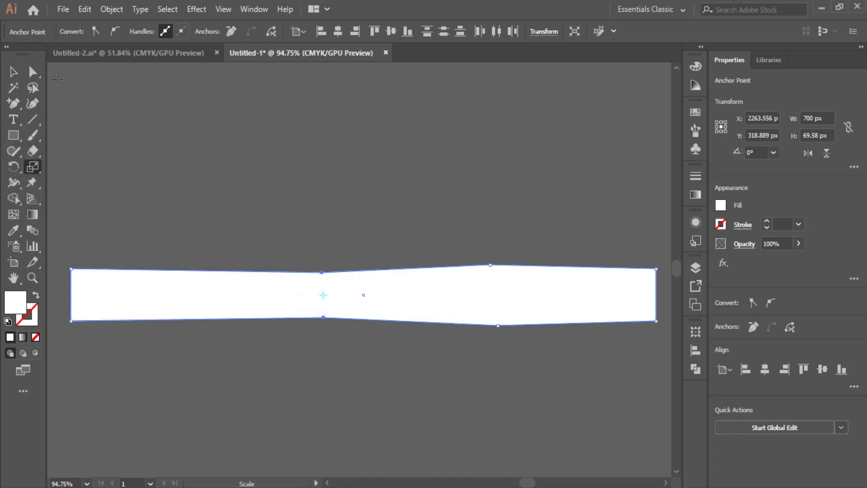
Convert the four inner anchor points of the handle to smooth points.
{"action": "left_click", "coordinate": [32, 71]}
{"action": "left_click_drag", "start_coordinate": [292, 239], "coordinate": [566, 381]}
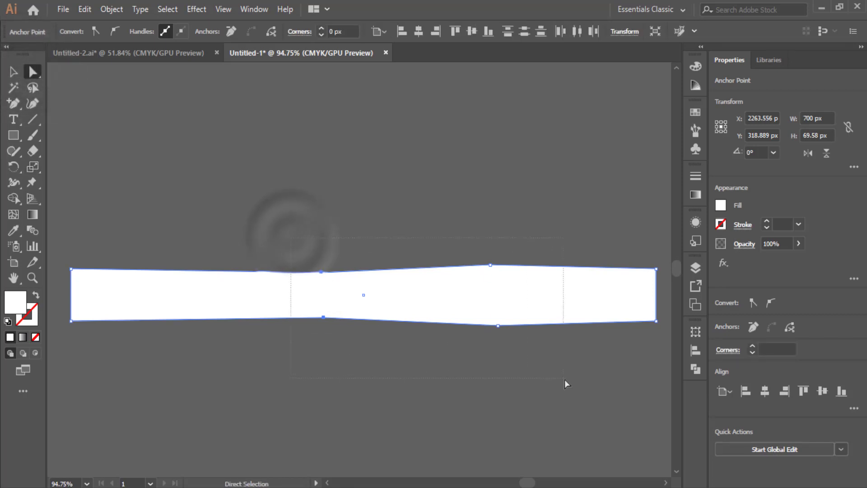
{"action": "left_click", "coordinate": [115, 32]}
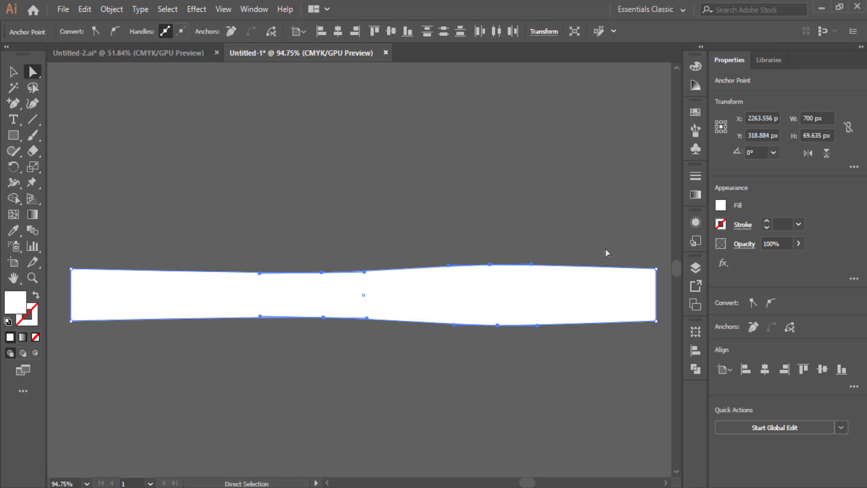
Round both corners of the handle's right end to about 17 px and scale that end up slightly.
{"action": "left_click_drag", "start_coordinate": [606, 249], "coordinate": [666, 347]}
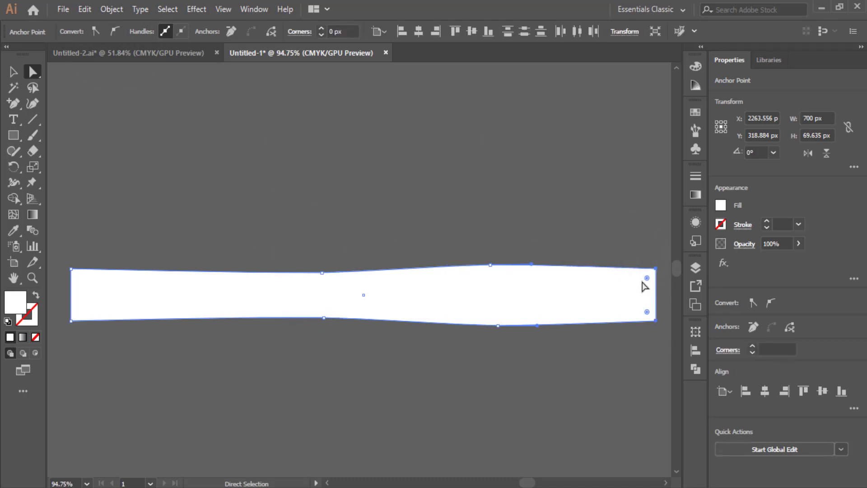
{"action": "left_click_drag", "start_coordinate": [646, 279], "coordinate": [638, 284]}
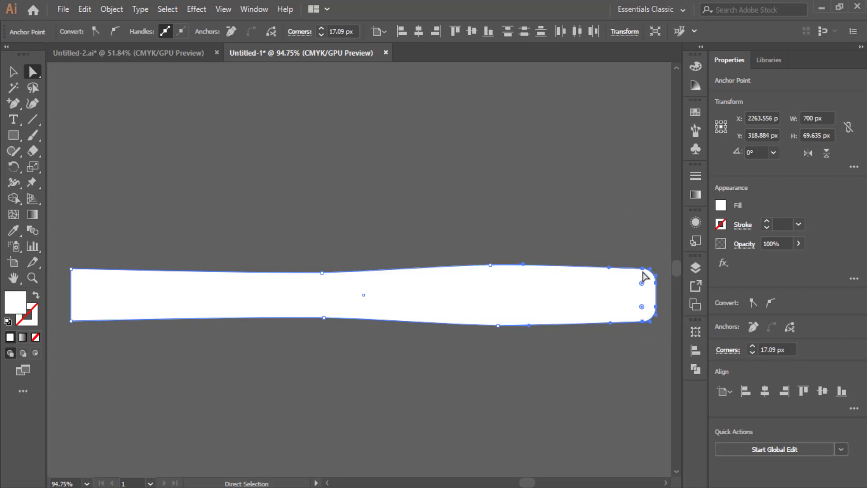
{"action": "left_click", "coordinate": [32, 170]}
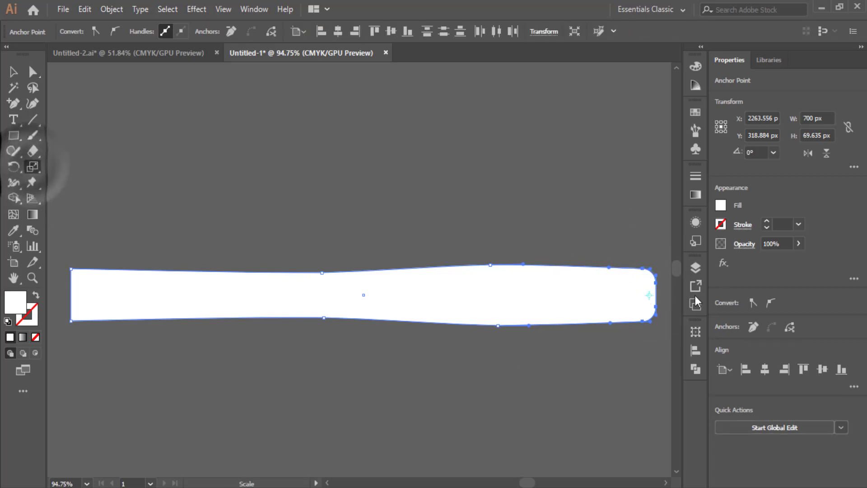
{"action": "left_click_drag", "start_coordinate": [643, 270], "coordinate": [658, 268]}
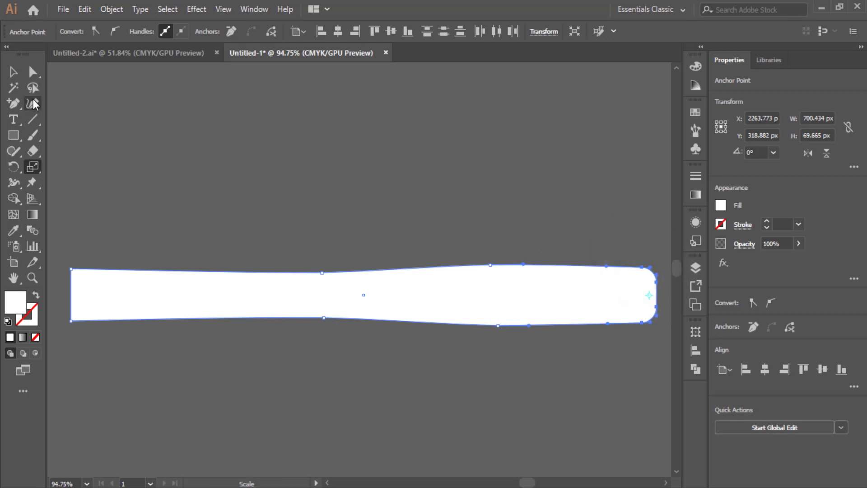
Scale the two anchor points at the handle's left end inward to about half their spacing, then deselect the shape.
{"action": "left_click", "coordinate": [34, 73]}
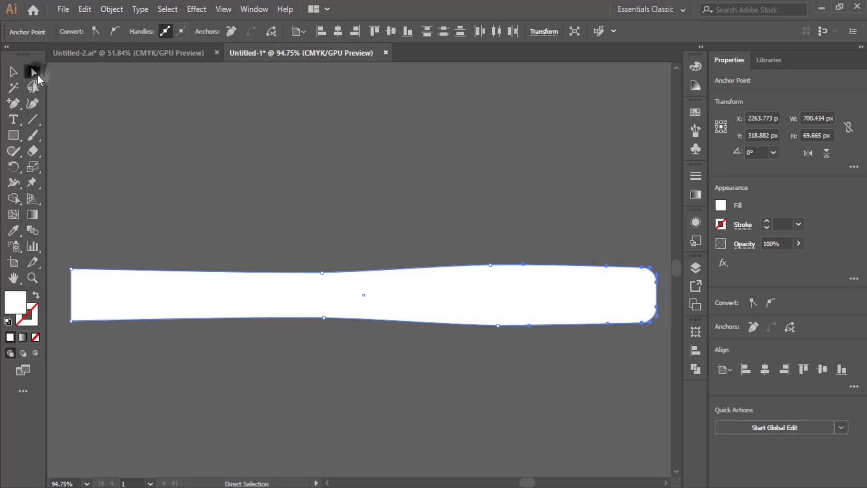
{"action": "left_click_drag", "start_coordinate": [61, 245], "coordinate": [96, 340]}
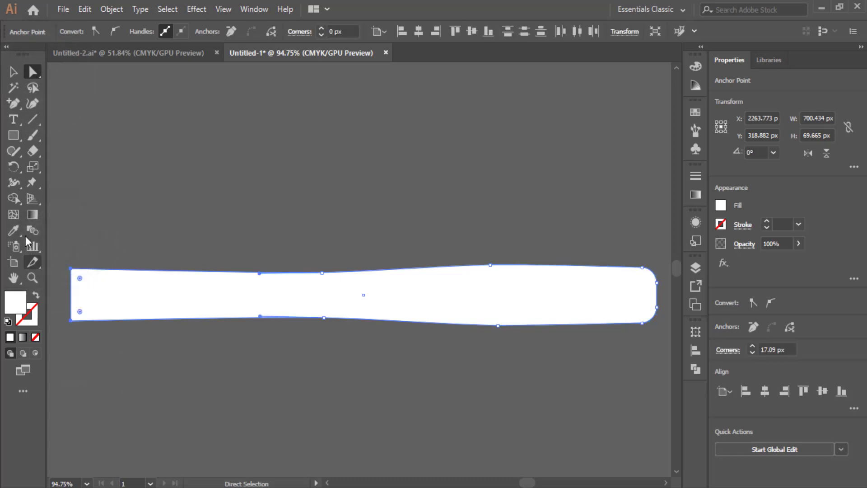
{"action": "left_click", "coordinate": [33, 166]}
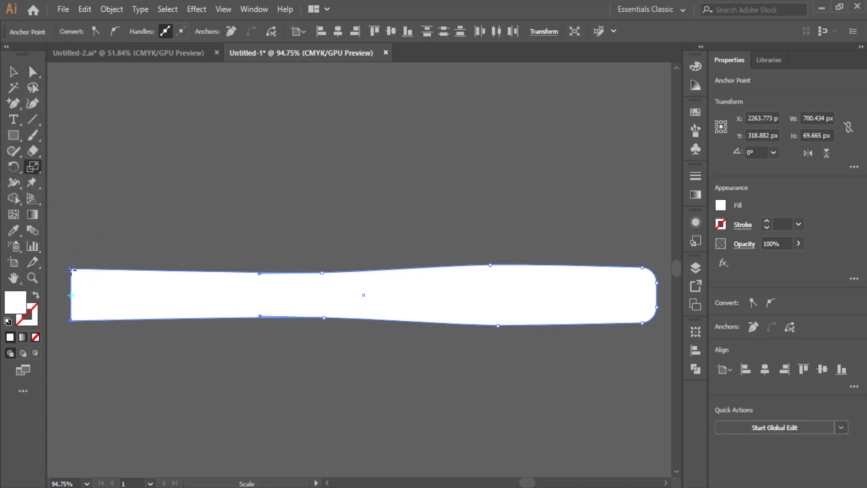
{"action": "left_click_drag", "start_coordinate": [71, 270], "coordinate": [72, 284]}
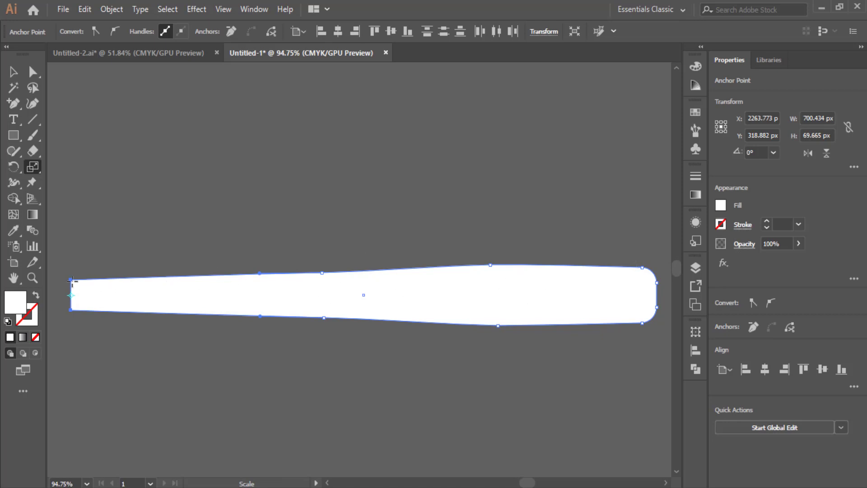
{"action": "left_click_drag", "start_coordinate": [72, 279], "coordinate": [73, 287]}
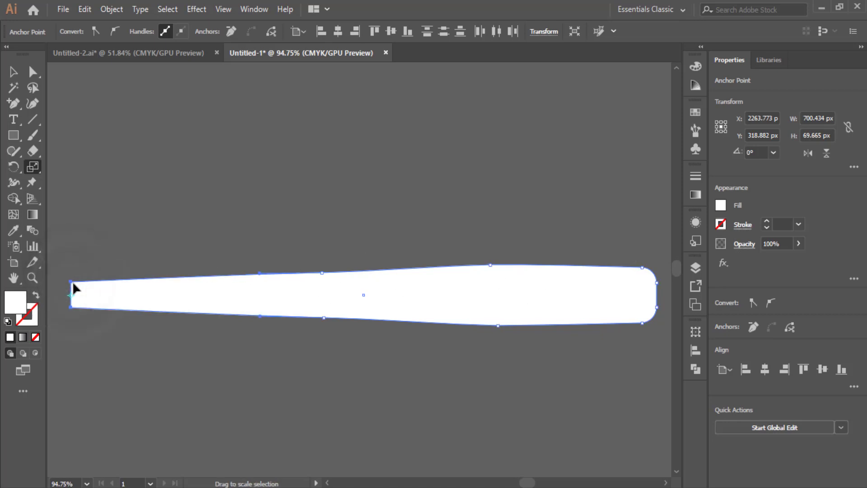
{"action": "left_click", "coordinate": [12, 73]}
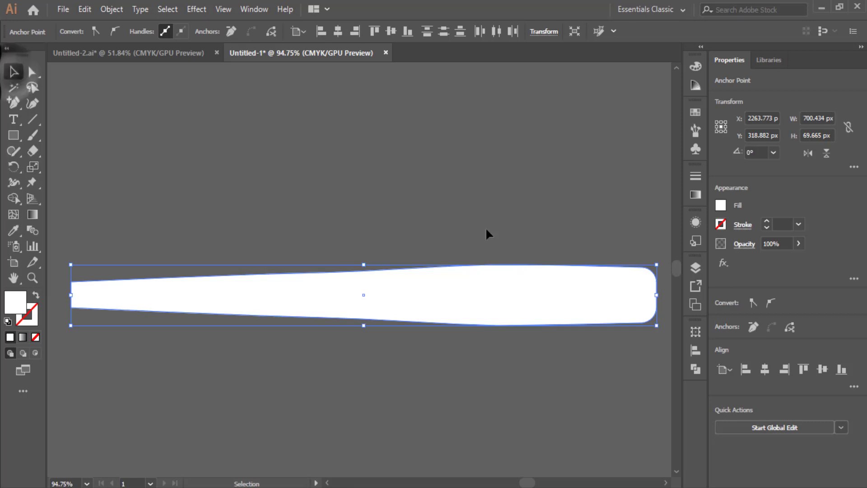
{"action": "left_click", "coordinate": [455, 382]}
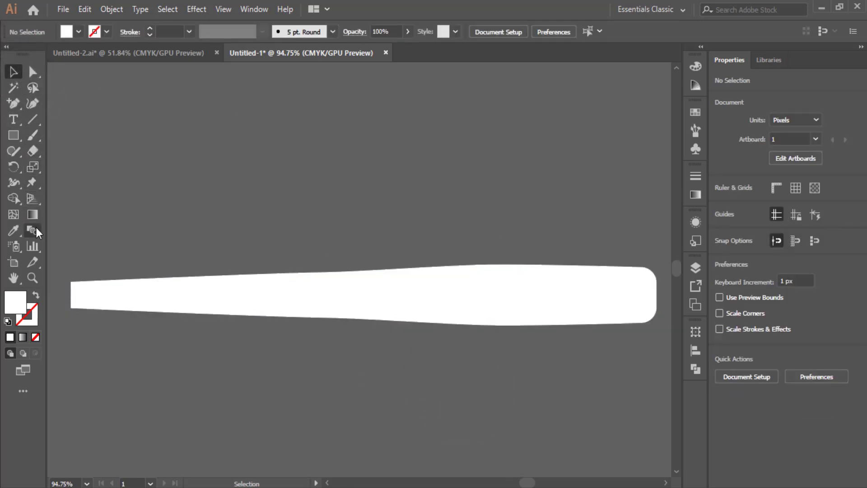
Draw a vertical line about 92 px long across the handle and nudge it right to about X 2226 px.
{"action": "left_click", "coordinate": [32, 116]}
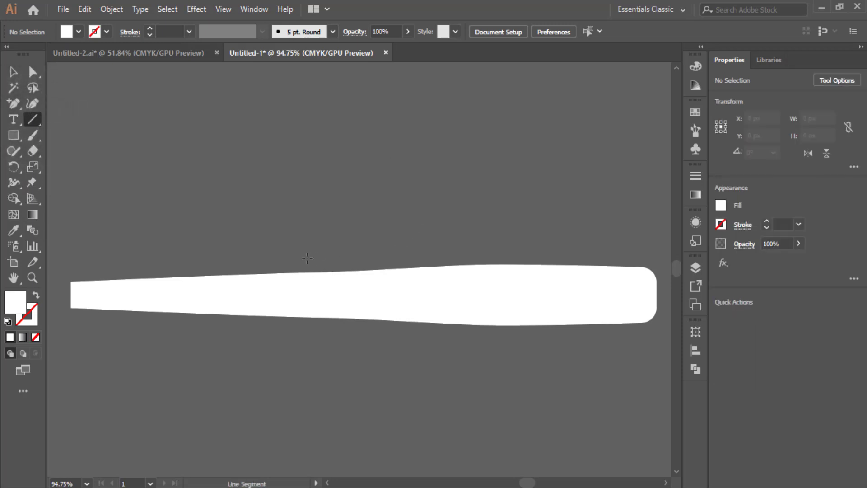
{"action": "left_click_drag", "start_coordinate": [308, 258], "coordinate": [307, 337]}
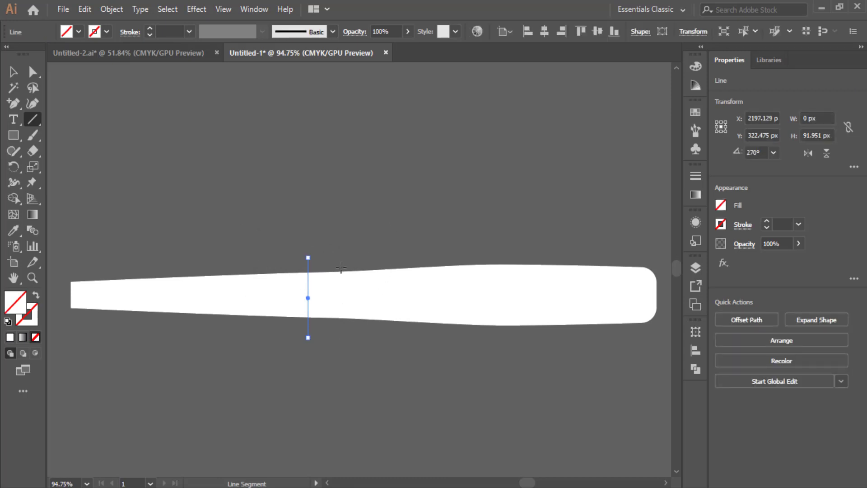
{"action": "key", "text": "Right"}
{"action": "key", "text": "Right"}
{"action": "key", "text": "Right"}
{"action": "key", "text": "Right"}
{"action": "key", "text": "Right"}
{"action": "key", "text": "Right"}
{"action": "key", "text": "Right"}
{"action": "key", "text": "Right"}
{"action": "key", "text": "Right"}
{"action": "key", "text": "Right"}
{"action": "key", "text": "Right"}
{"action": "key", "text": "Right"}
{"action": "key", "text": "Right"}
{"action": "key", "text": "Right"}
{"action": "key", "text": "Right"}
{"action": "key", "text": "Right"}
{"action": "key", "text": "Right"}
{"action": "key", "text": "Right"}
{"action": "key", "text": "Right"}
{"action": "key", "text": "Right"}
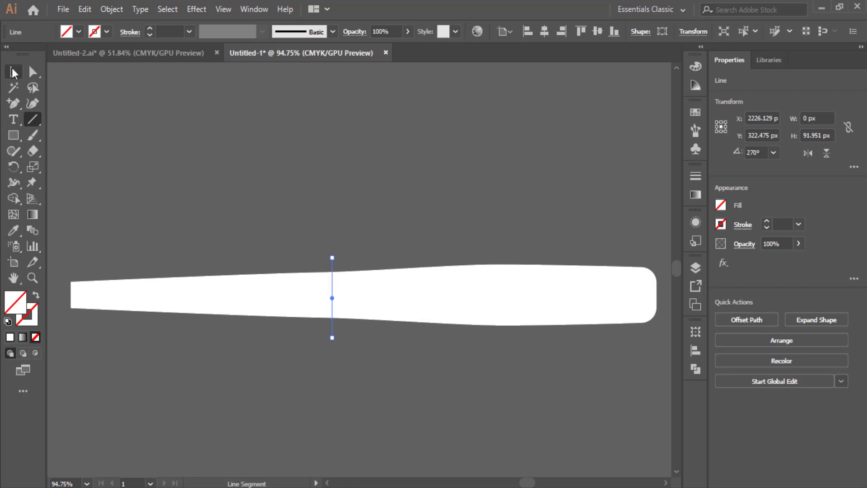
Divide the handle along the vertical line with Pathfinder and ungroup the resulting pieces.
{"action": "left_click", "coordinate": [13, 71]}
{"action": "left_click_drag", "start_coordinate": [257, 201], "coordinate": [503, 414]}
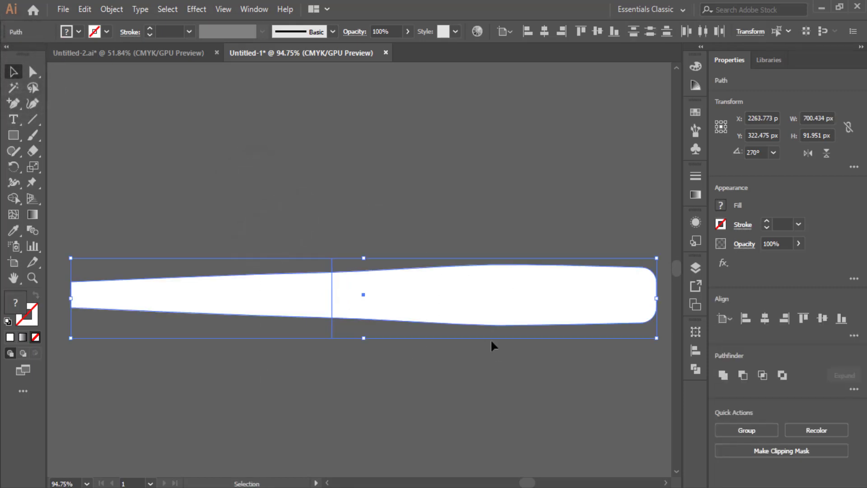
{"action": "left_click", "coordinate": [255, 9]}
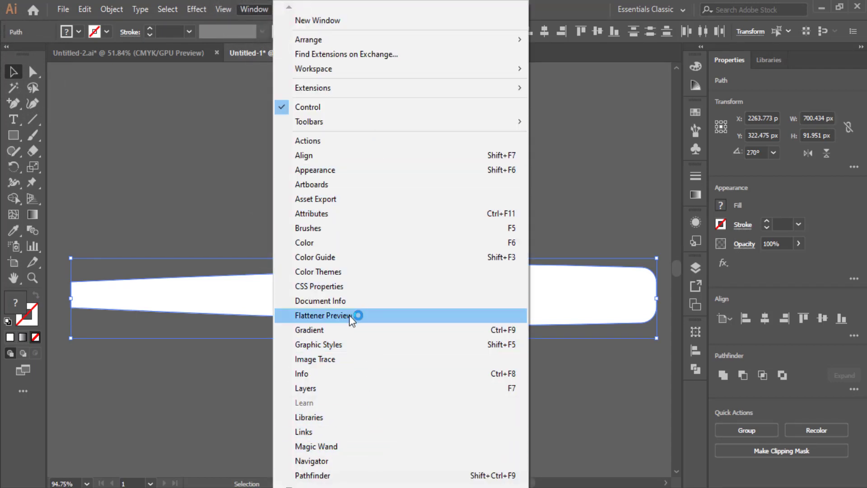
{"action": "left_click", "coordinate": [374, 478]}
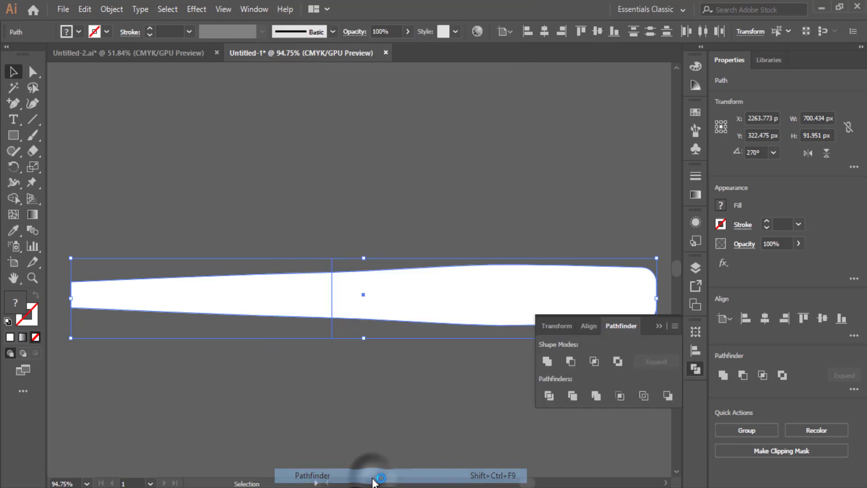
{"action": "left_click", "coordinate": [550, 395]}
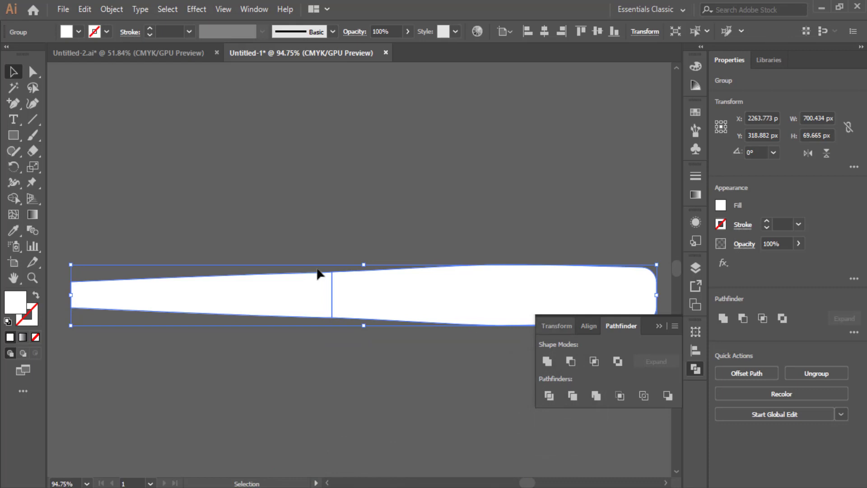
{"action": "right_click", "coordinate": [414, 291]}
{"action": "left_click", "coordinate": [474, 190]}
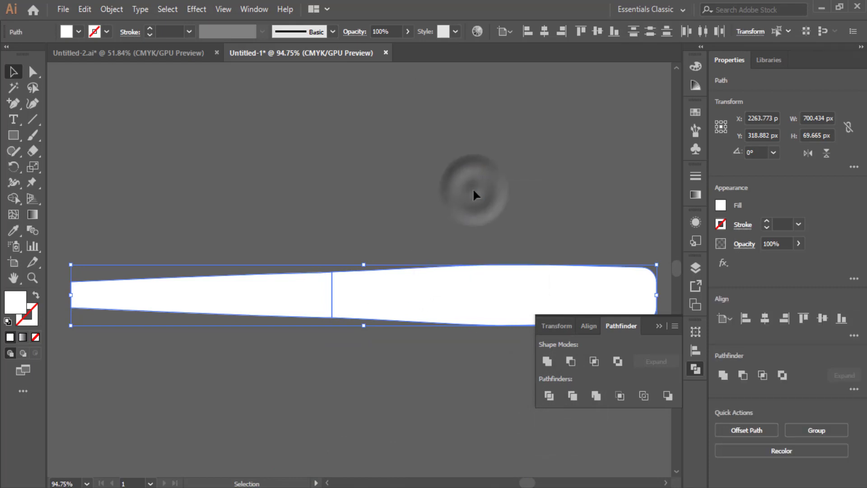
{"action": "left_click", "coordinate": [445, 185]}
Fill the right-hand handle piece with the bright cyan swatch after comparing other blue swatches.
{"action": "left_click", "coordinate": [509, 276]}
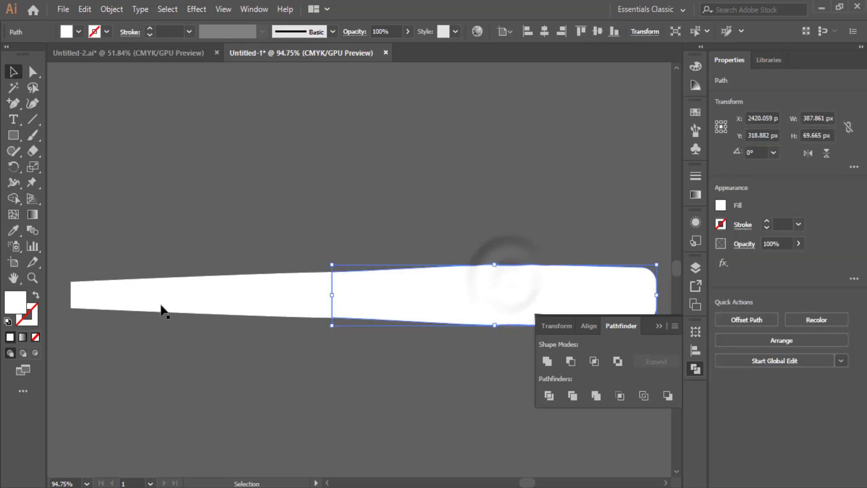
{"action": "left_click_drag", "start_coordinate": [653, 335], "coordinate": [268, 89]}
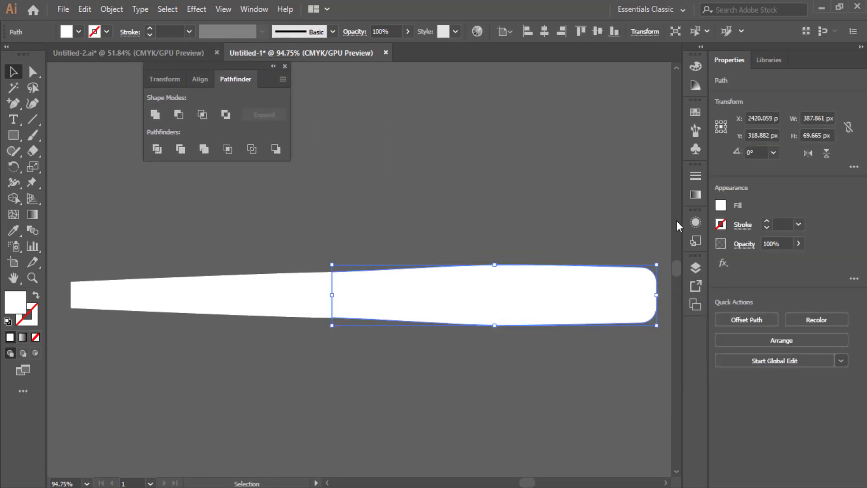
{"action": "left_click", "coordinate": [721, 206]}
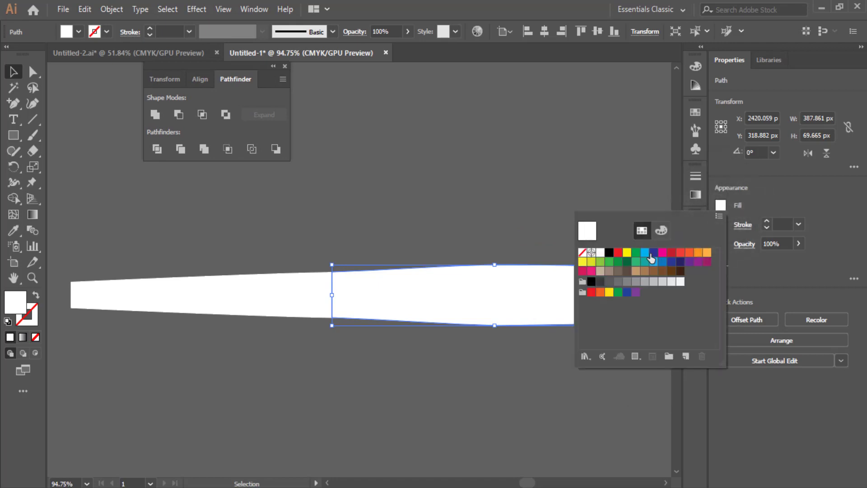
{"action": "left_click", "coordinate": [645, 254]}
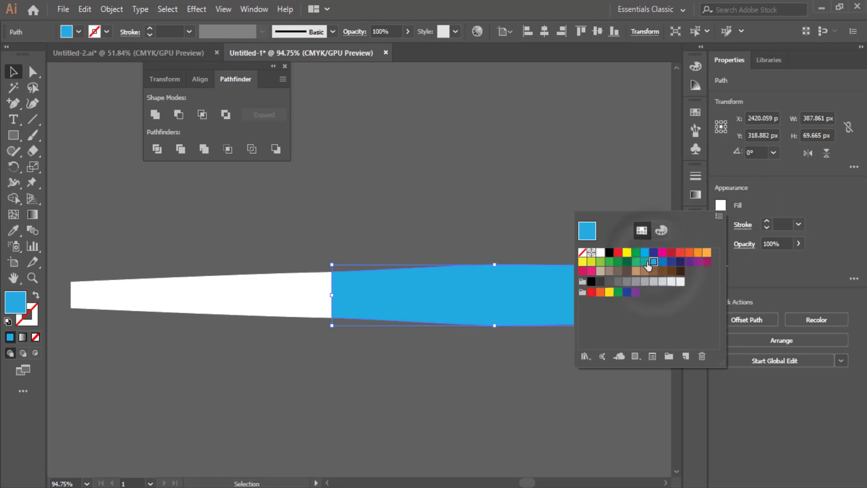
{"action": "left_click", "coordinate": [645, 262]}
{"action": "left_click", "coordinate": [663, 261]}
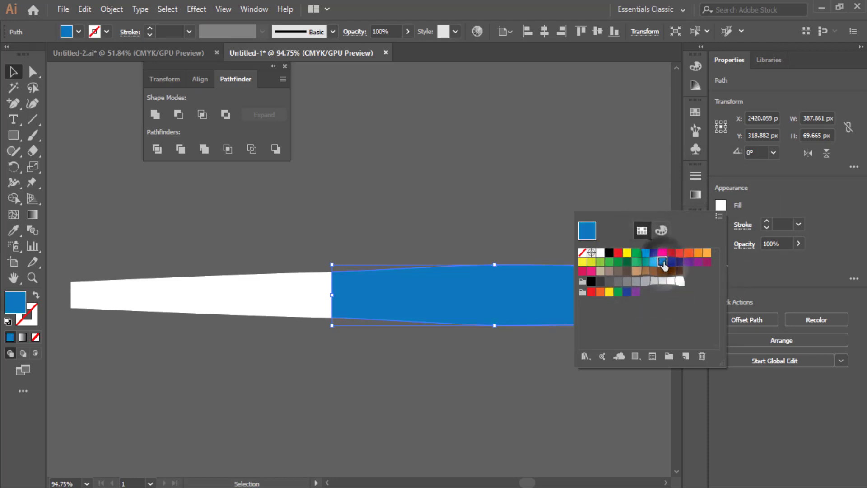
{"action": "left_click", "coordinate": [645, 253]}
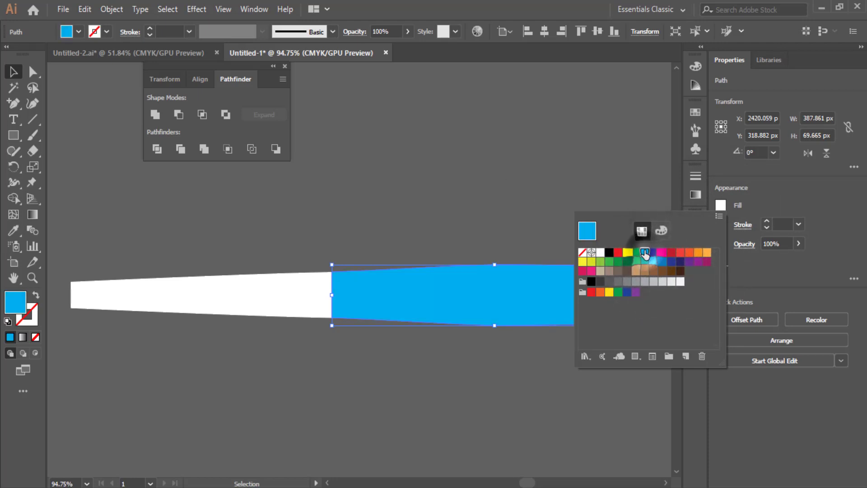
Draw a 213 × 60 px rectangle above the narrow left end of the handle and fill it with white.
{"action": "left_click", "coordinate": [444, 164]}
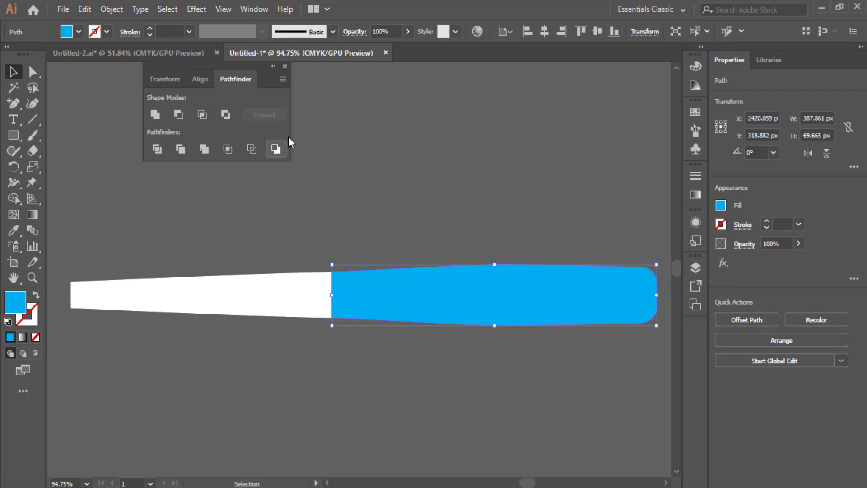
{"action": "left_click", "coordinate": [274, 67]}
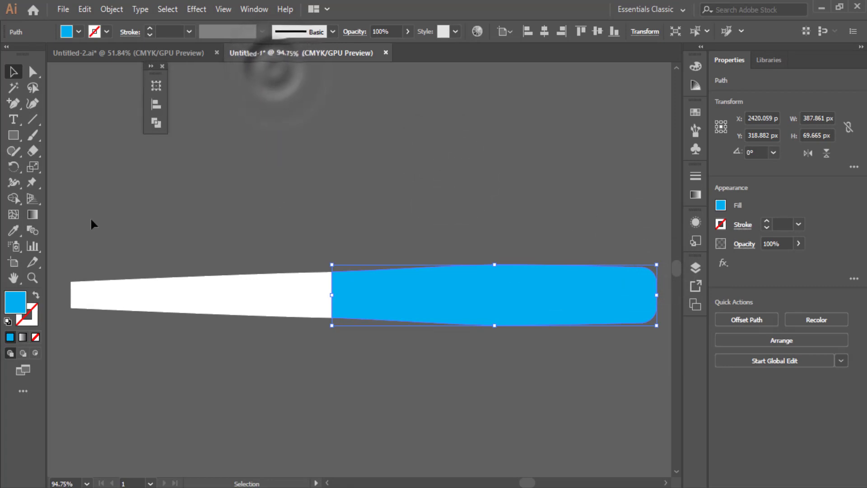
{"action": "key", "text": "space"}
{"action": "left_click_drag", "start_coordinate": [114, 272], "coordinate": [389, 284]}
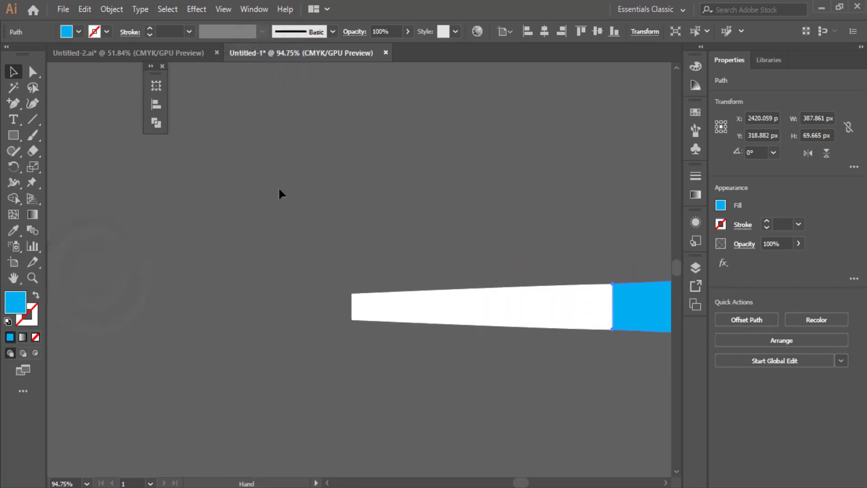
{"action": "left_click", "coordinate": [10, 135]}
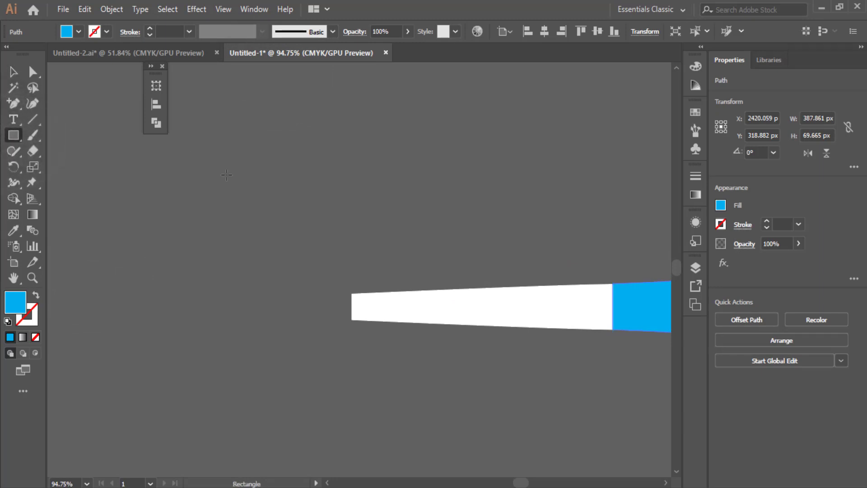
{"action": "left_click", "coordinate": [215, 215]}
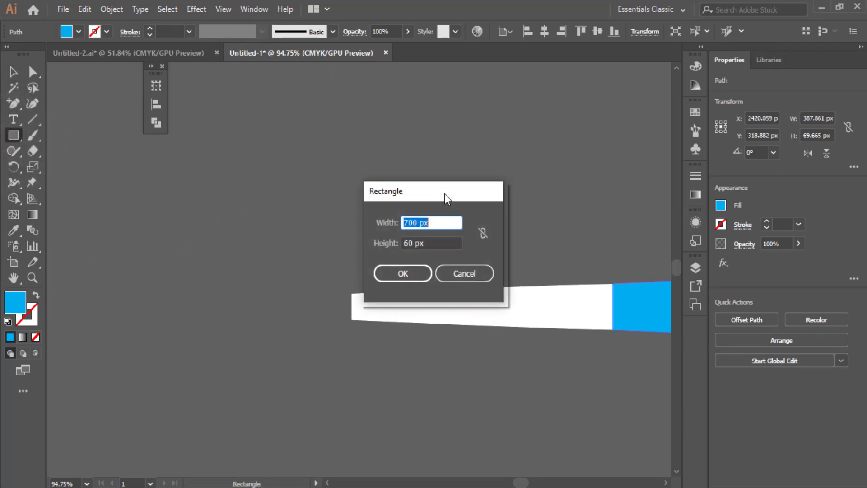
{"action": "left_click_drag", "start_coordinate": [334, 171], "coordinate": [268, 154]}
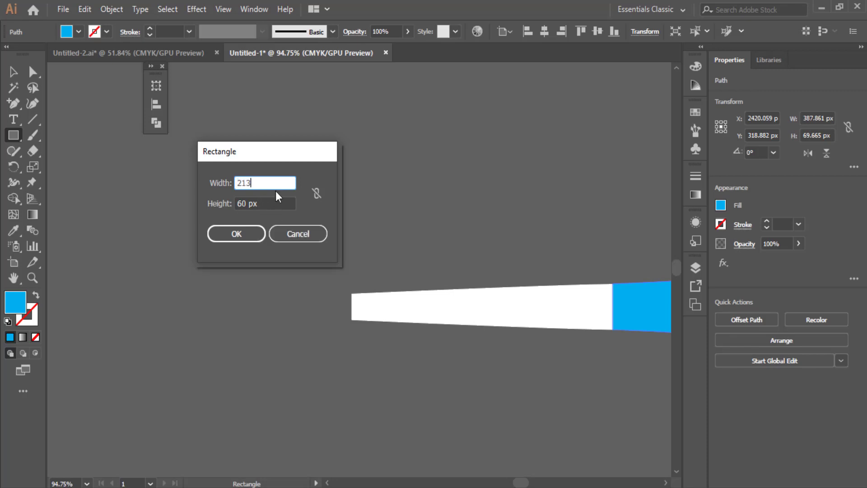
{"action": "left_click", "coordinate": [239, 234]}
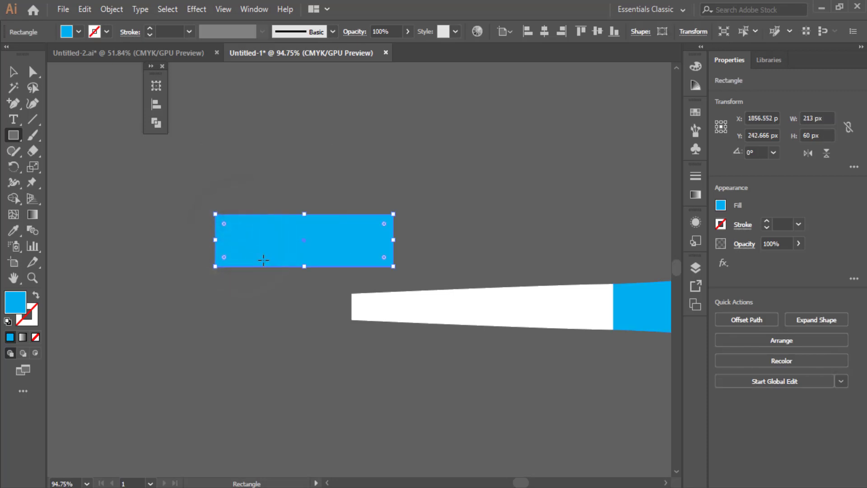
{"action": "left_click", "coordinate": [722, 206]}
{"action": "left_click", "coordinate": [600, 252]}
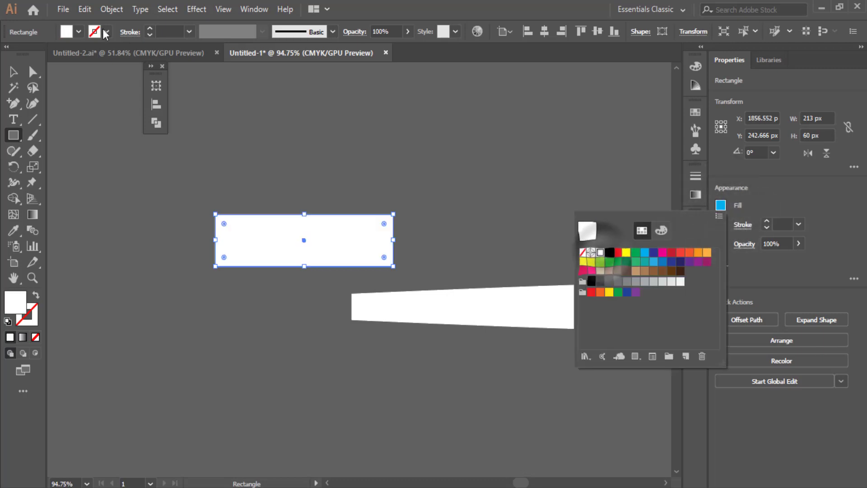
Round all corners of the white rectangle and move it against the handle's narrow left end as the brush head.
{"action": "left_click", "coordinate": [384, 225]}
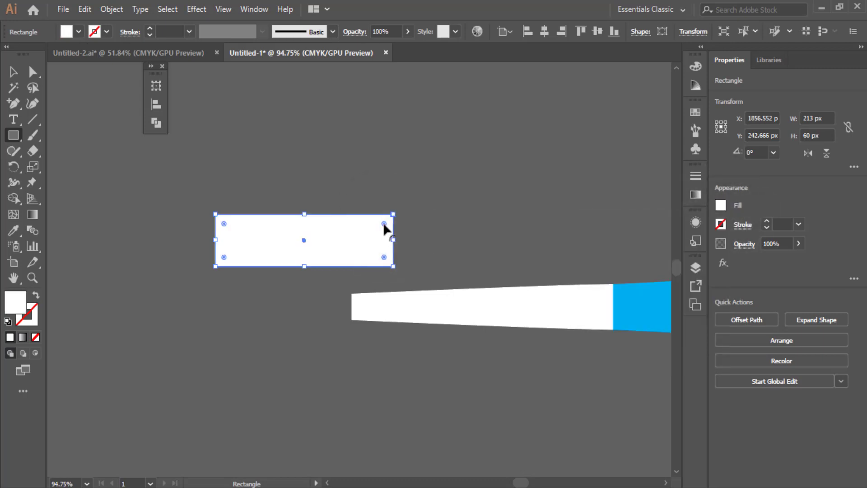
{"action": "left_click_drag", "start_coordinate": [383, 224], "coordinate": [376, 227]}
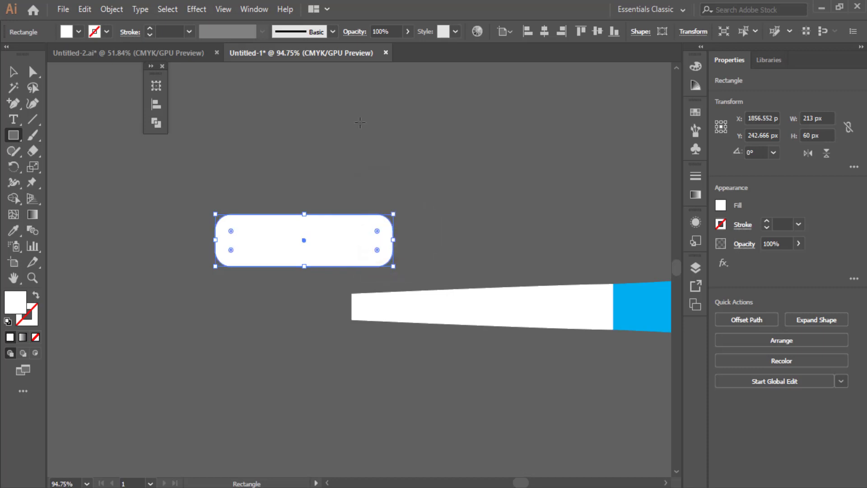
{"action": "left_click", "coordinate": [13, 71]}
{"action": "left_click_drag", "start_coordinate": [351, 245], "coordinate": [314, 312]}
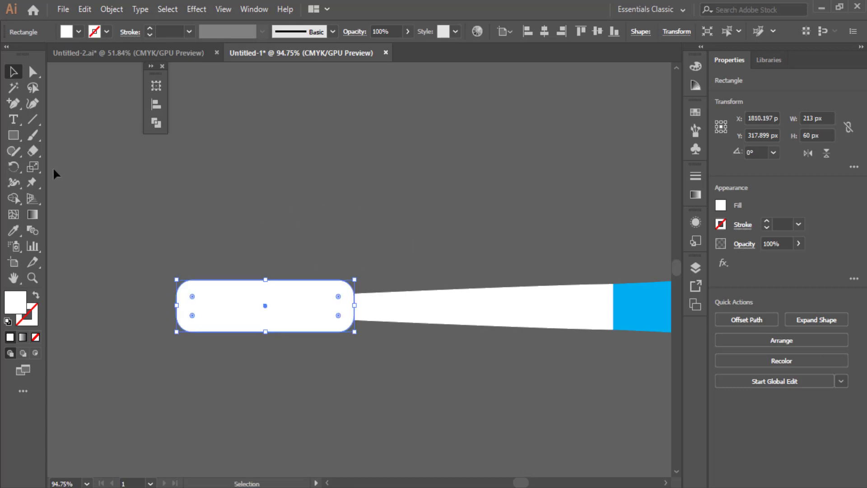
Select the head and both handle pieces, align them on their vertical centers, and deselect them.
{"action": "left_click", "coordinate": [32, 277]}
{"action": "left_click", "coordinate": [534, 416], "text": "alt"}
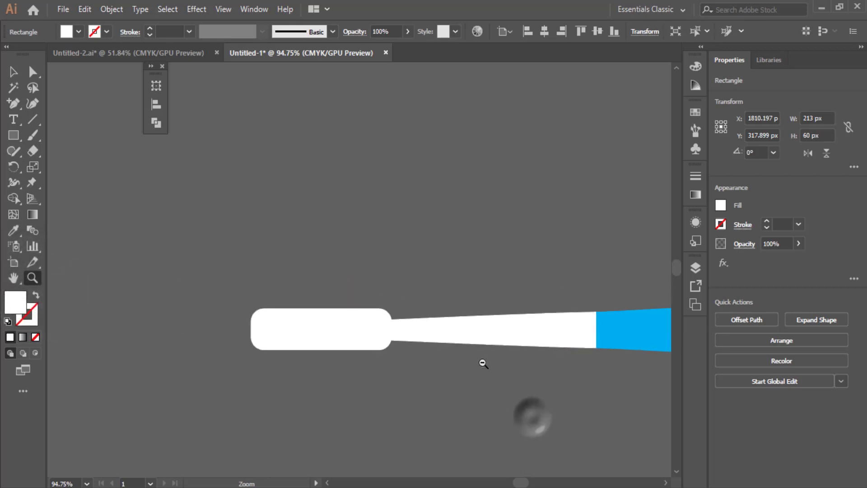
{"action": "left_click_drag", "start_coordinate": [484, 363], "coordinate": [441, 312]}
{"action": "left_click_drag", "start_coordinate": [590, 404], "coordinate": [443, 346]}
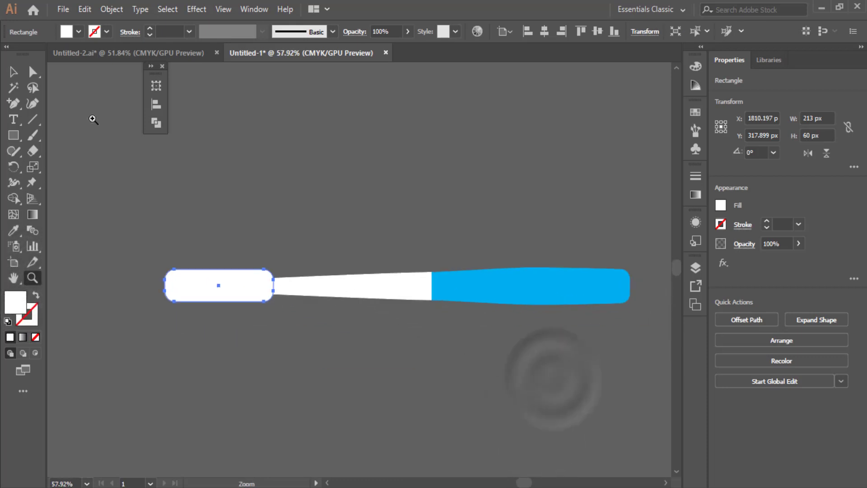
{"action": "left_click_drag", "start_coordinate": [221, 234], "coordinate": [619, 414]}
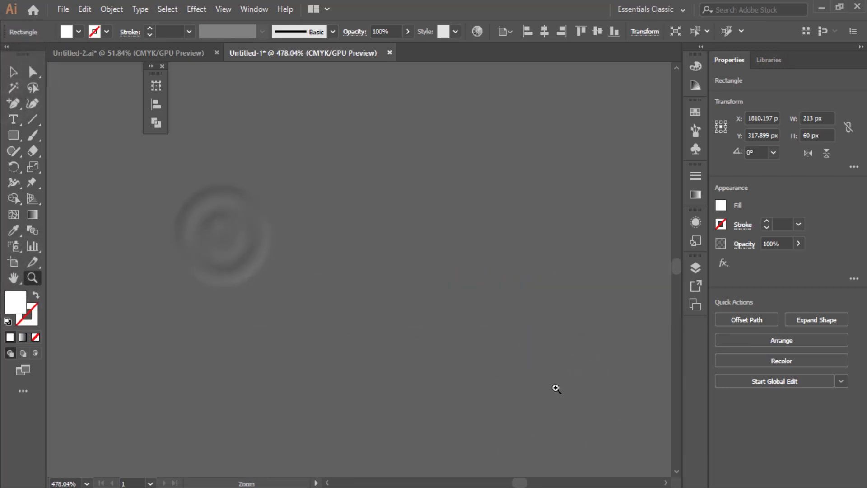
{"action": "left_click_drag", "start_coordinate": [532, 377], "coordinate": [255, 171]}
{"action": "left_click_drag", "start_coordinate": [570, 365], "coordinate": [475, 253]}
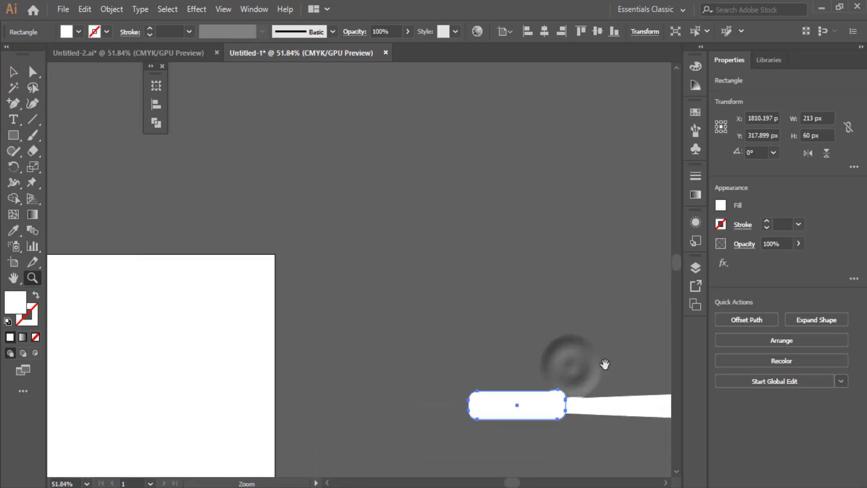
{"action": "left_click_drag", "start_coordinate": [606, 363], "coordinate": [248, 218]}
{"action": "key", "text": "v"}
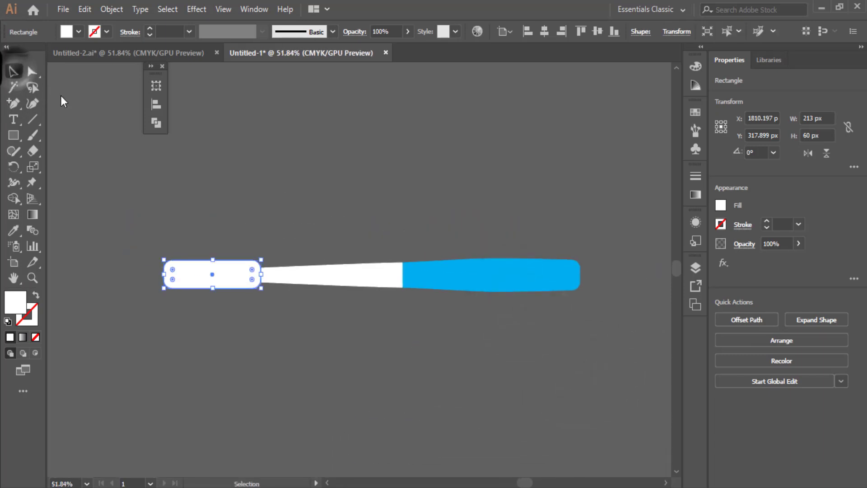
{"action": "left_click_drag", "start_coordinate": [85, 184], "coordinate": [653, 360]}
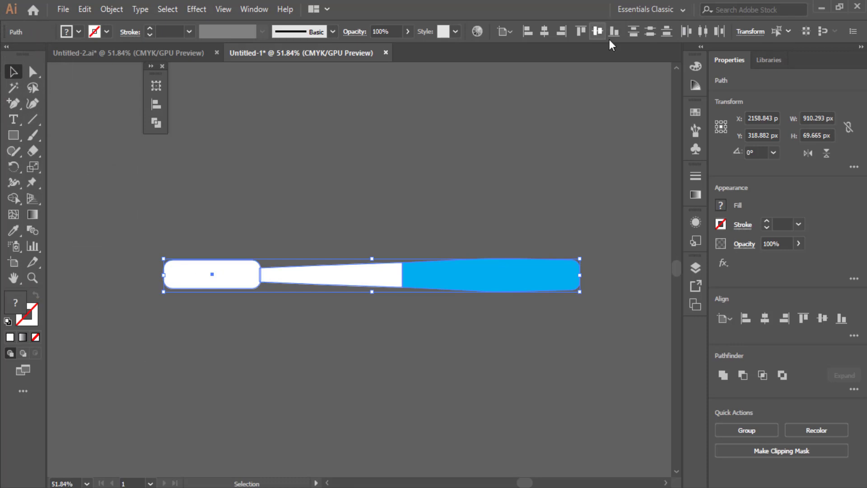
{"action": "left_click", "coordinate": [597, 31]}
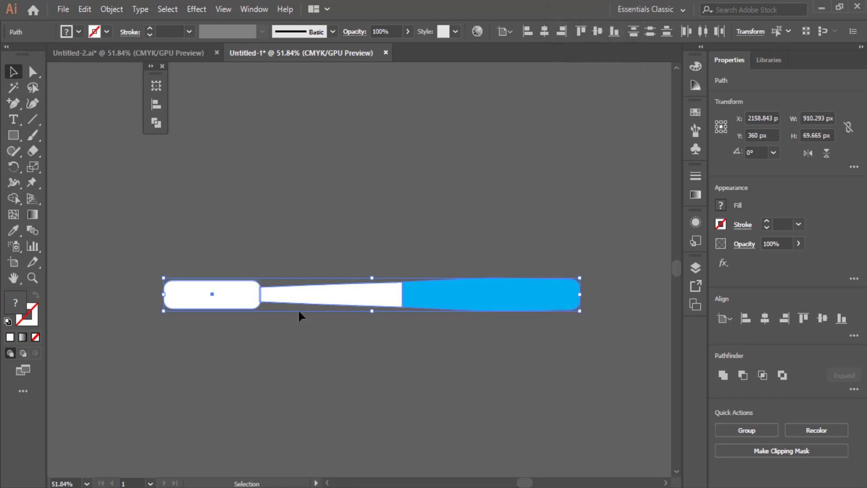
{"action": "left_click", "coordinate": [283, 186]}
Unite the brush head and the white handle piece into one shape with Pathfinder.
{"action": "left_click_drag", "start_coordinate": [222, 209], "coordinate": [291, 334]}
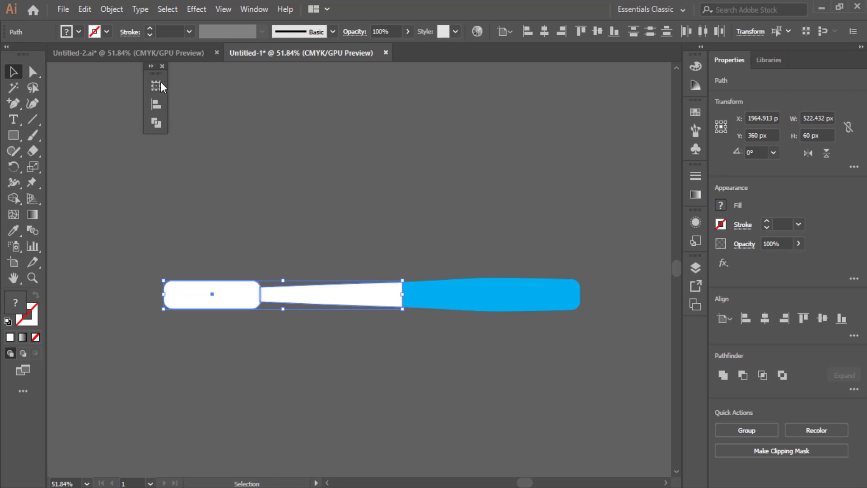
{"action": "left_click", "coordinate": [152, 67]}
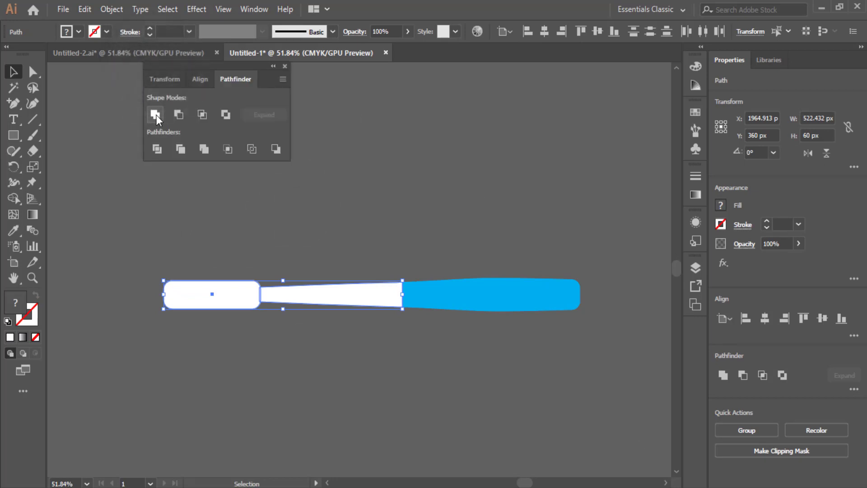
{"action": "left_click", "coordinate": [156, 114]}
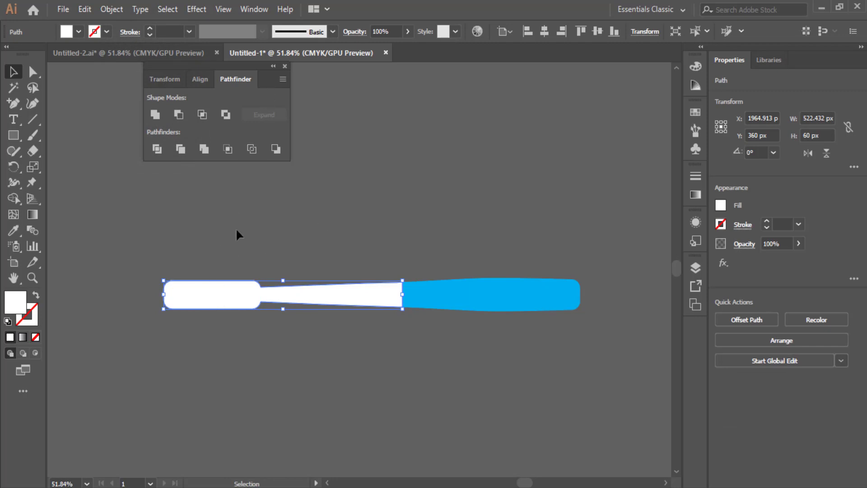
Expand Layer 1 in the layer list and lock the white head-and-neck path.
{"action": "left_click", "coordinate": [33, 277]}
{"action": "left_click_drag", "start_coordinate": [131, 267], "coordinate": [360, 311]}
{"action": "left_click_drag", "start_coordinate": [478, 359], "coordinate": [237, 260]}
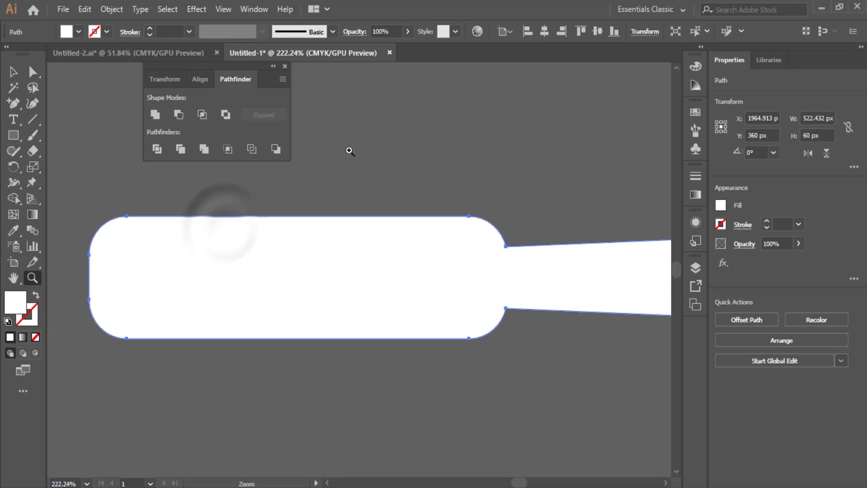
{"action": "left_click", "coordinate": [15, 136]}
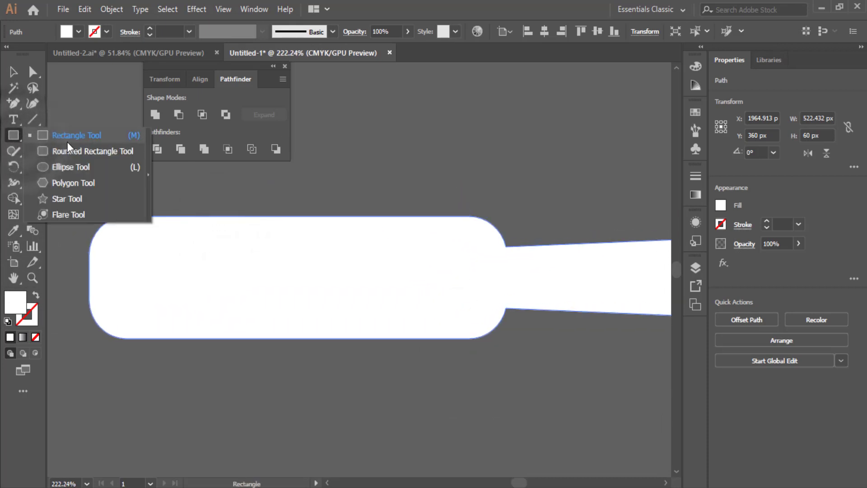
{"action": "left_click", "coordinate": [55, 169]}
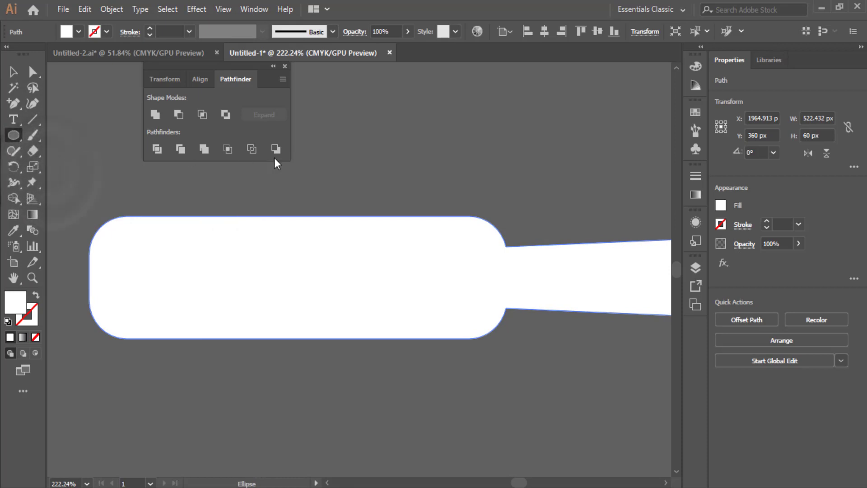
{"action": "left_click", "coordinate": [696, 267]}
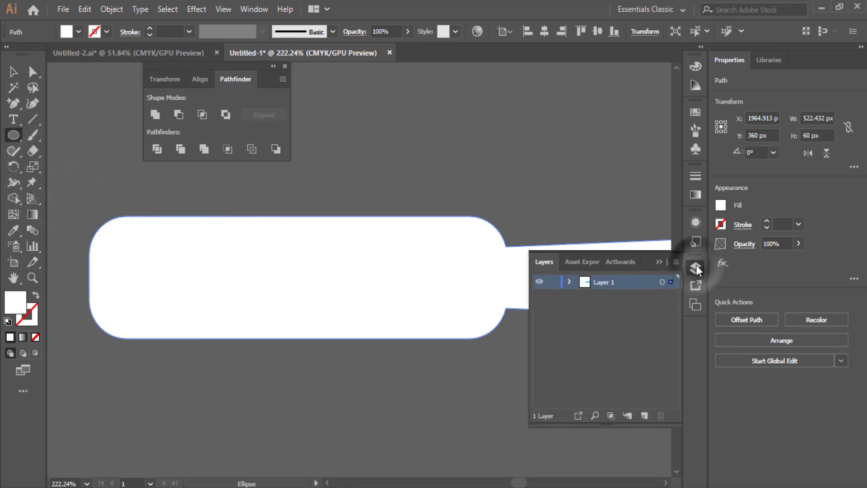
{"action": "left_click", "coordinate": [570, 282]}
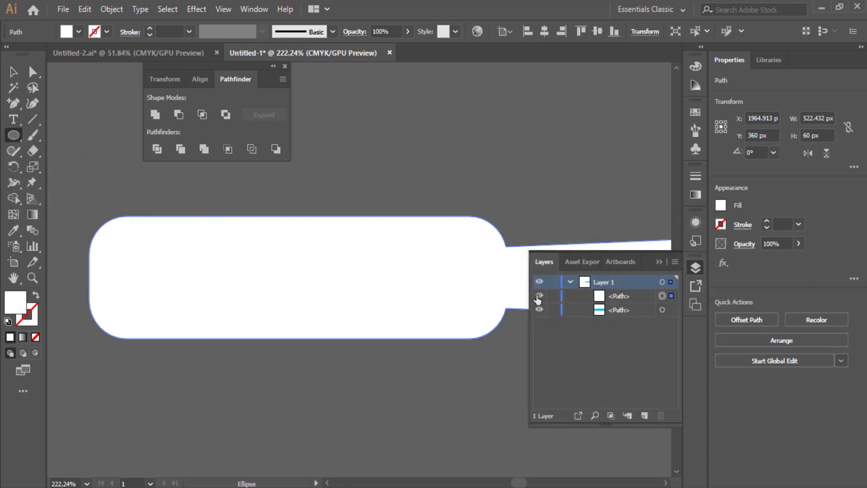
{"action": "left_click", "coordinate": [539, 295]}
{"action": "left_click", "coordinate": [540, 295]}
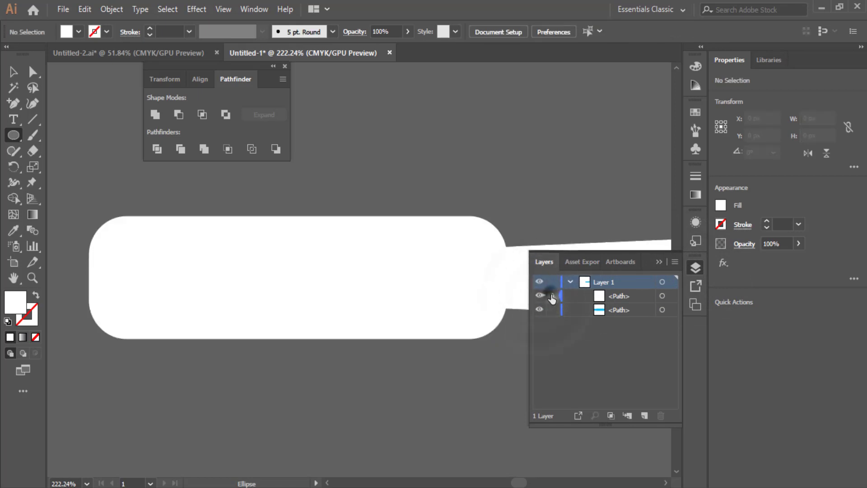
{"action": "left_click", "coordinate": [552, 296]}
Draw a circle about 10 px in diameter near the head's upper-left corner and fill it with light gray.
{"action": "left_click_drag", "start_coordinate": [129, 238], "coordinate": [146, 254]}
{"action": "left_click_drag", "start_coordinate": [141, 253], "coordinate": [142, 255]}
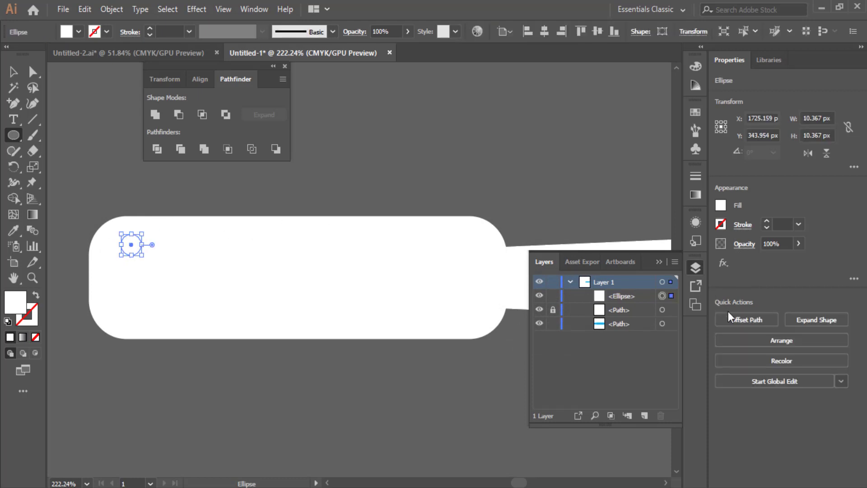
{"action": "left_click", "coordinate": [721, 205]}
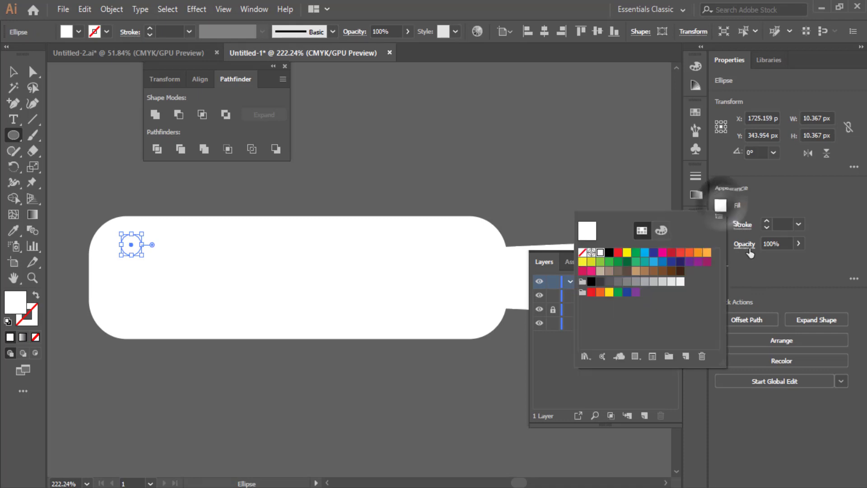
{"action": "left_click", "coordinate": [663, 281]}
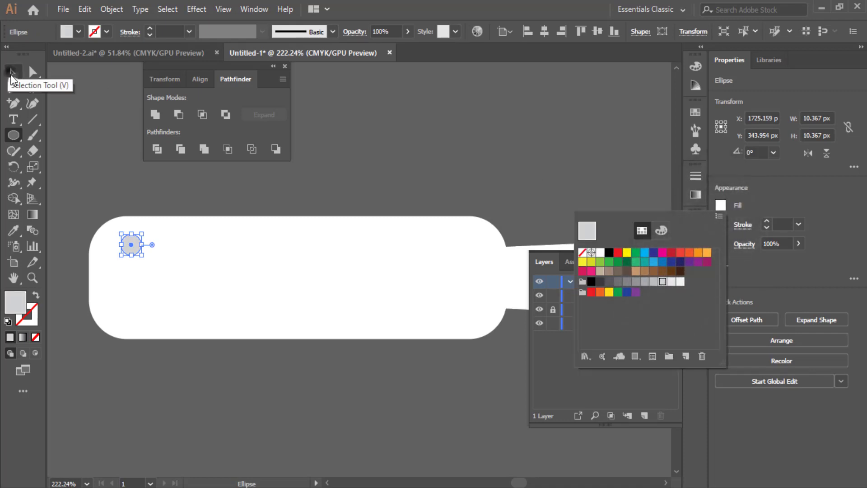
Move the gray circle closer to the head's upper-left corner, to about X 1719 px, Y 341 px.
{"action": "left_click", "coordinate": [10, 72]}
{"action": "left_click", "coordinate": [13, 71]}
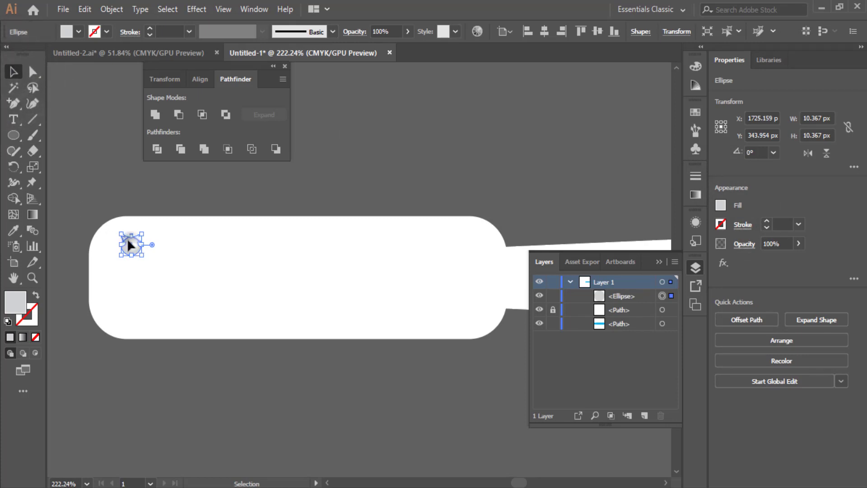
{"action": "left_click_drag", "start_coordinate": [128, 241], "coordinate": [118, 239]}
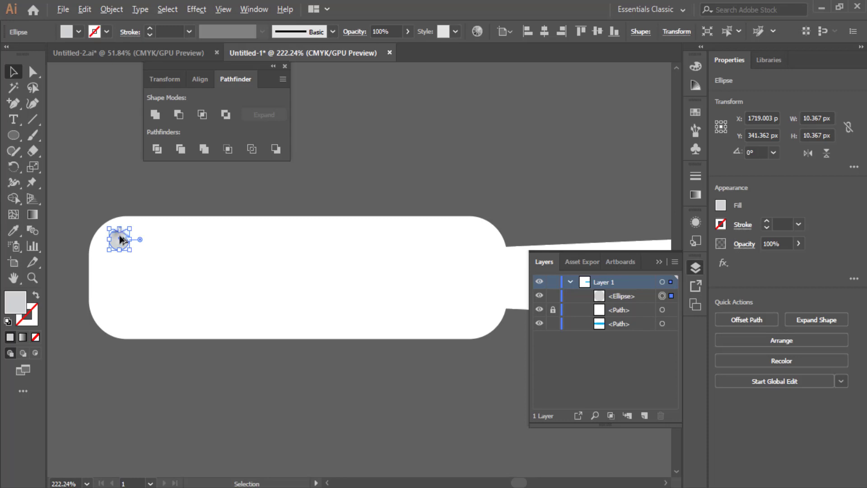
Duplicate the gray circle about 15 px to the right, group the copy, and deselect it.
{"action": "left_click_drag", "start_coordinate": [119, 239], "coordinate": [149, 240]}
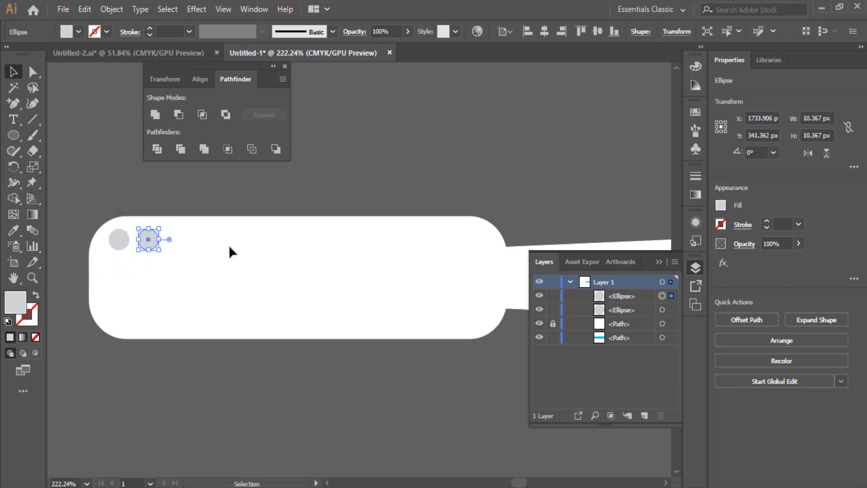
{"action": "key", "text": "ctrl+g"}
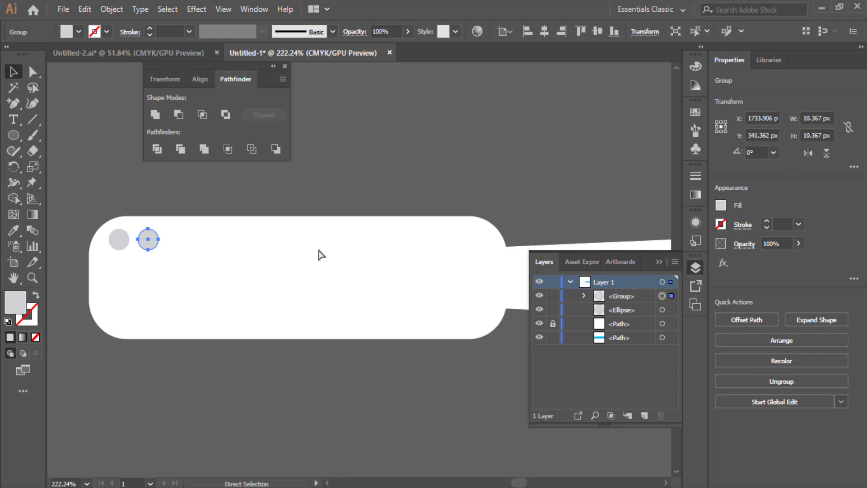
{"action": "left_click", "coordinate": [342, 133]}
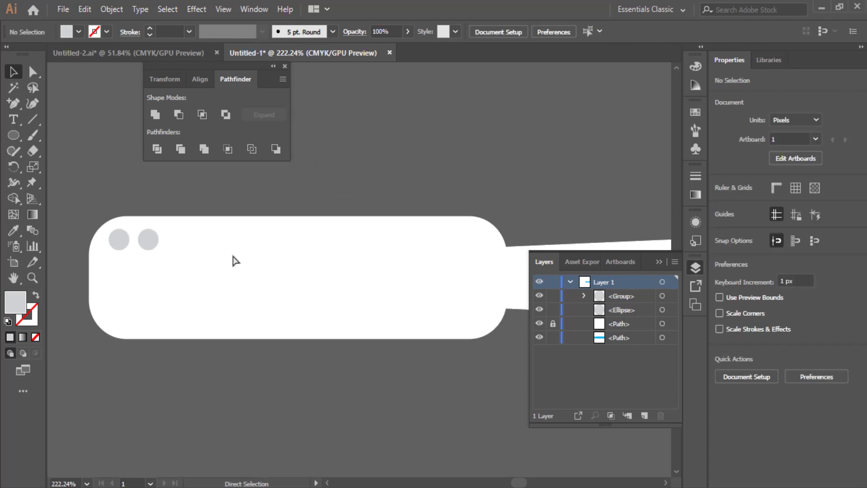
Duplicate the gray dot about 15 px to the right and repeat the copy until a row of 13 dots spans the head.
{"action": "left_click_drag", "start_coordinate": [148, 240], "coordinate": [178, 240]}
{"action": "key", "text": "ctrl+d"}
{"action": "key", "text": "ctrl+d"}
{"action": "key", "text": "ctrl+d"}
{"action": "key", "text": "ctrl+d"}
{"action": "key", "text": "ctrl+d"}
{"action": "key", "text": "ctrl+d"}
{"action": "key", "text": "ctrl+d"}
{"action": "key", "text": "ctrl+d"}
{"action": "key", "text": "ctrl+d"}
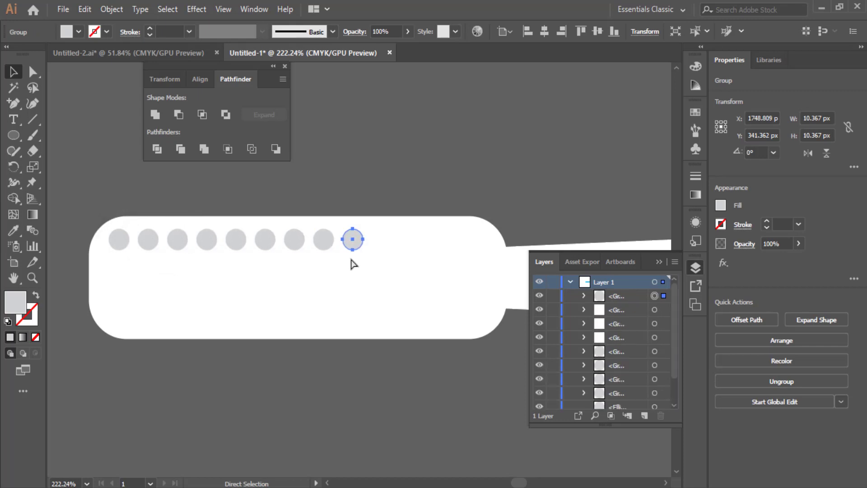
{"action": "key", "text": "ctrl+d"}
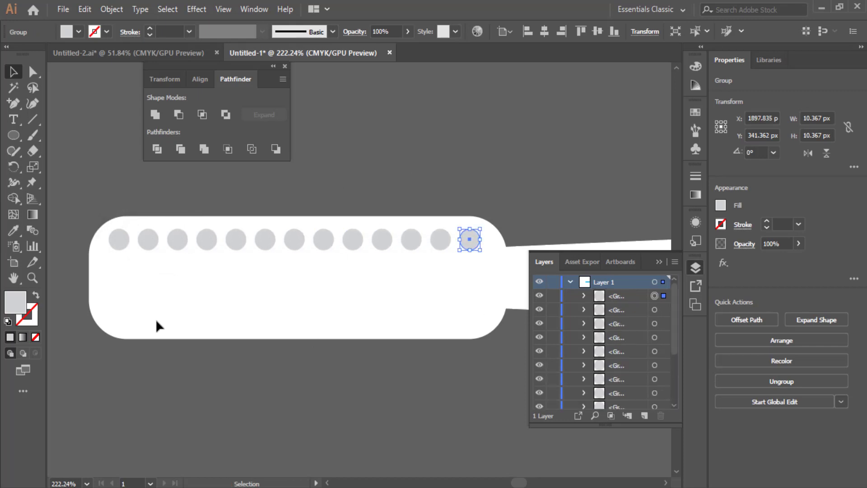
Duplicate the whole row of dots about 15 px below and repeat the copy to make four rows.
{"action": "left_click_drag", "start_coordinate": [95, 190], "coordinate": [490, 270]}
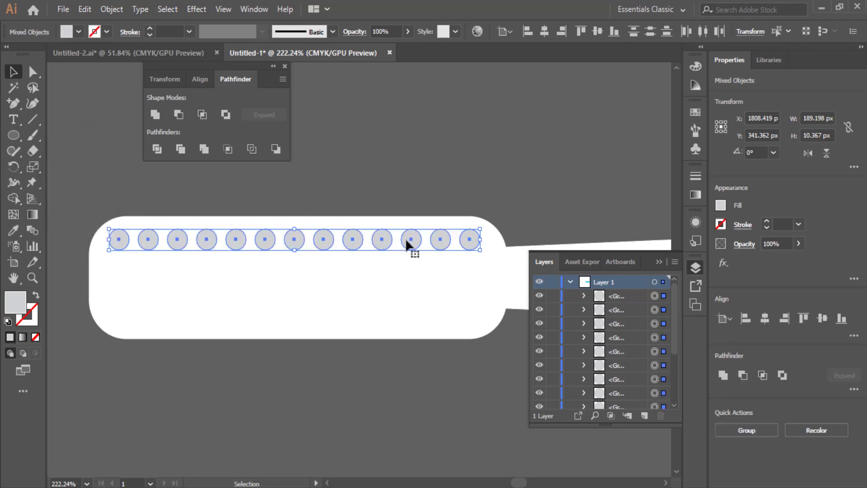
{"action": "key", "text": "alt"}
{"action": "left_click_drag", "start_coordinate": [405, 240], "coordinate": [443, 272]}
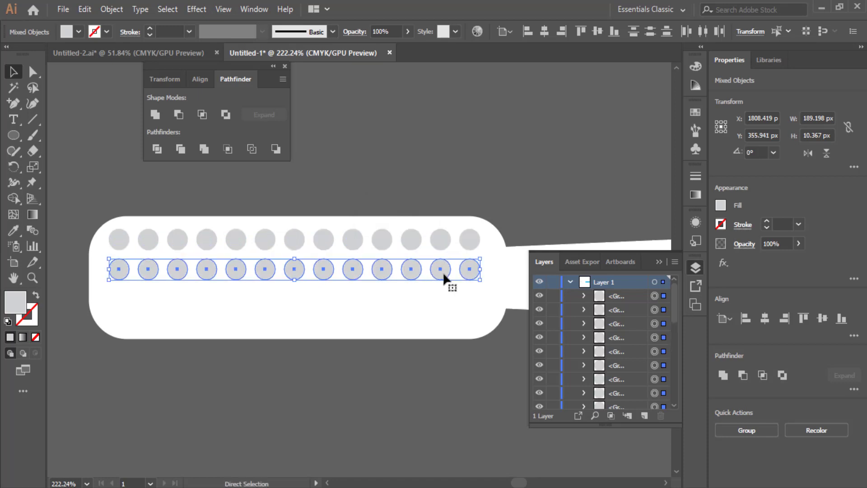
{"action": "key", "text": "ctrl+d"}
{"action": "key", "text": "ctrl+d"}
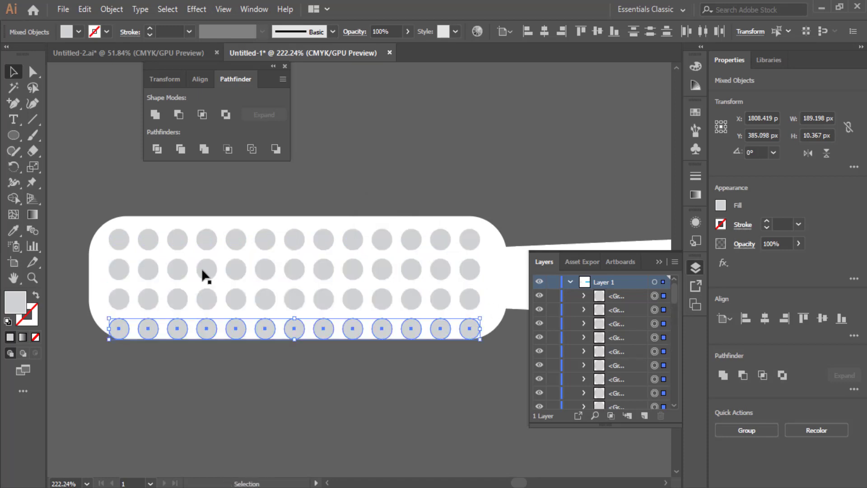
Scale the dot grid proportionally to about 176 by 50 px, center it vertically at about Y 360 px, and deselect it.
{"action": "left_click_drag", "start_coordinate": [62, 194], "coordinate": [508, 448]}
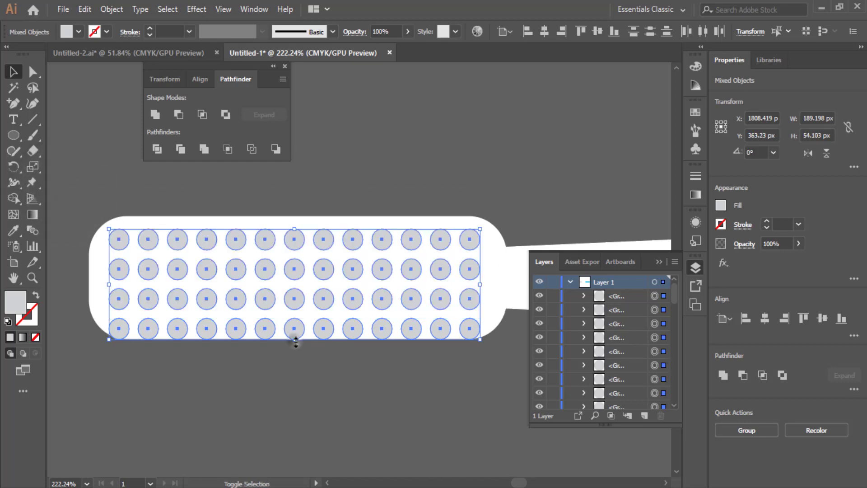
{"action": "left_click_drag", "start_coordinate": [296, 341], "coordinate": [295, 338]}
{"action": "left_click_drag", "start_coordinate": [296, 336], "coordinate": [296, 336]}
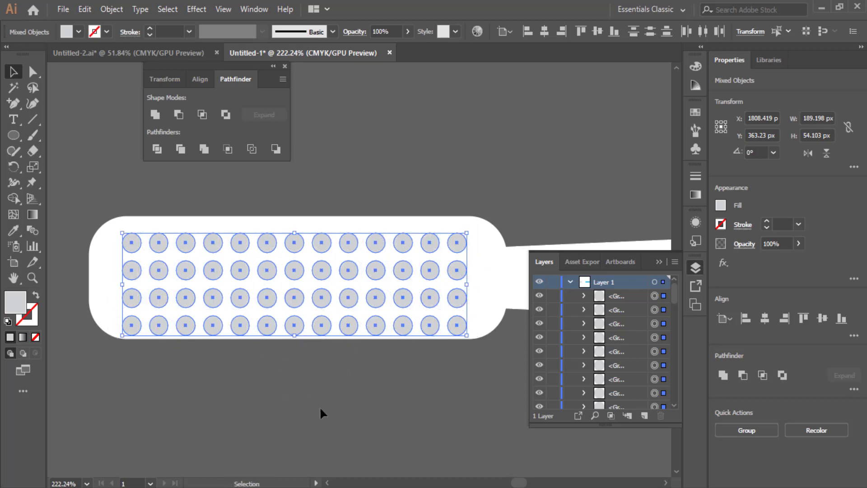
{"action": "key", "text": "Up"}
{"action": "key", "text": "Up"}
{"action": "key", "text": "Up"}
{"action": "key", "text": "Up"}
{"action": "key", "text": "Up"}
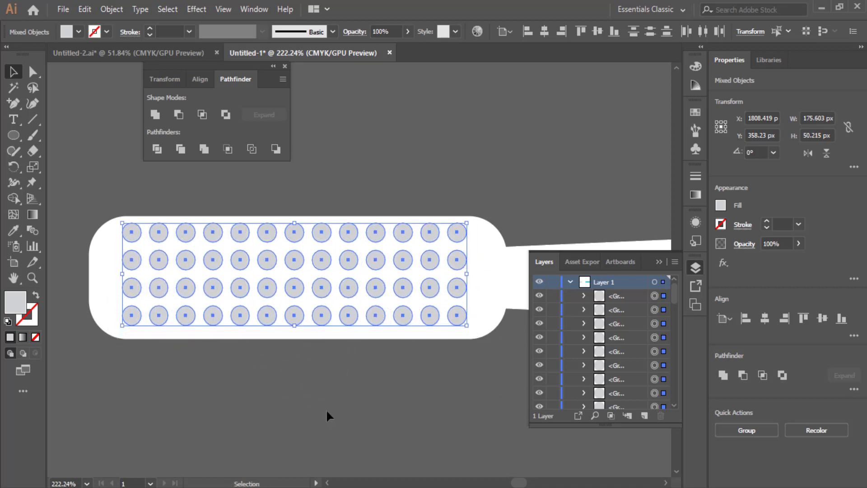
{"action": "key", "text": "Down"}
{"action": "key", "text": "Down"}
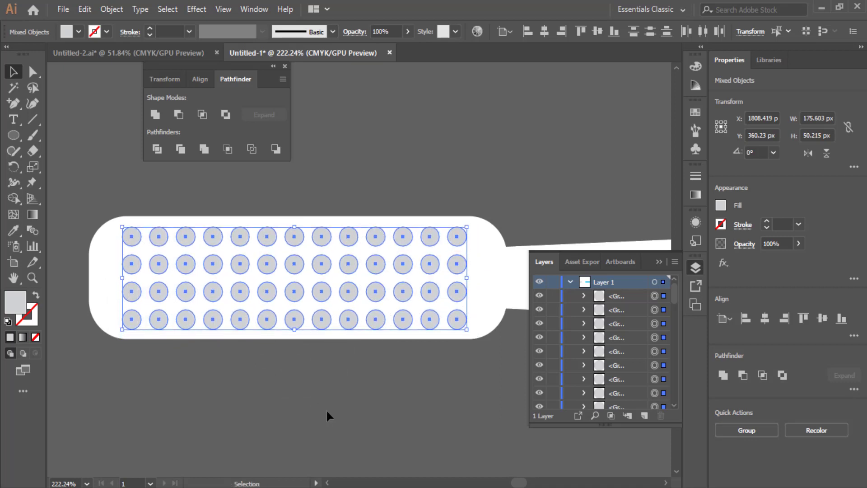
{"action": "left_click", "coordinate": [433, 145]}
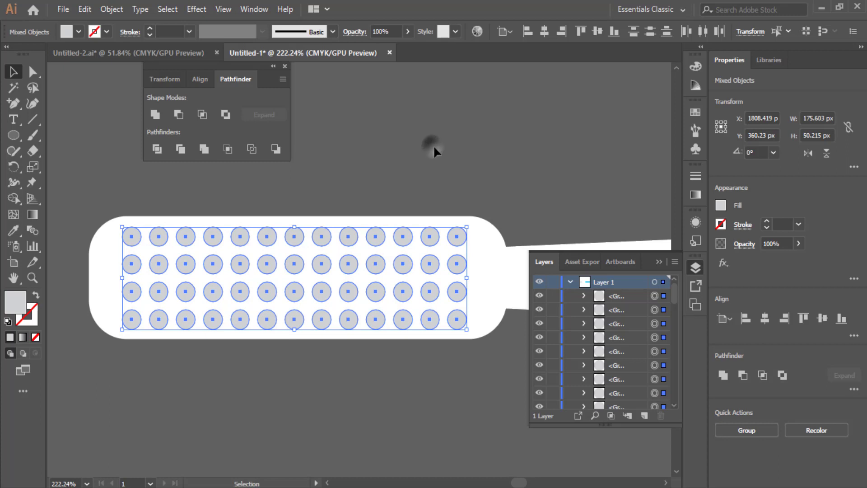
{"action": "left_click", "coordinate": [457, 263]}
{"action": "left_click", "coordinate": [457, 290]}
{"action": "left_click", "coordinate": [458, 318], "text": "shift"}
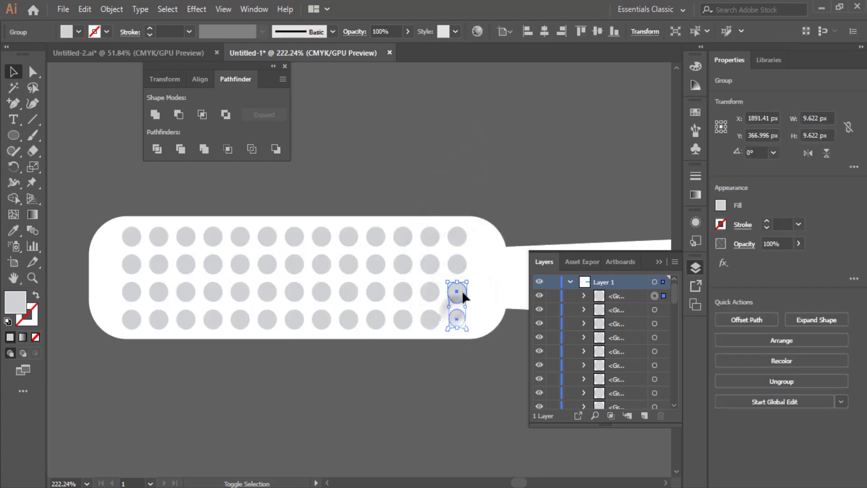
{"action": "left_click", "coordinate": [457, 265], "text": "shift"}
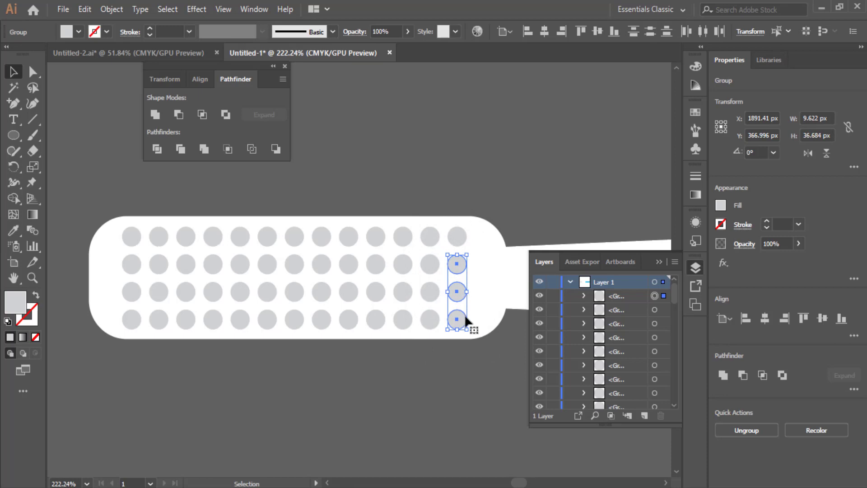
{"action": "left_click_drag", "start_coordinate": [135, 223], "coordinate": [466, 401]}
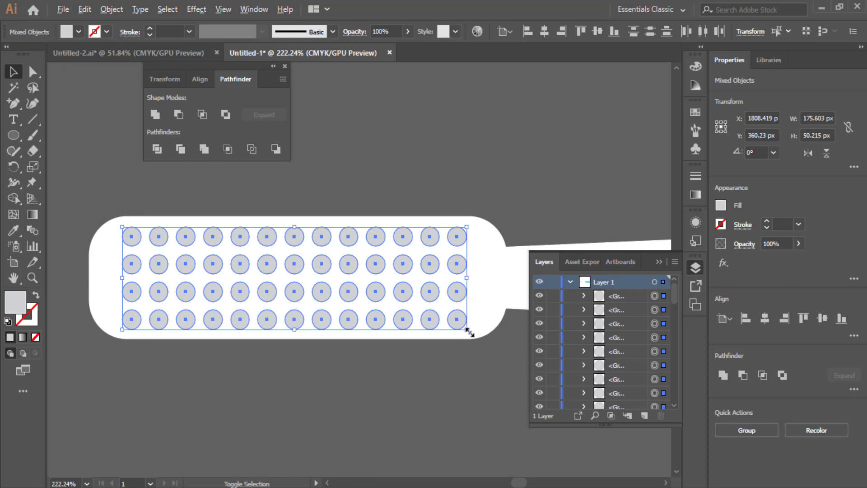
{"action": "left_click", "coordinate": [481, 259]}
Duplicate the two middle dots of the column nearest the neck about 14 px to the right and deselect them.
{"action": "left_click", "coordinate": [457, 268]}
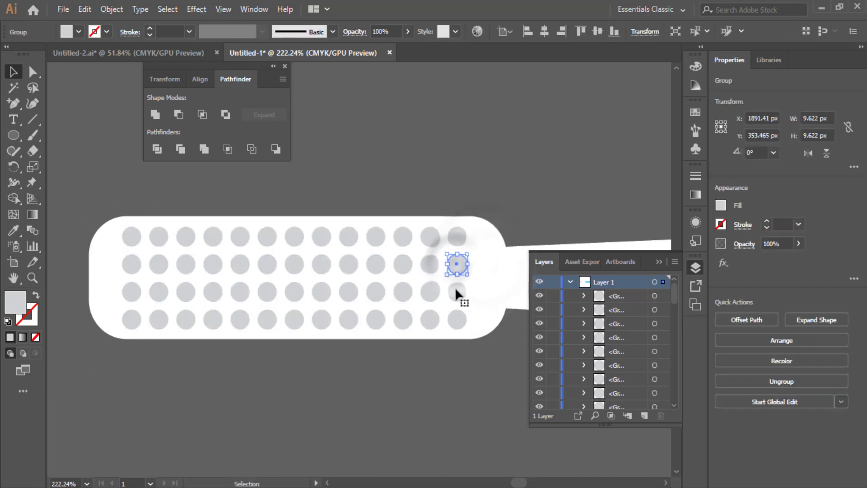
{"action": "left_click", "coordinate": [454, 286], "text": "shift"}
{"action": "left_click_drag", "start_coordinate": [457, 268], "coordinate": [484, 273]}
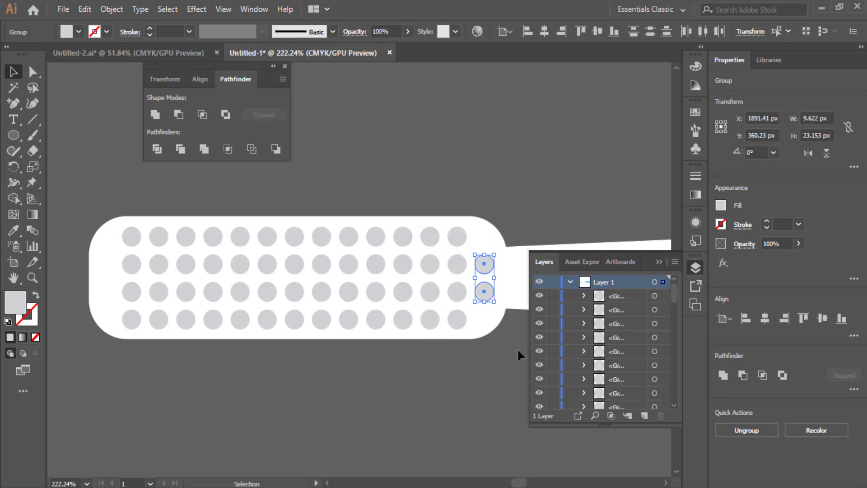
{"action": "left_click", "coordinate": [510, 386]}
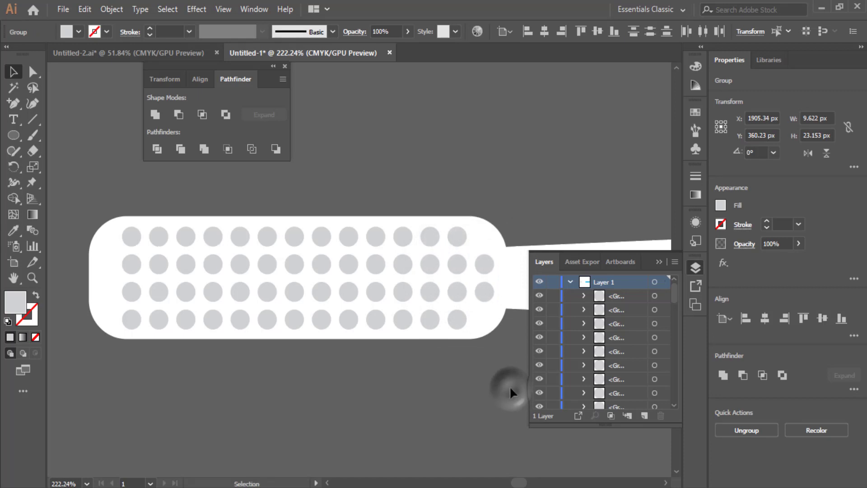
Duplicate the two middle dots of the column at the head's outer end about 11 px to the left and deselect them.
{"action": "left_click", "coordinate": [132, 264]}
{"action": "left_click", "coordinate": [130, 295], "text": "shift"}
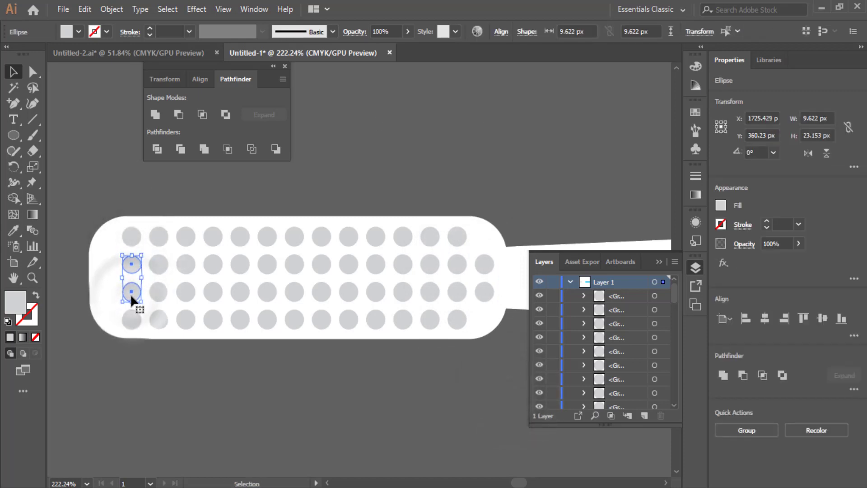
{"action": "left_click_drag", "start_coordinate": [131, 297], "coordinate": [109, 296]}
{"action": "left_click", "coordinate": [196, 380]}
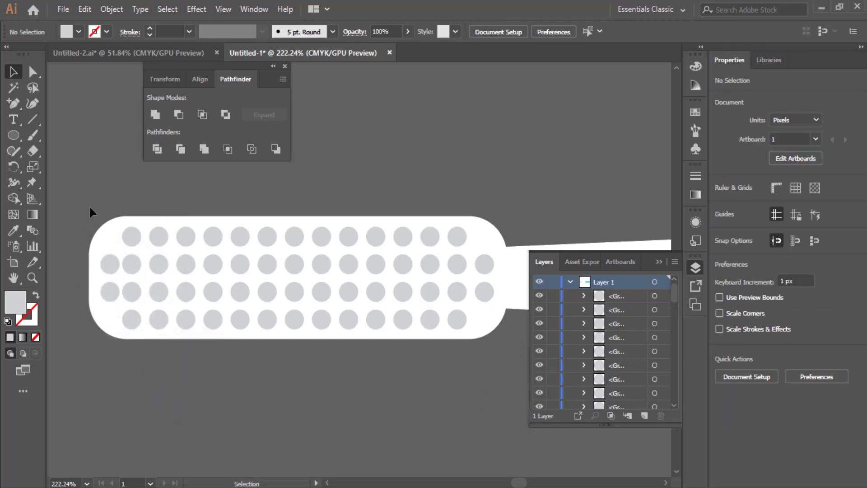
Unite all the bristle dots on the head with Pathfinder and deselect the result.
{"action": "left_click_drag", "start_coordinate": [94, 213], "coordinate": [510, 381]}
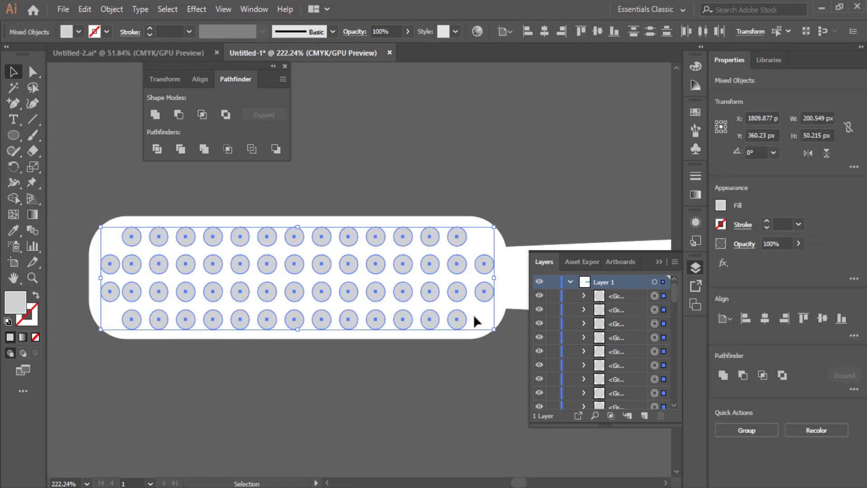
{"action": "left_click", "coordinate": [155, 116]}
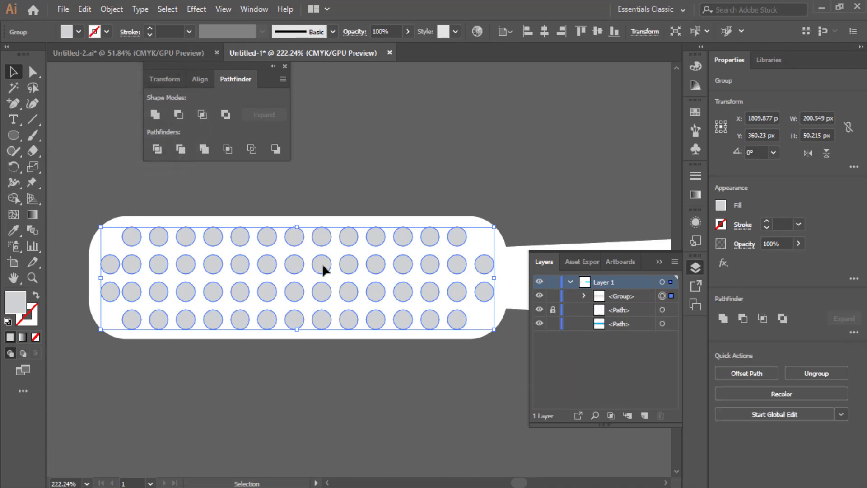
{"action": "left_click", "coordinate": [107, 8]}
{"action": "left_click", "coordinate": [172, 147]}
{"action": "left_click", "coordinate": [380, 170]}
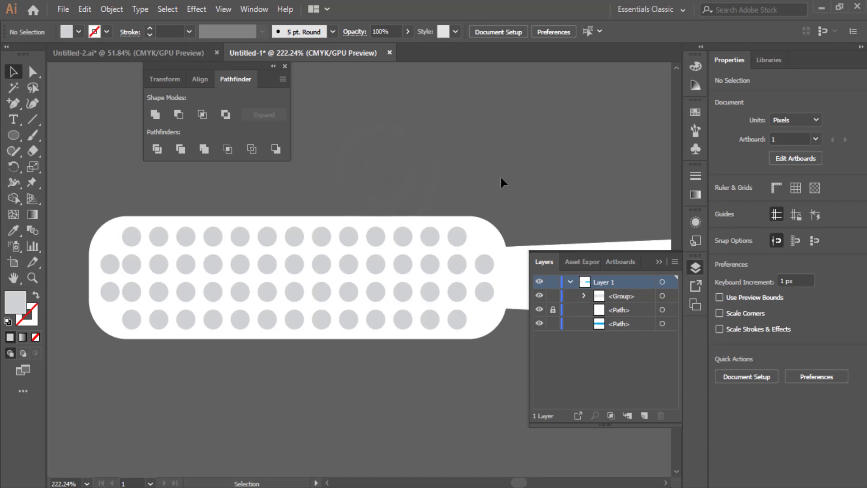
Unlock the white head-and-neck path and hide the layer list.
{"action": "left_click", "coordinate": [572, 285]}
{"action": "left_click", "coordinate": [572, 285]}
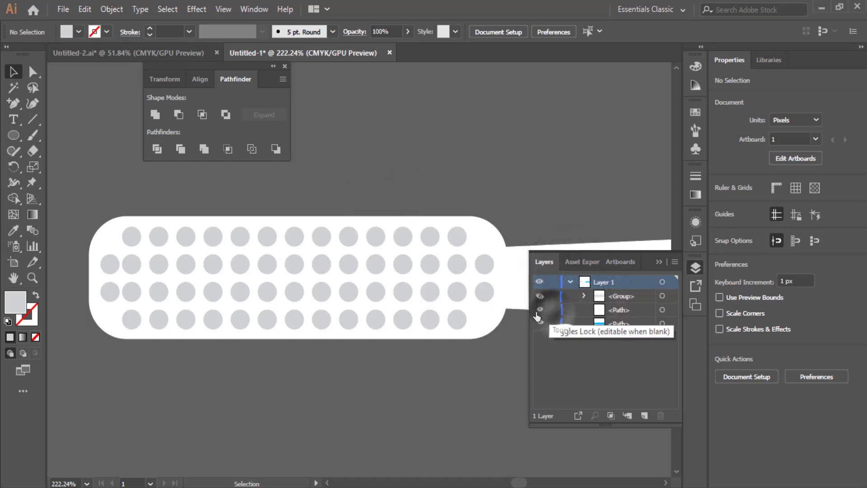
{"action": "left_click", "coordinate": [553, 311]}
{"action": "left_click", "coordinate": [659, 262]}
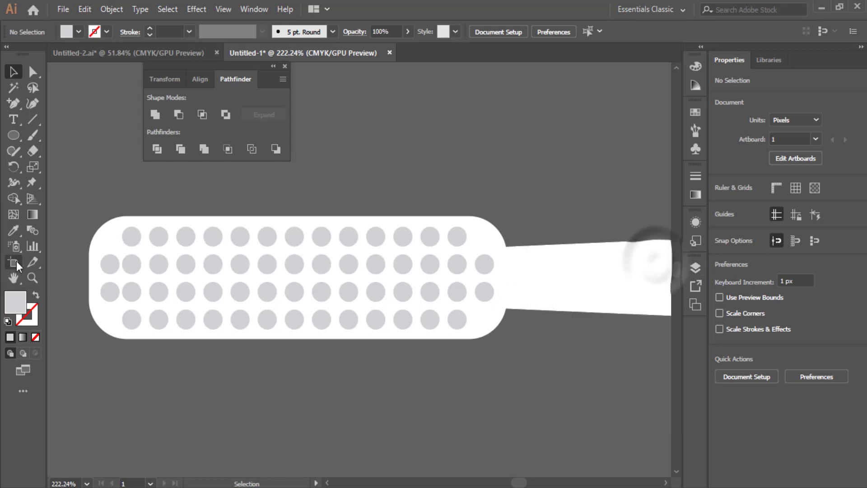
Select the complete toothbrush and place a duplicate about 258 px below the original.
{"action": "left_click", "coordinate": [33, 277]}
{"action": "left_click_drag", "start_coordinate": [451, 408], "coordinate": [333, 311]}
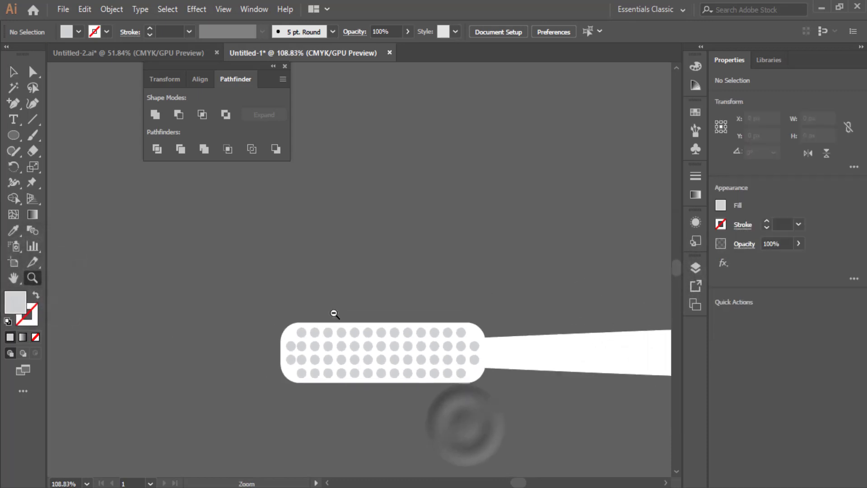
{"action": "left_click_drag", "start_coordinate": [511, 387], "coordinate": [280, 319]}
{"action": "left_click", "coordinate": [461, 404], "text": "alt"}
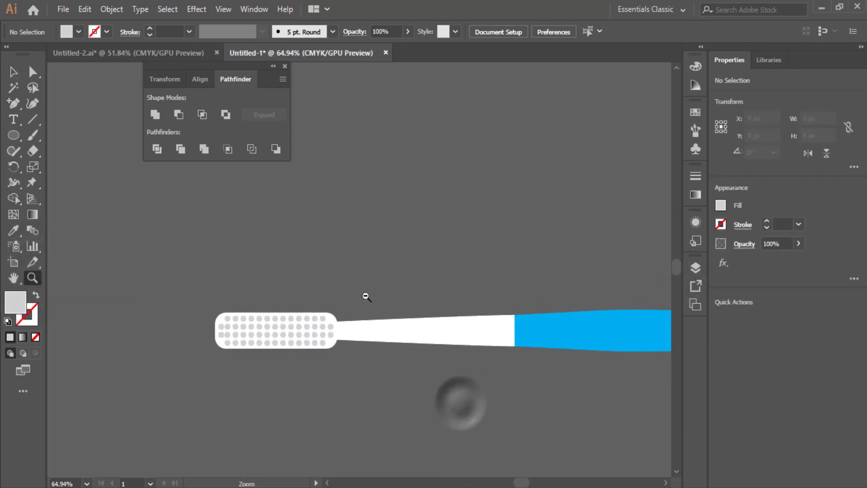
{"action": "left_click_drag", "start_coordinate": [528, 399], "coordinate": [432, 353]}
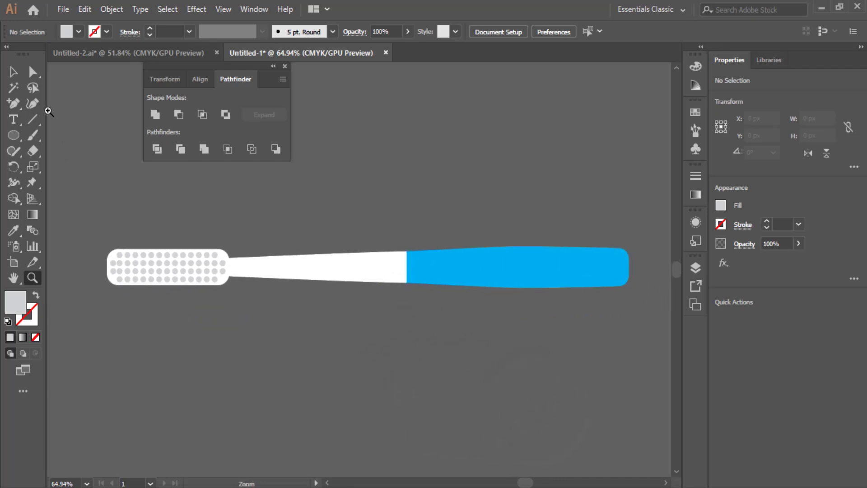
{"action": "left_click", "coordinate": [13, 72]}
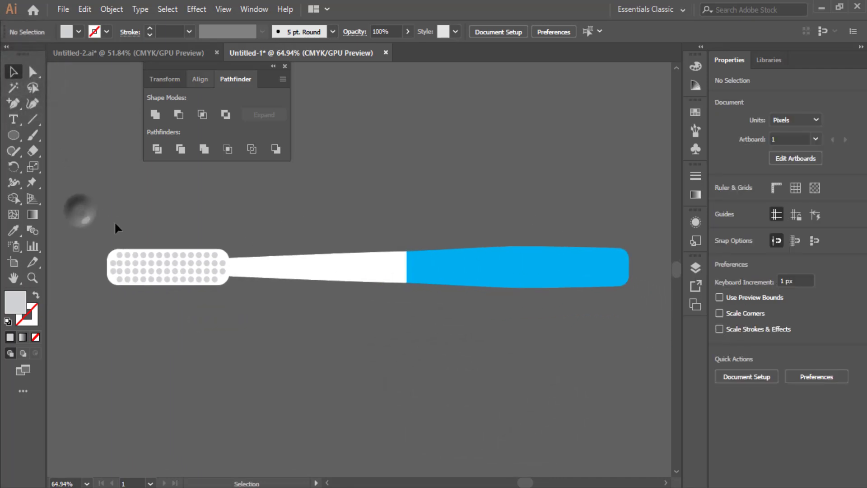
{"action": "left_click_drag", "start_coordinate": [80, 210], "coordinate": [481, 313]}
{"action": "left_click_drag", "start_coordinate": [370, 289], "coordinate": [514, 276]}
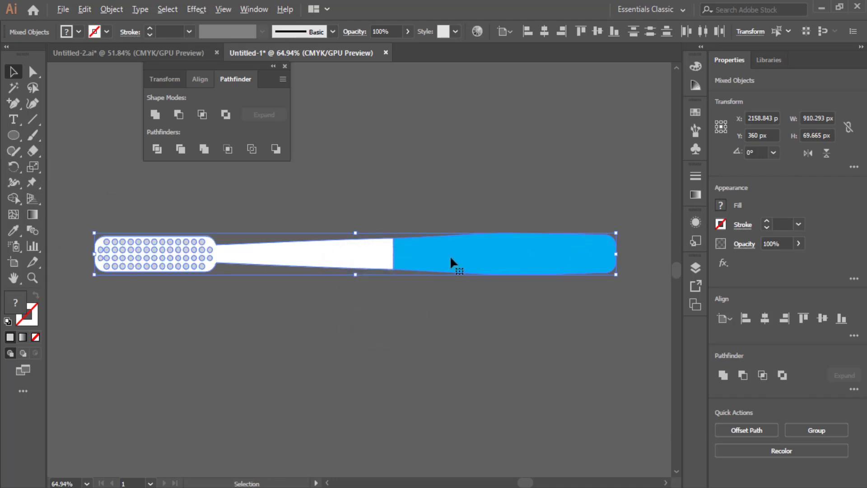
{"action": "left_click_drag", "start_coordinate": [450, 256], "coordinate": [444, 414]}
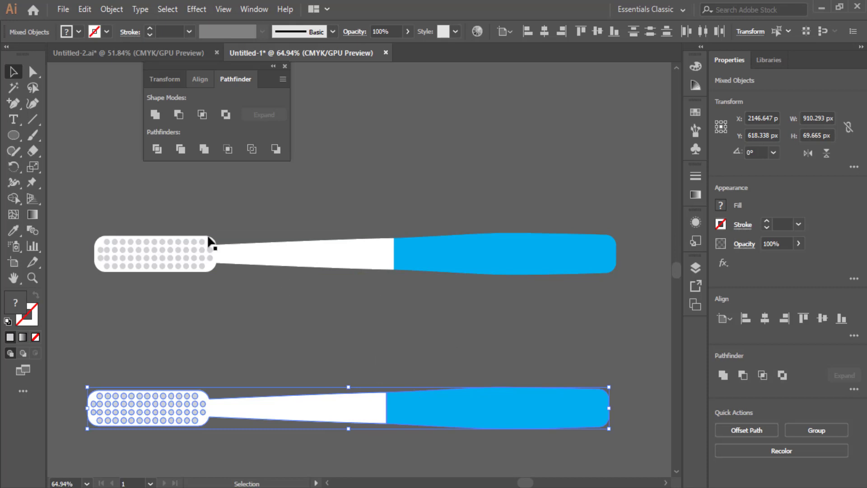
Group the upper toothbrush's white head-and-neck path with its cyan grip path.
{"action": "left_click", "coordinate": [384, 202]}
{"action": "left_click_drag", "start_coordinate": [353, 209], "coordinate": [420, 278]}
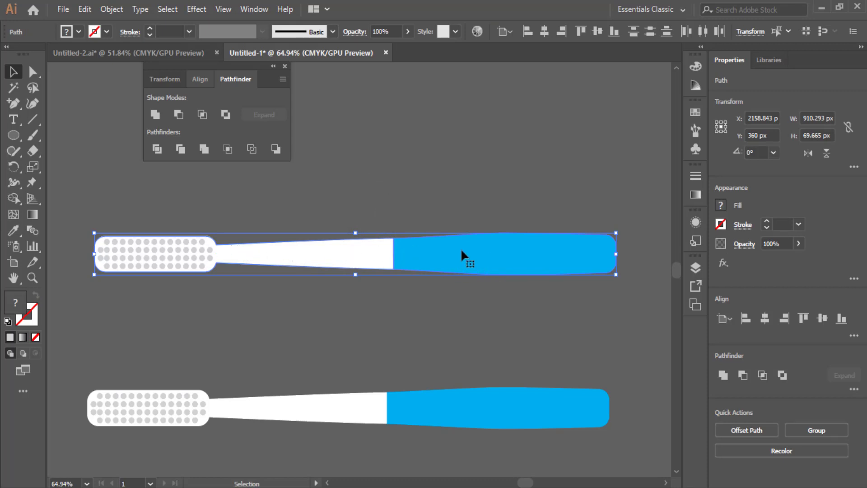
{"action": "key", "text": "ctrl+g"}
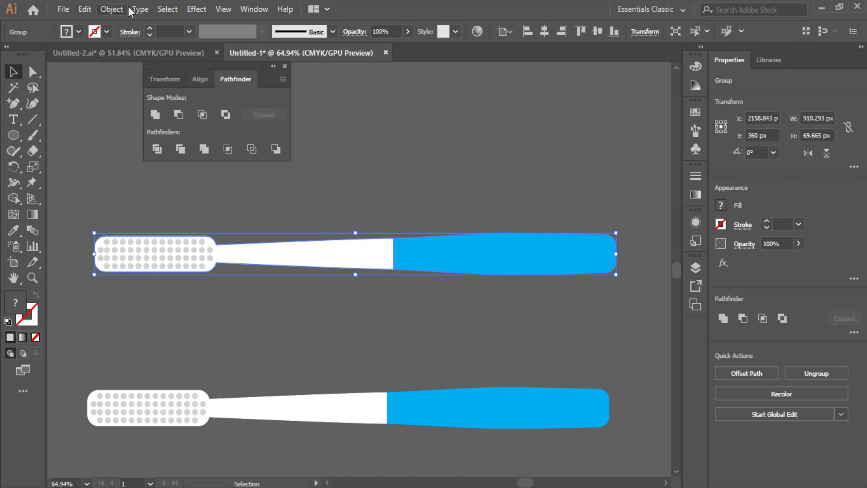
Start a 3D Extrude & Bevel effect on the upper toothbrush group with the preview turned on.
{"action": "left_click", "coordinate": [195, 9]}
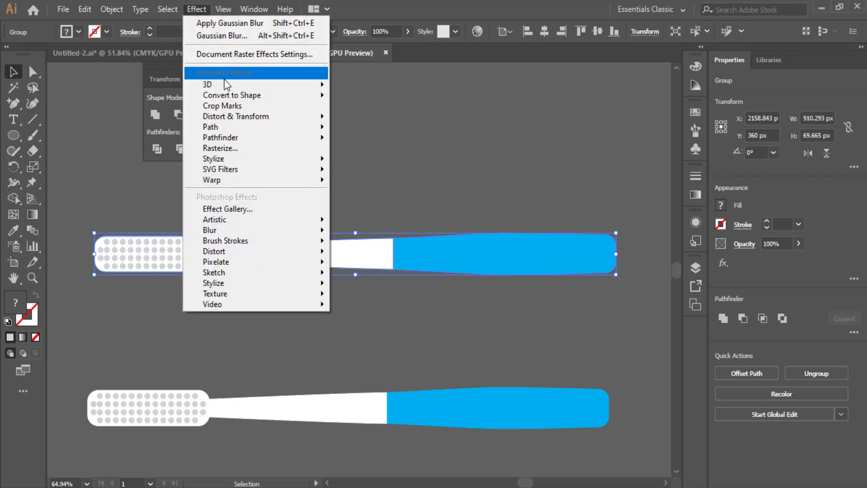
{"action": "mouse_move", "coordinate": [223, 85]}
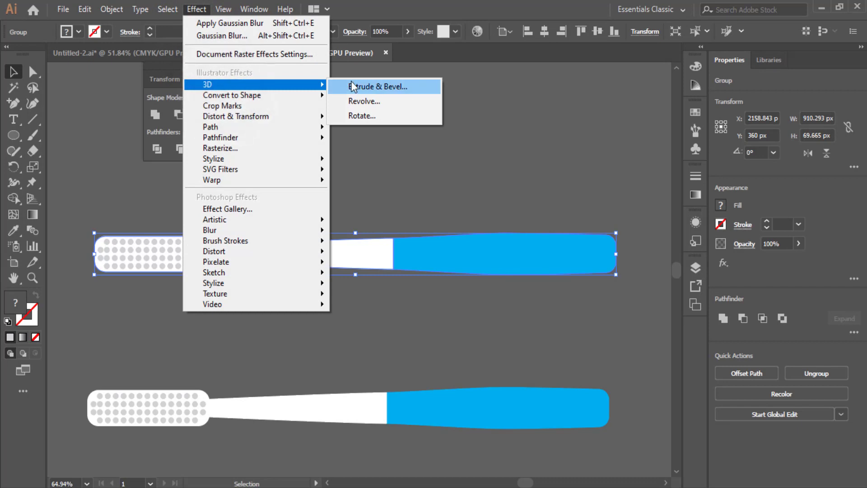
{"action": "left_click", "coordinate": [410, 86]}
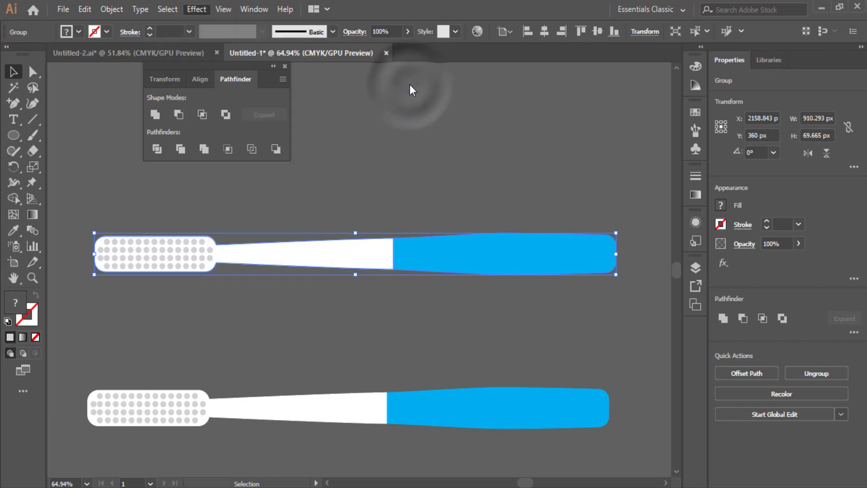
{"action": "left_click_drag", "start_coordinate": [710, 48], "coordinate": [733, 73]}
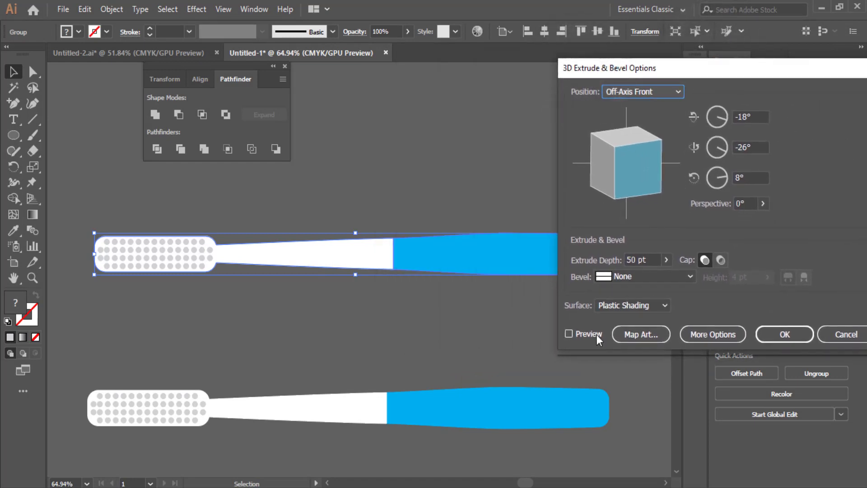
{"action": "left_click", "coordinate": [583, 334]}
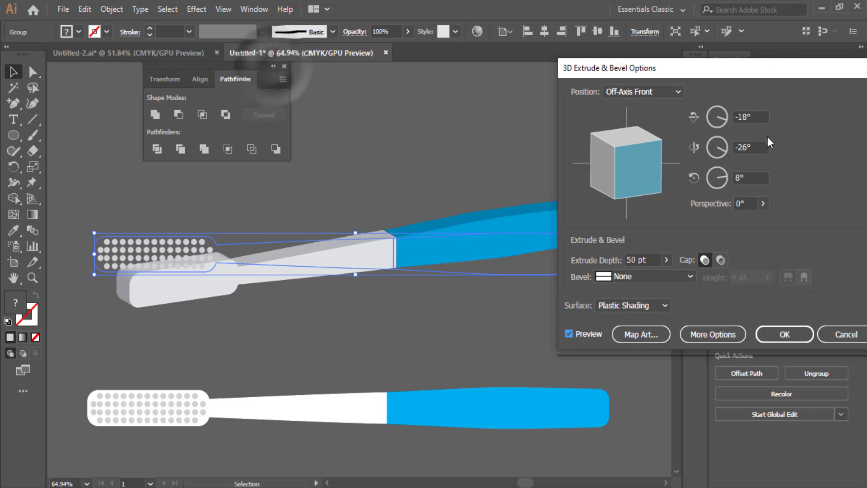
Set the 3D effect's rotation to -38° around the X axis, 23° around the Y axis and -140° around the Z axis.
{"action": "left_click", "coordinate": [755, 116]}
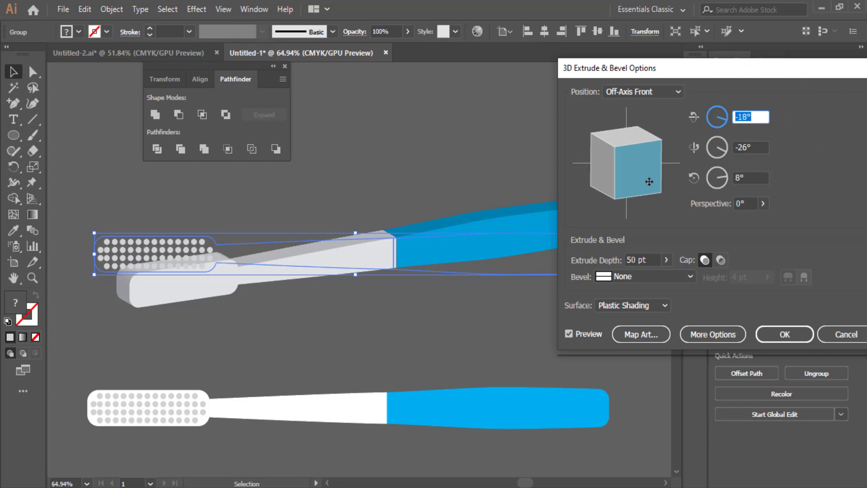
{"action": "left_click_drag", "start_coordinate": [650, 181], "coordinate": [658, 144]}
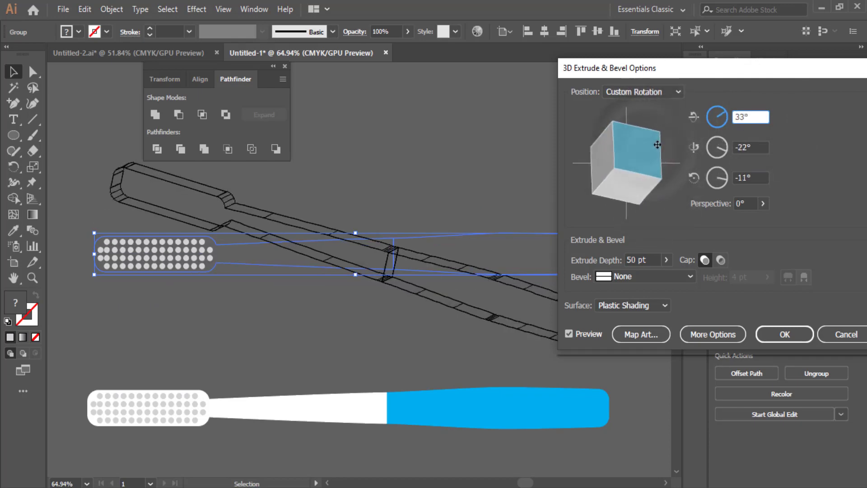
{"action": "double_click", "coordinate": [762, 118]}
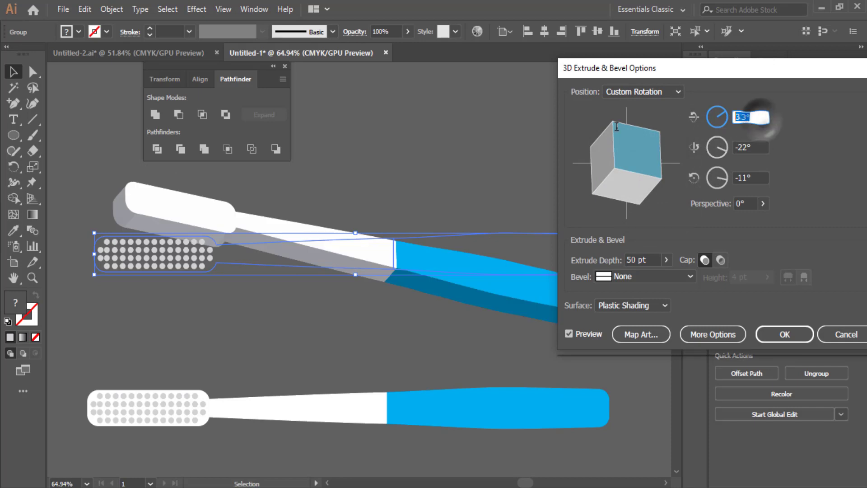
{"action": "type", "text": "-"}
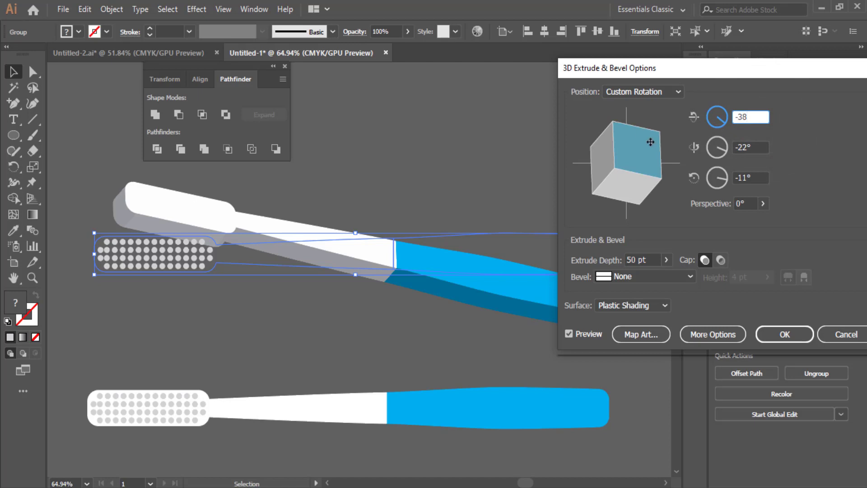
{"action": "type", "text": "38"}
{"action": "key", "text": "Tab"}
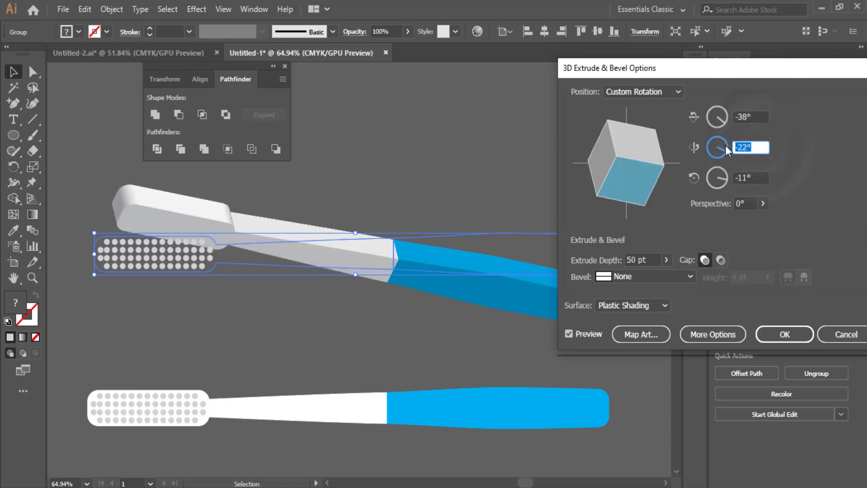
{"action": "type", "text": "23"}
{"action": "key", "text": "Tab"}
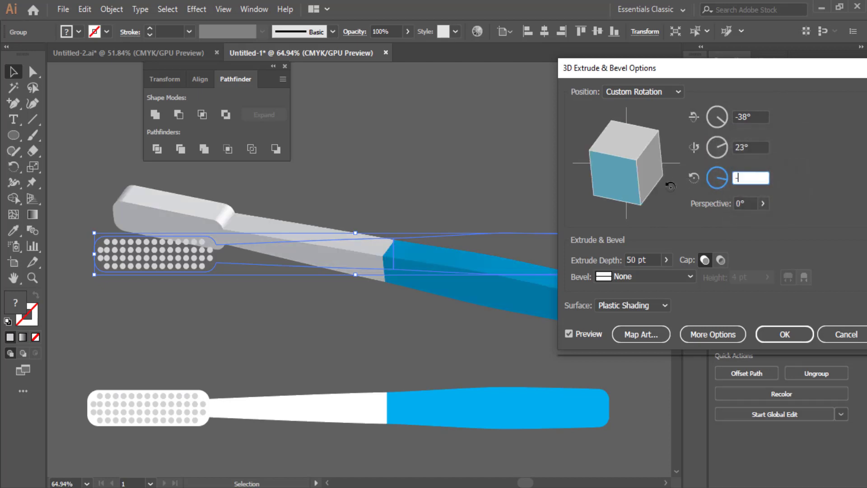
{"action": "type", "text": "-140"}
Set the perspective of the 3D effect to 40°.
{"action": "left_click", "coordinate": [746, 205]}
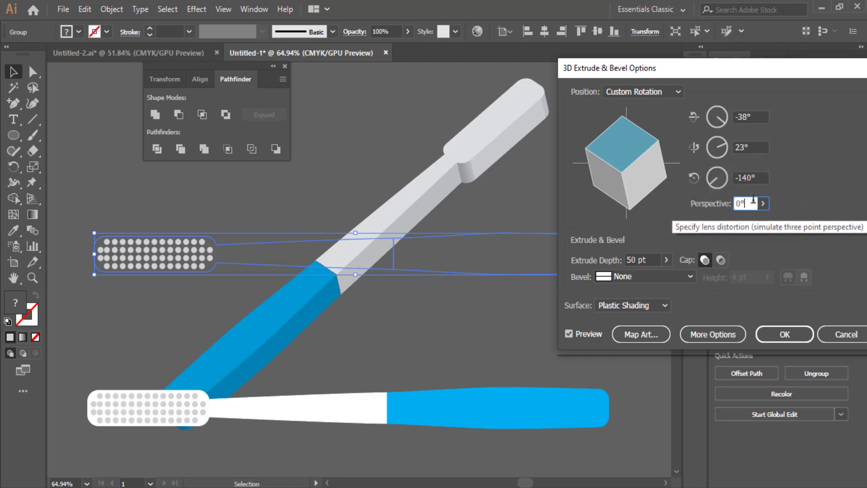
{"action": "double_click", "coordinate": [749, 204]}
{"action": "type", "text": "40"}
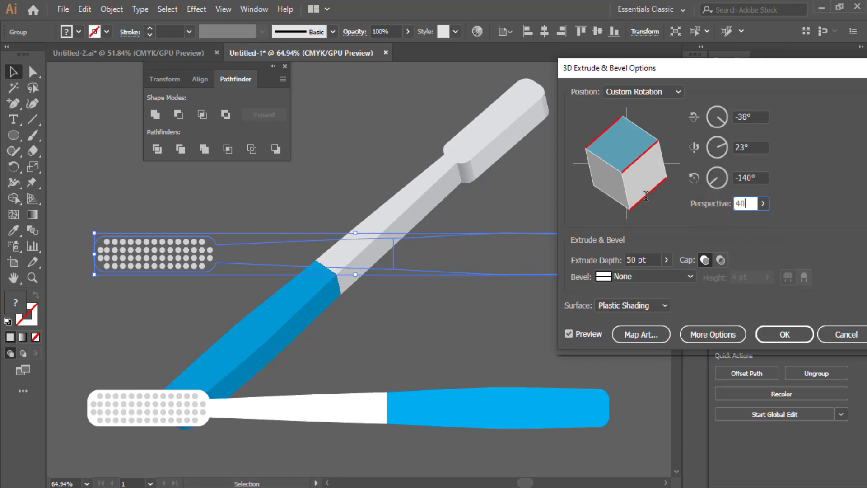
Set the extrude depth to 45 pt and choose the Complex 2 bevel for the toothbrush.
{"action": "left_click", "coordinate": [654, 259]}
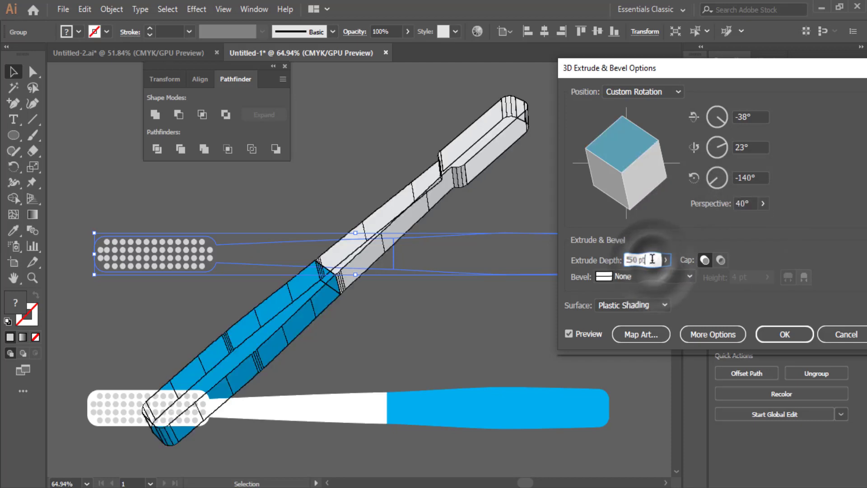
{"action": "left_click_drag", "start_coordinate": [654, 259], "coordinate": [559, 256]}
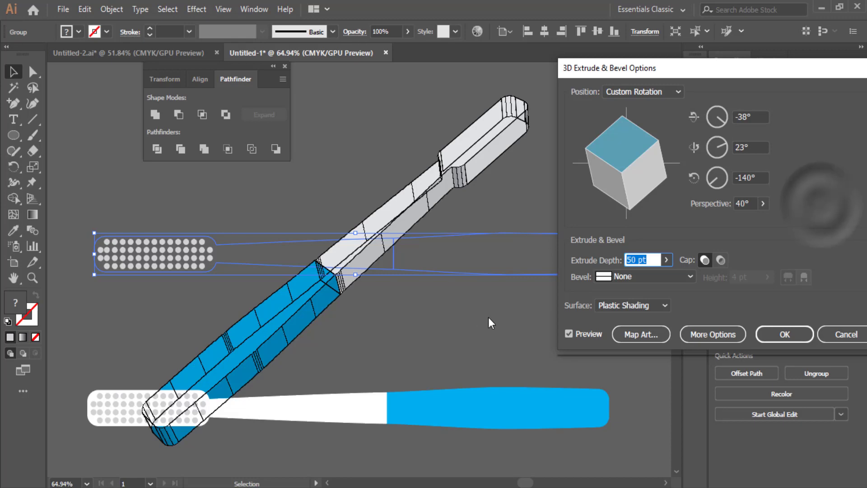
{"action": "left_click", "coordinate": [667, 261]}
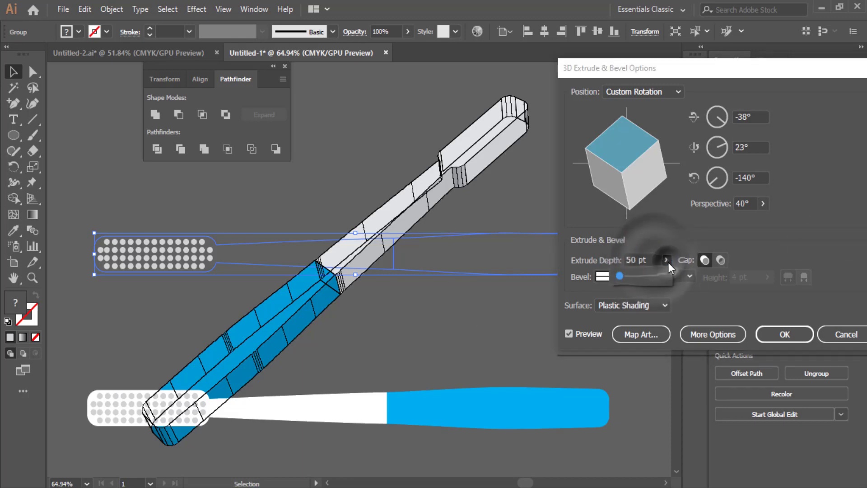
{"action": "left_click_drag", "start_coordinate": [620, 276], "coordinate": [616, 275]}
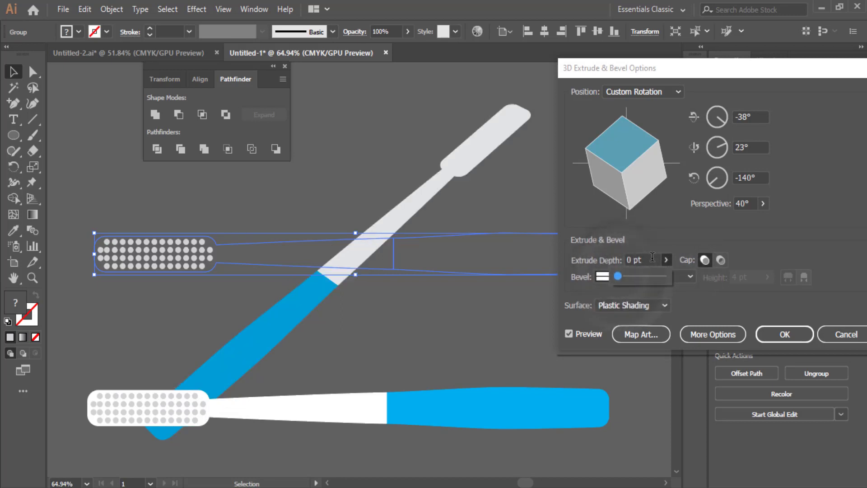
{"action": "type", "text": "45"}
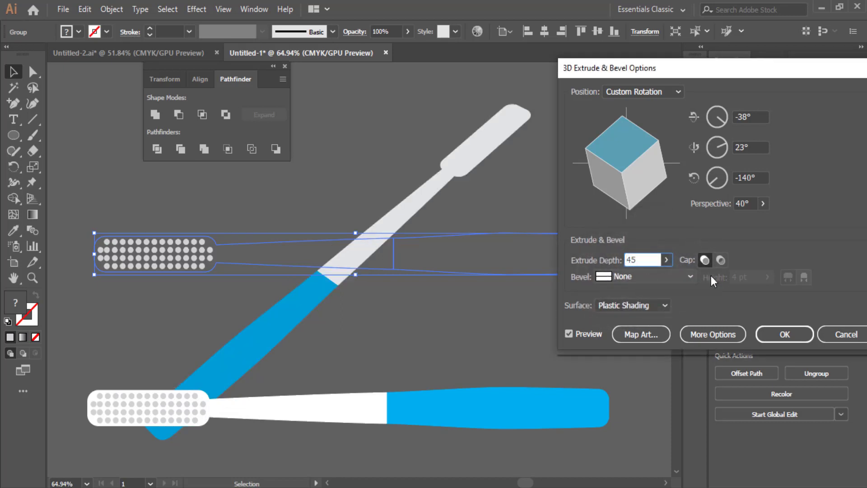
{"action": "left_click", "coordinate": [670, 276]}
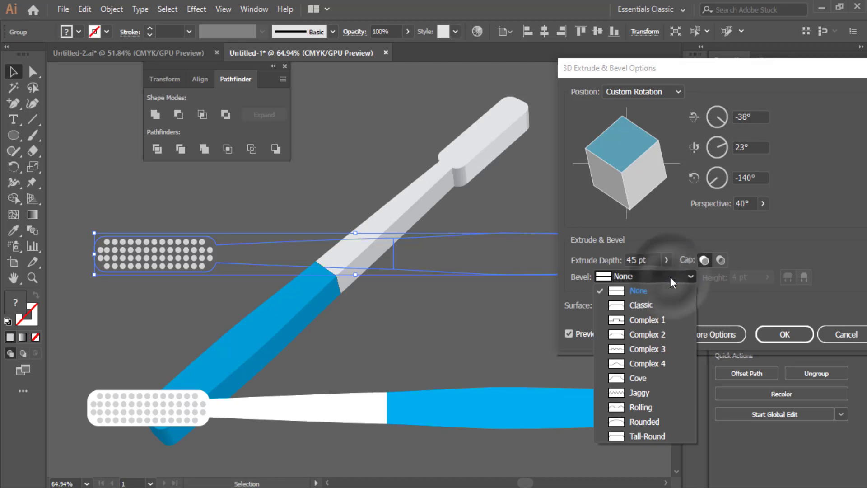
{"action": "left_click", "coordinate": [662, 333]}
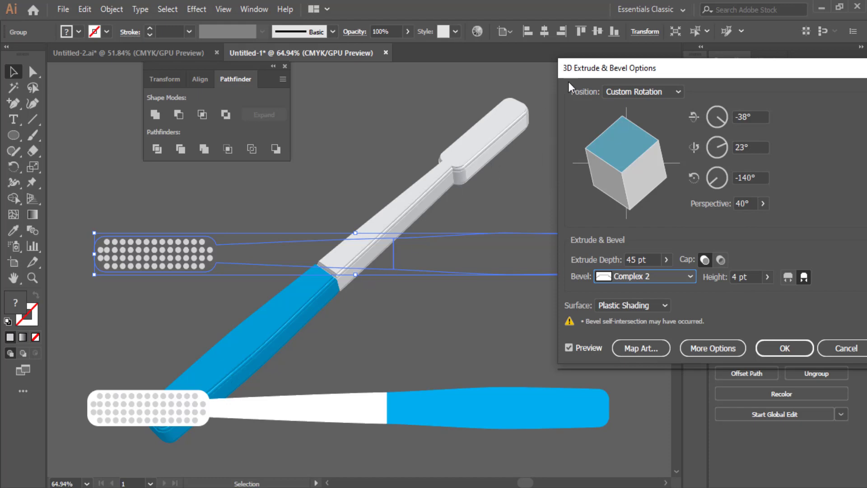
Set the perspective to 0° and the extrude depth to 46 pt, and apply the 3D effect.
{"action": "left_click_drag", "start_coordinate": [699, 68], "coordinate": [647, 52]}
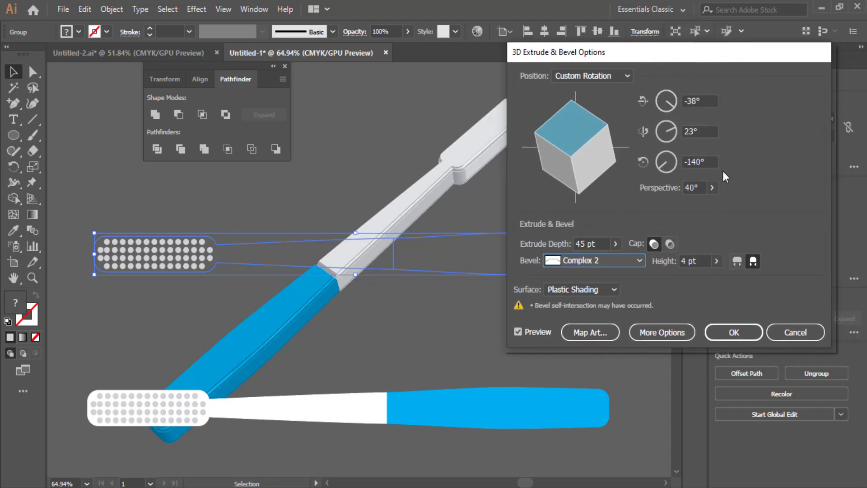
{"action": "double_click", "coordinate": [701, 184]}
{"action": "type", "text": "0"}
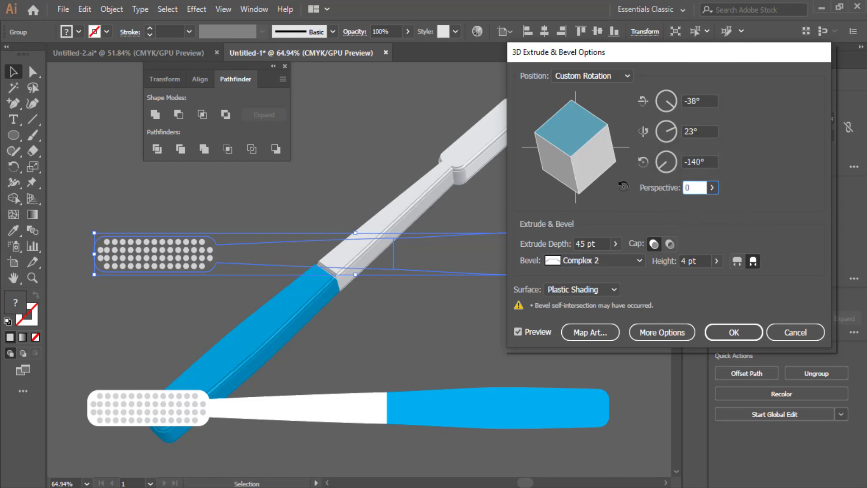
{"action": "left_click", "coordinate": [603, 244]}
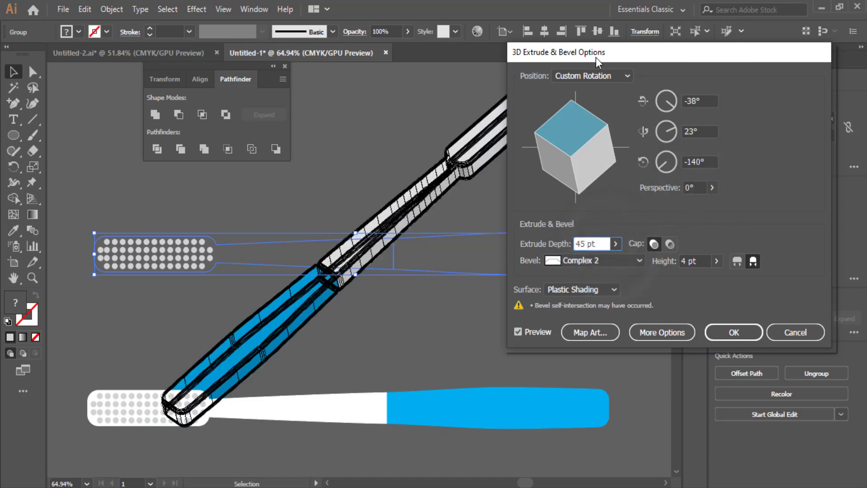
{"action": "left_click_drag", "start_coordinate": [599, 62], "coordinate": [659, 80]}
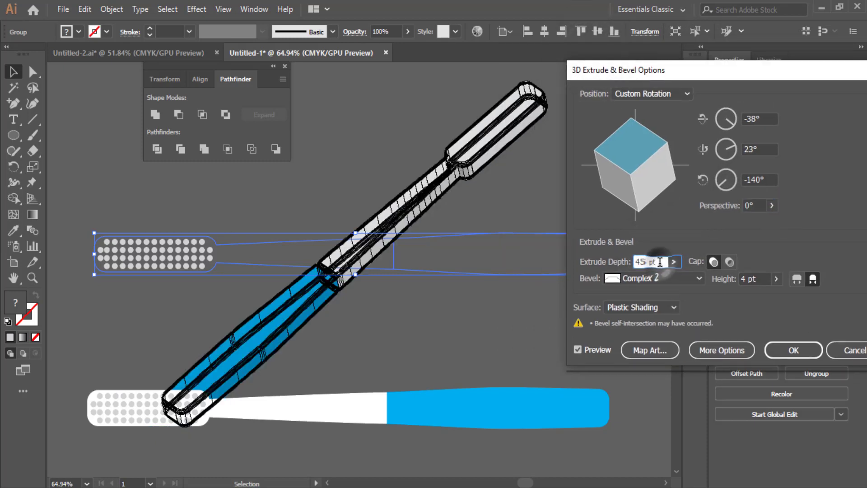
{"action": "key", "text": "Up"}
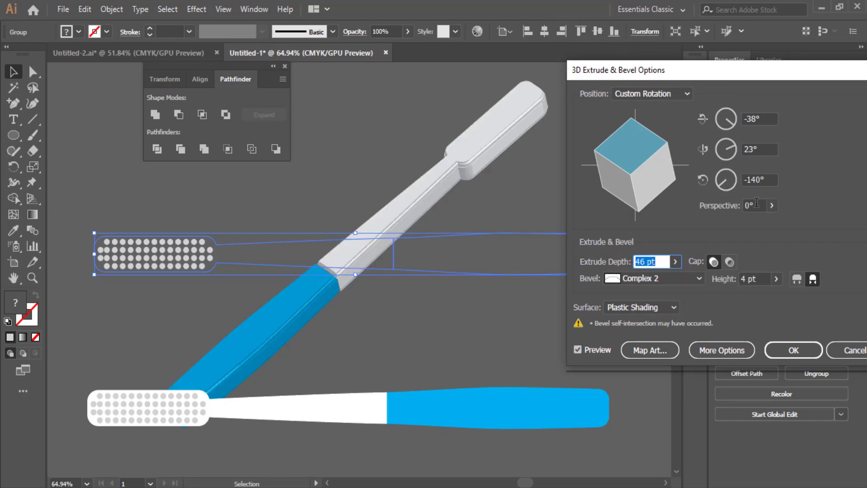
{"action": "left_click_drag", "start_coordinate": [776, 69], "coordinate": [644, 66]}
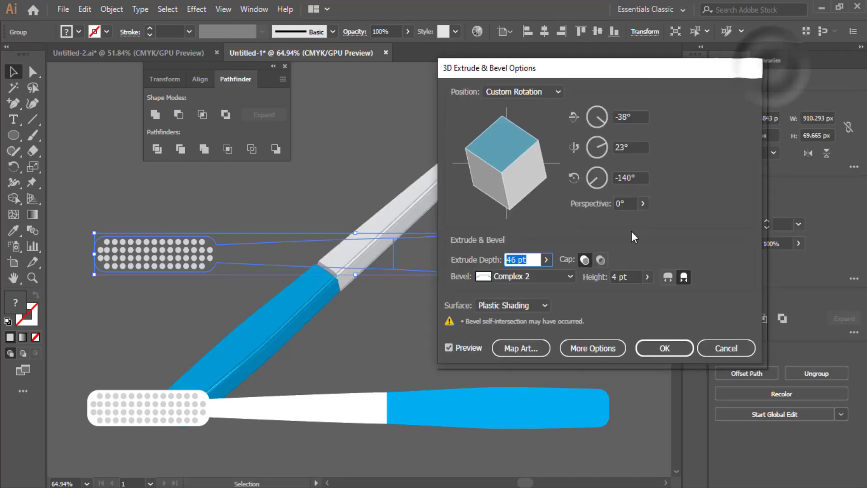
{"action": "left_click", "coordinate": [661, 351]}
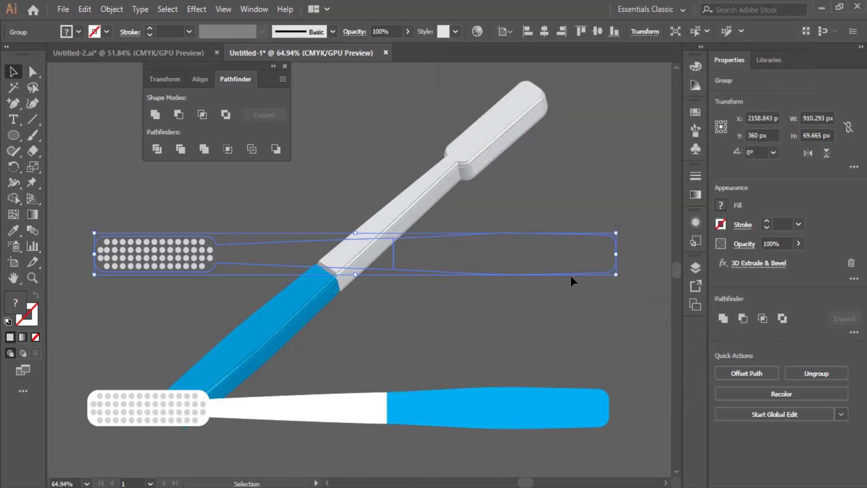
Move the upper bristle-dot group just below the 3D toothbrush's head, collapse the Pathfinder panel and deselect the dots.
{"action": "left_click", "coordinate": [103, 197]}
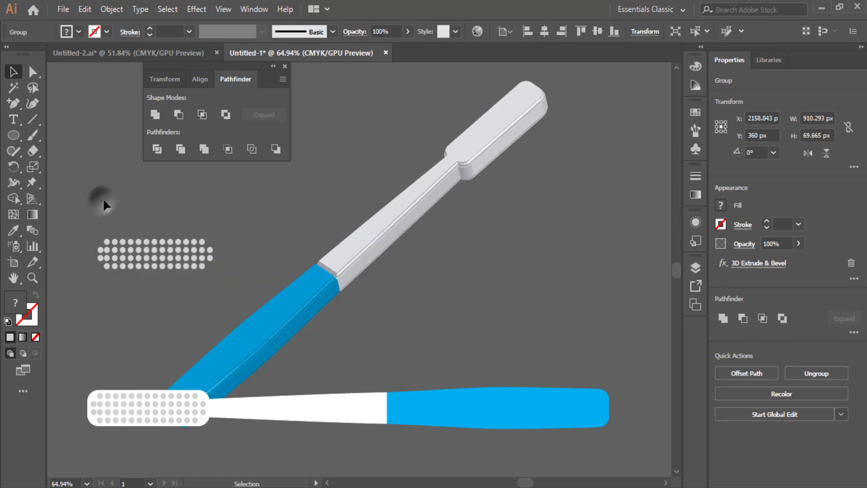
{"action": "left_click", "coordinate": [137, 255]}
{"action": "left_click_drag", "start_coordinate": [137, 256], "coordinate": [550, 166]}
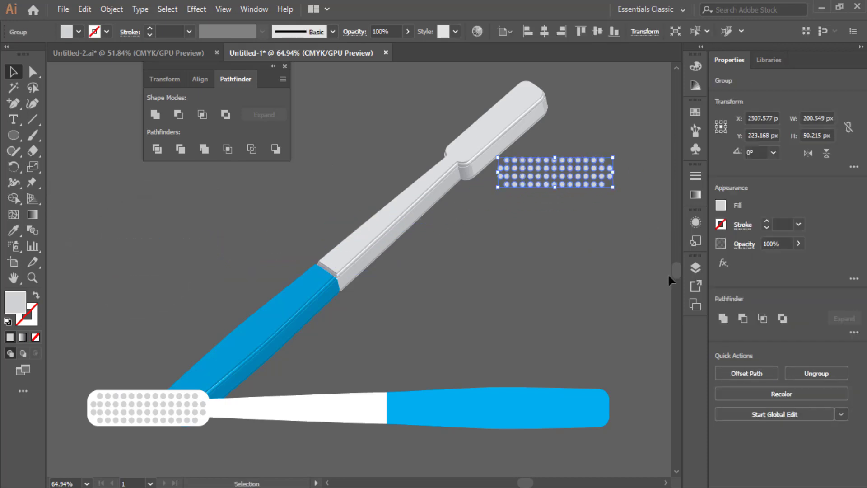
{"action": "left_click_drag", "start_coordinate": [561, 252], "coordinate": [329, 122]}
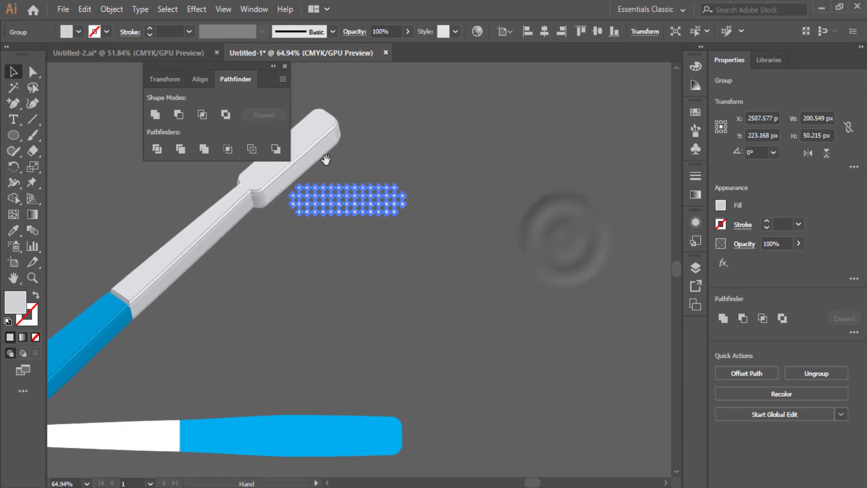
{"action": "left_click", "coordinate": [273, 66]}
{"action": "left_click", "coordinate": [539, 213]}
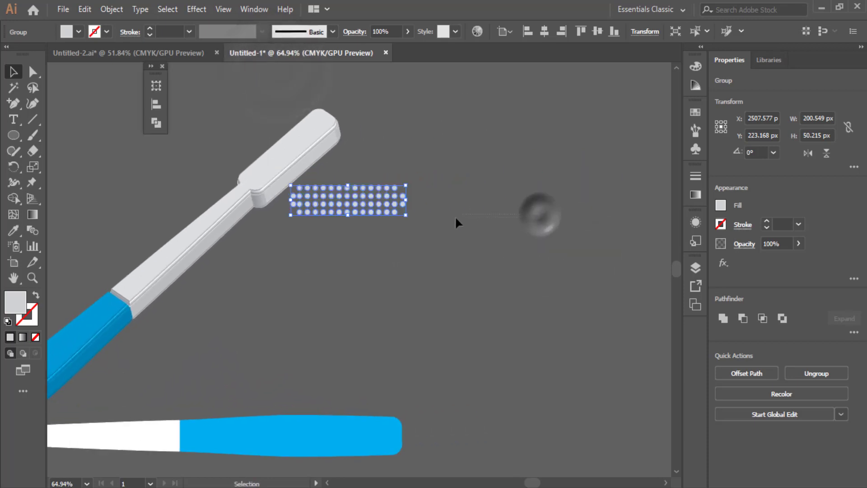
{"action": "left_click_drag", "start_coordinate": [497, 212], "coordinate": [410, 217]}
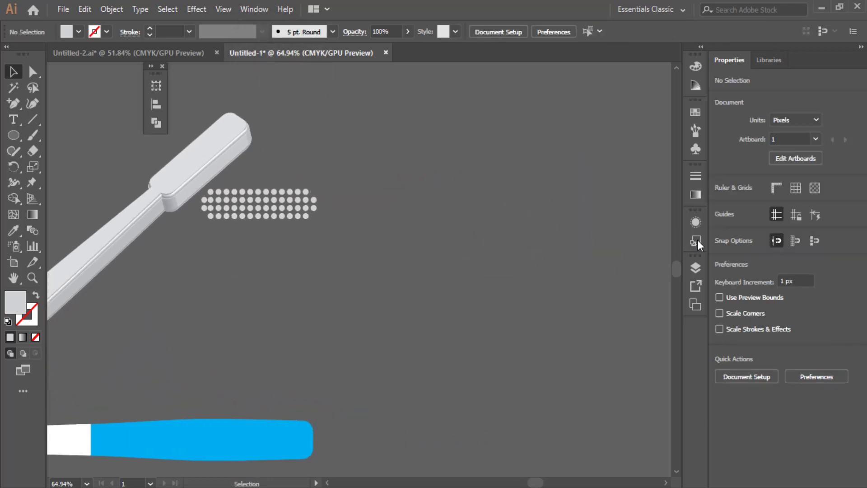
Show the layer list and toggle the visibility of the flat toothbrush's grip and head-and-neck paths to identify them.
{"action": "left_click", "coordinate": [694, 267]}
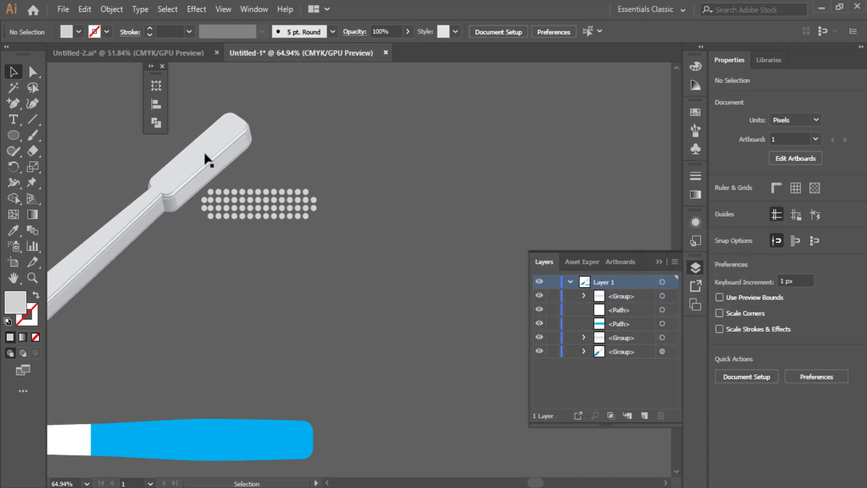
{"action": "left_click", "coordinate": [540, 323]}
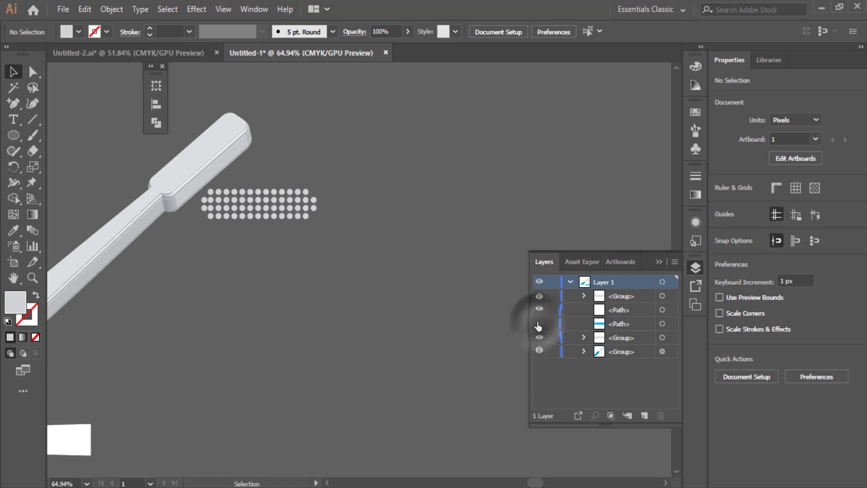
{"action": "left_click", "coordinate": [540, 323]}
{"action": "left_click", "coordinate": [540, 310]}
{"action": "left_click", "coordinate": [539, 309]}
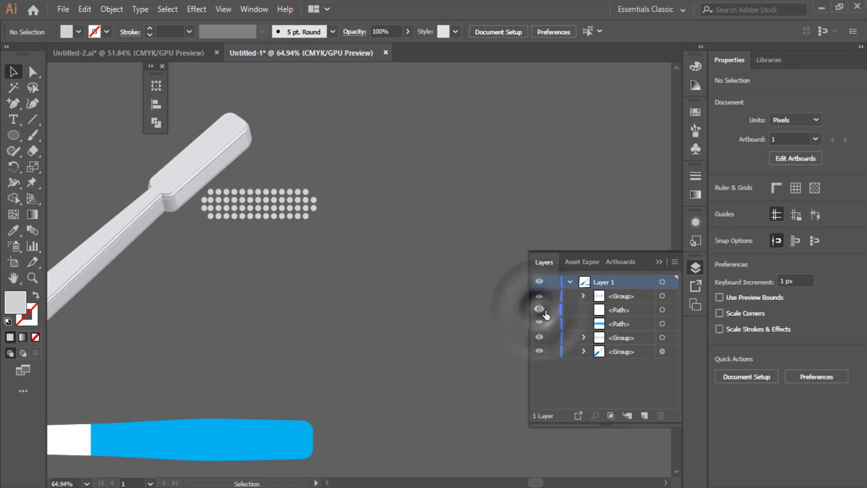
Toggle the visibility of the loose bristle-dot group and the 3D toothbrush group to identify them.
{"action": "left_click", "coordinate": [540, 337]}
{"action": "left_click", "coordinate": [540, 338]}
{"action": "left_click", "coordinate": [540, 337]}
{"action": "left_click", "coordinate": [539, 338]}
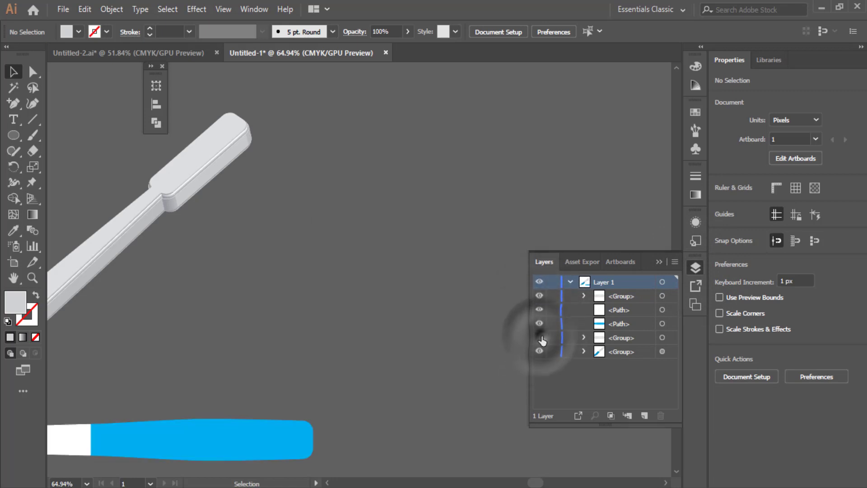
{"action": "left_click", "coordinate": [539, 339]}
{"action": "left_click", "coordinate": [540, 352]}
{"action": "left_click", "coordinate": [540, 352]}
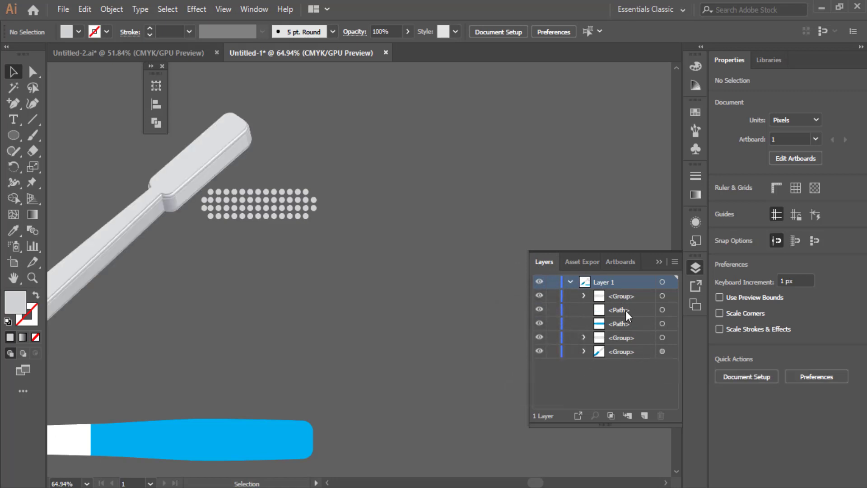
Transfer the 3D toothbrush group's appearance to the loose bristle-dot group beside the head.
{"action": "left_click", "coordinate": [536, 337]}
{"action": "left_click", "coordinate": [536, 338]}
{"action": "left_click_drag", "start_coordinate": [663, 352], "coordinate": [665, 342]}
{"action": "left_click_drag", "start_coordinate": [262, 220], "coordinate": [300, 202]}
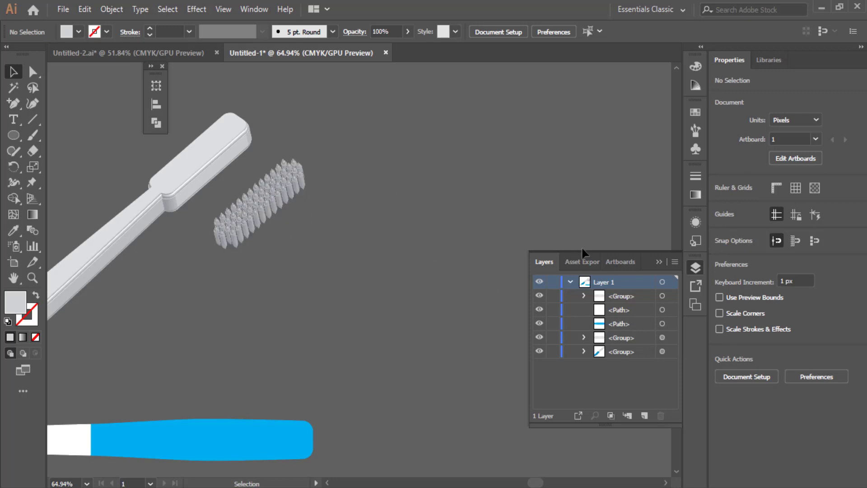
Edit the bristle group's 3D Extrude & Bevel effect, setting the bevel to None and the extrude depth to 65 pt.
{"action": "left_click", "coordinate": [256, 9]}
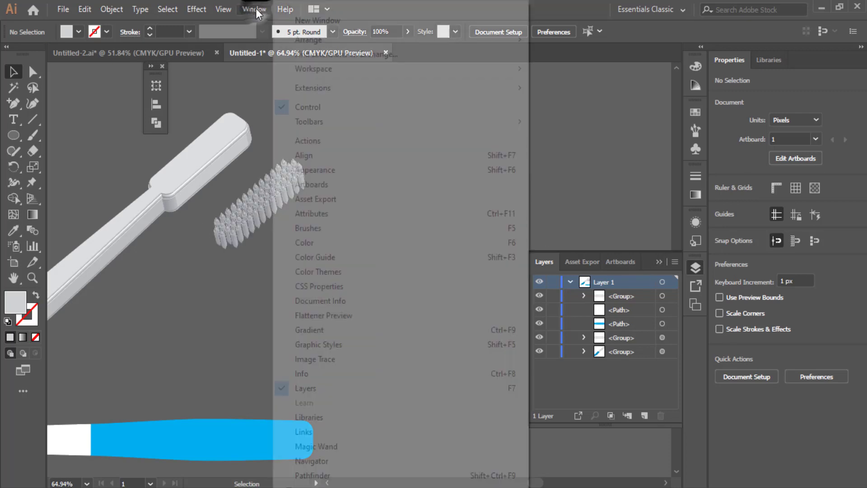
{"action": "left_click", "coordinate": [333, 172]}
{"action": "scroll", "coordinate": [675, 266], "scroll_direction": "down", "scroll_amount": 2}
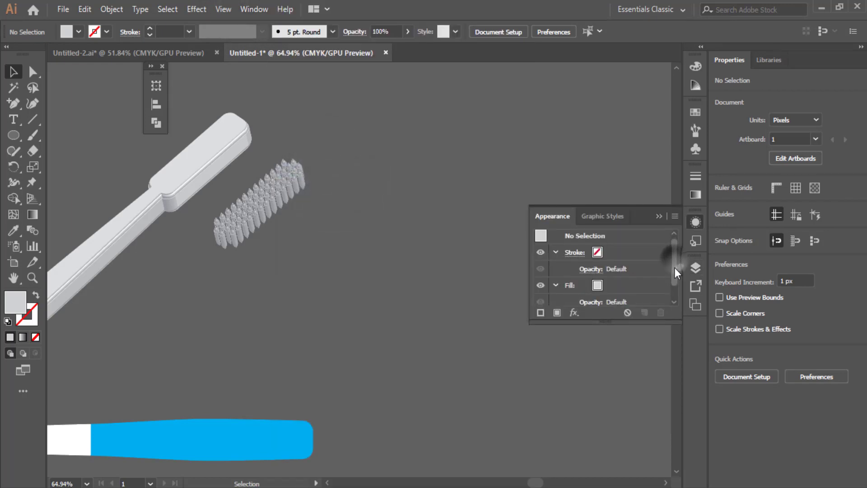
{"action": "left_click", "coordinate": [258, 199]}
{"action": "left_click", "coordinate": [585, 271]}
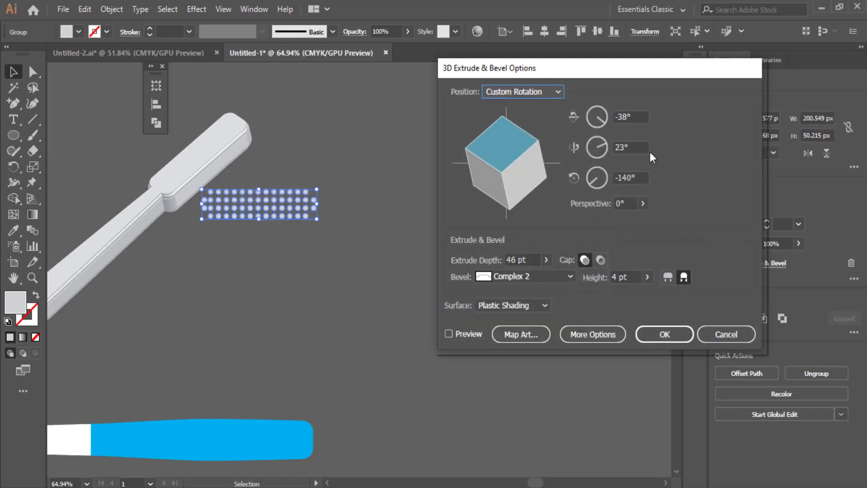
{"action": "left_click", "coordinate": [538, 279]}
{"action": "left_click", "coordinate": [530, 289]}
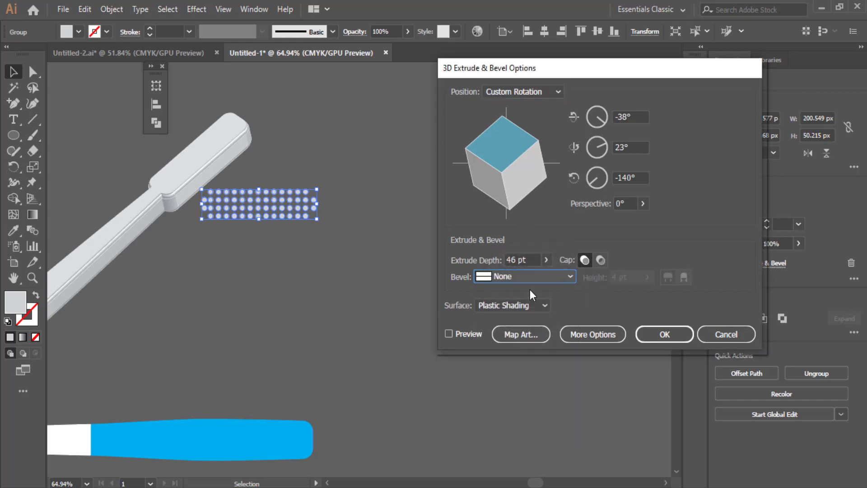
{"action": "left_click_drag", "start_coordinate": [536, 260], "coordinate": [459, 254]}
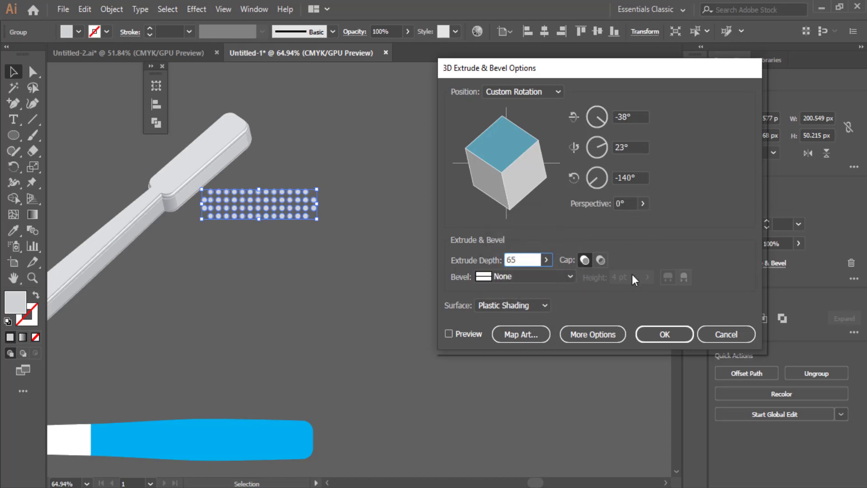
{"action": "left_click", "coordinate": [452, 335]}
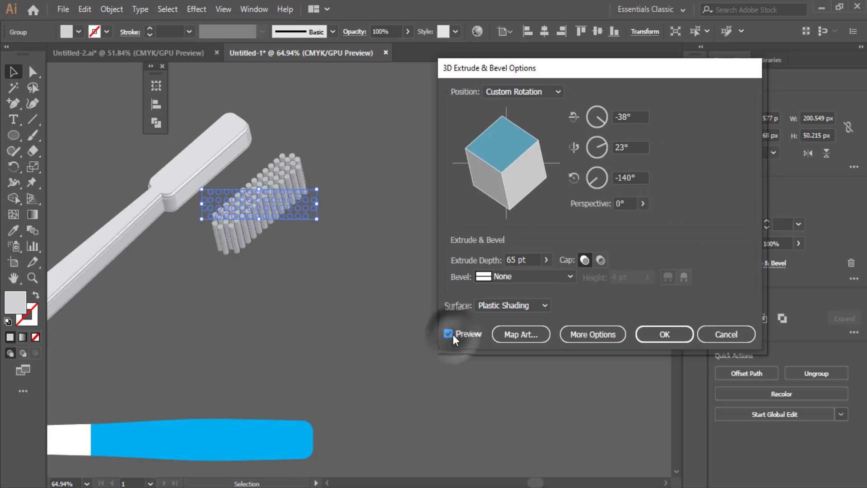
{"action": "left_click", "coordinate": [663, 334]}
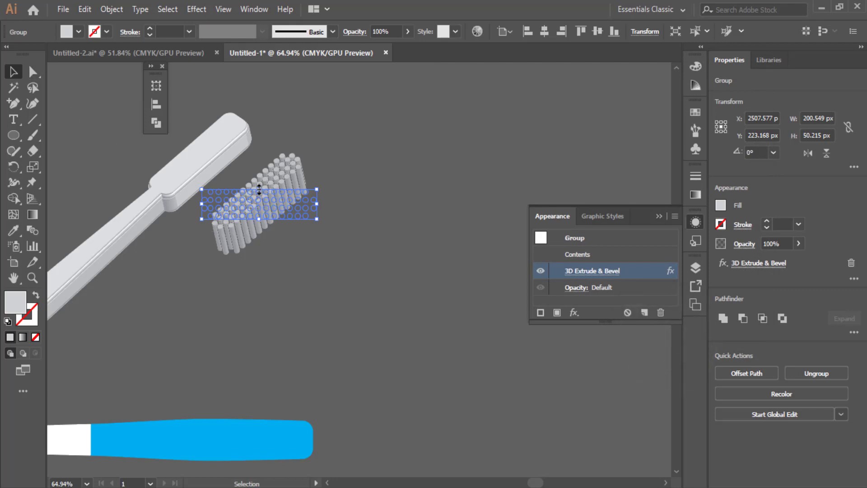
Move the 3D bristle group onto the top face of the toothbrush head.
{"action": "left_click_drag", "start_coordinate": [258, 190], "coordinate": [259, 192]}
{"action": "left_click", "coordinate": [32, 277]}
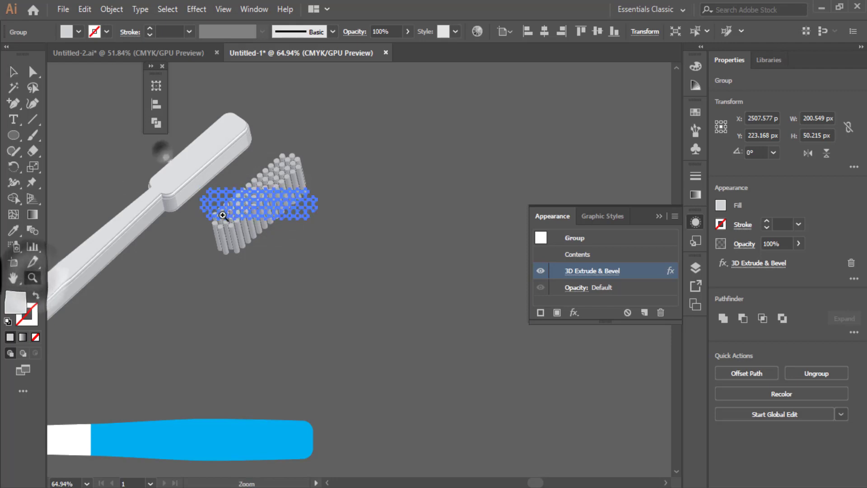
{"action": "left_click_drag", "start_coordinate": [160, 153], "coordinate": [306, 231]}
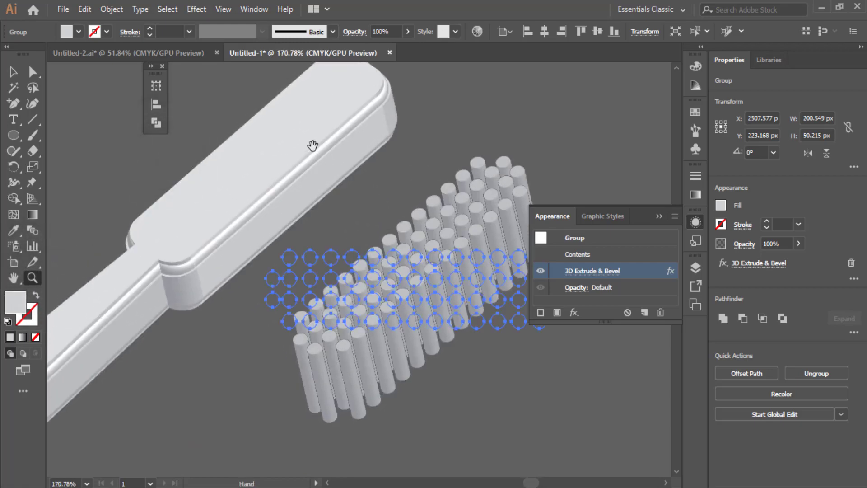
{"action": "left_click_drag", "start_coordinate": [313, 145], "coordinate": [308, 219]}
{"action": "left_click", "coordinate": [13, 73]}
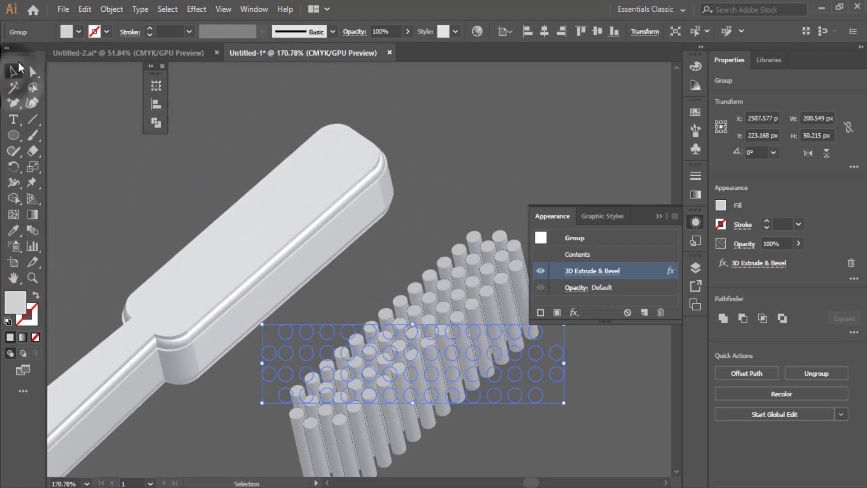
{"action": "mouse_move", "coordinate": [423, 357]}
{"action": "left_mouse_down"}
{"action": "mouse_move", "coordinate": [285, 216]}
{"action": "mouse_move", "coordinate": [252, 203]}
{"action": "left_mouse_up"}
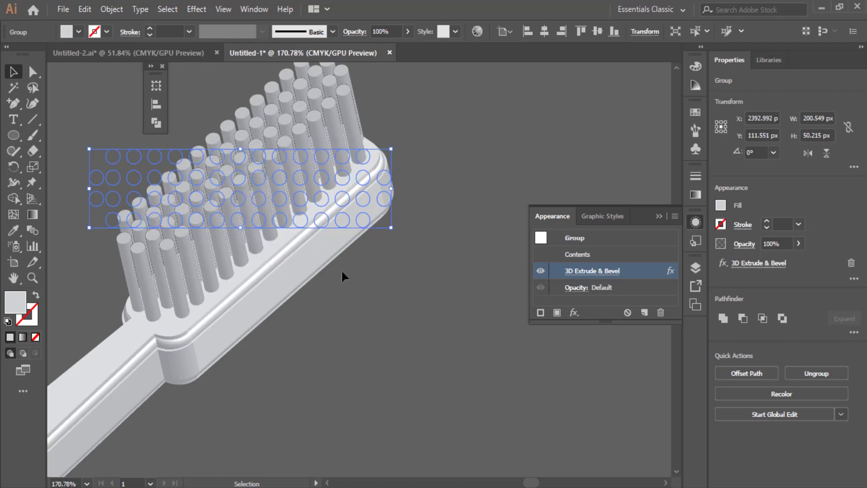
Nudge the bristle group about 3 px right and 2 px down on the toothbrush head.
{"action": "key", "text": "Right"}
{"action": "key", "text": "Right"}
{"action": "key", "text": "Right"}
{"action": "key", "text": "Right"}
{"action": "key", "text": "Down"}
{"action": "key", "text": "Down"}
{"action": "key", "text": "Down"}
{"action": "key", "text": "Down"}
{"action": "key", "text": "Down"}
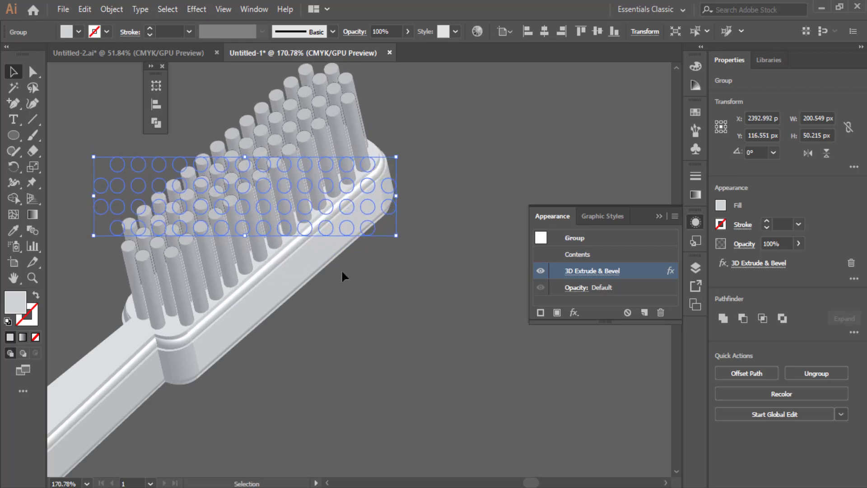
{"action": "key", "text": "Left"}
{"action": "key", "text": "Up"}
{"action": "key", "text": "Up"}
{"action": "key", "text": "Up"}
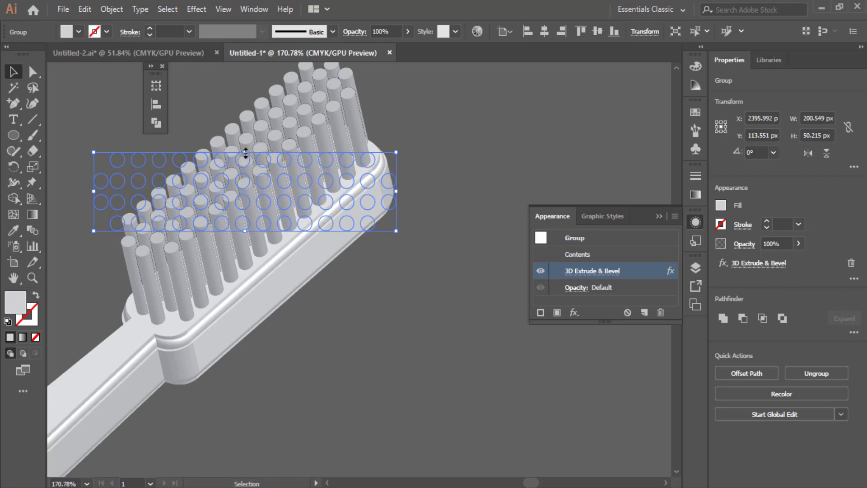
Scale the bristle group down to about 183 × 46 px and nudge it about 2 px down on the head.
{"action": "left_click_drag", "start_coordinate": [246, 154], "coordinate": [250, 157]}
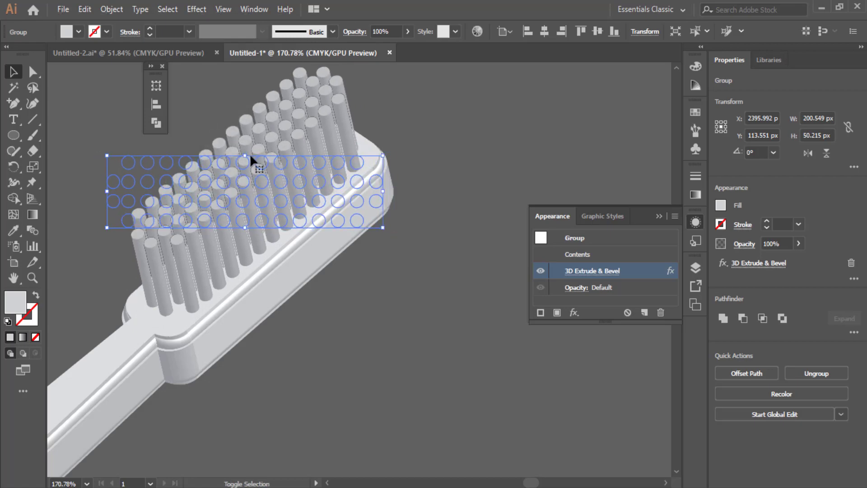
{"action": "key", "text": "Down"}
{"action": "key", "text": "Down"}
{"action": "key", "text": "Down"}
{"action": "key", "text": "Down"}
{"action": "key", "text": "Down"}
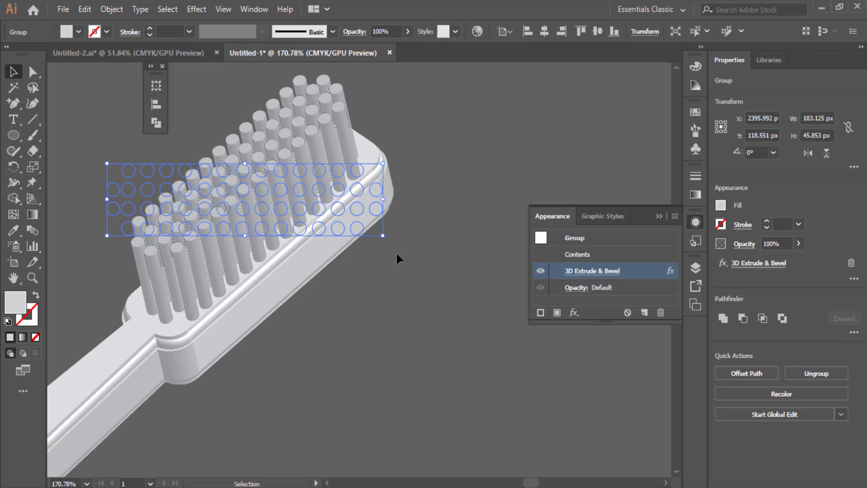
{"action": "key", "text": "Up"}
{"action": "key", "text": "Up"}
{"action": "key", "text": "Up"}
{"action": "key", "text": "Up"}
{"action": "key", "text": "Up"}
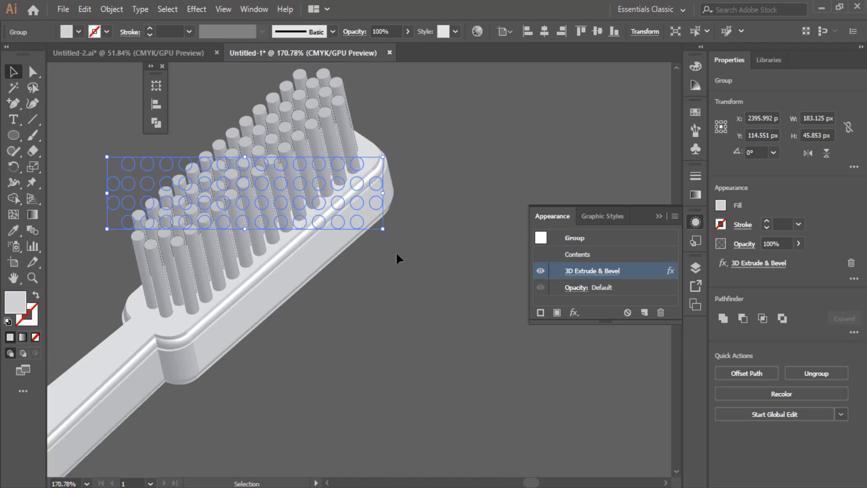
{"action": "key", "text": "Down"}
{"action": "key", "text": "Down"}
{"action": "key", "text": "Down"}
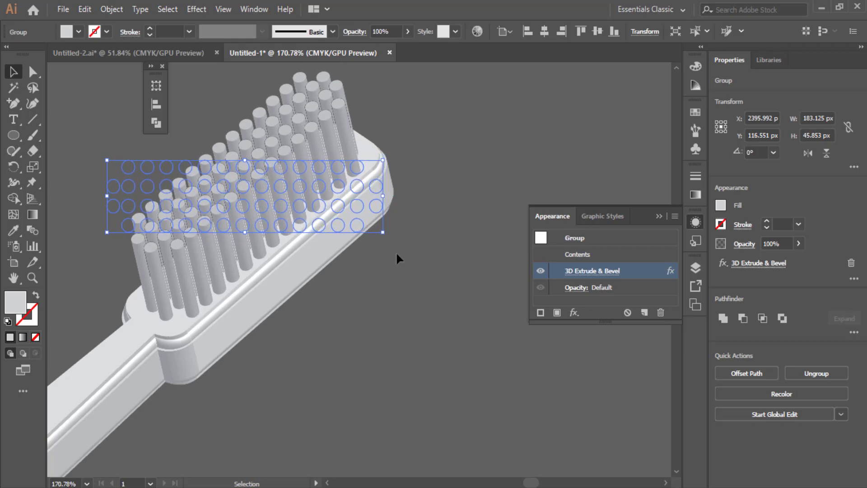
{"action": "key", "text": "Up"}
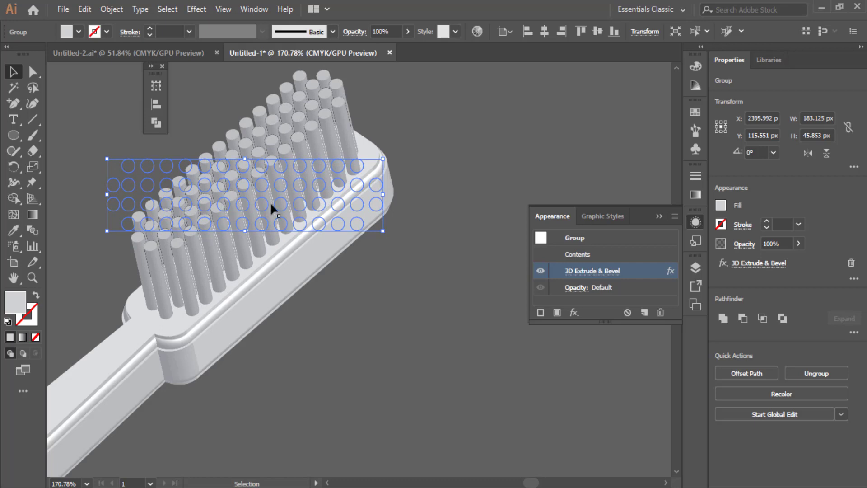
Collapse the Appearance panel and deselect the bristles.
{"action": "left_click", "coordinate": [36, 278]}
{"action": "left_click", "coordinate": [280, 411], "text": "alt"}
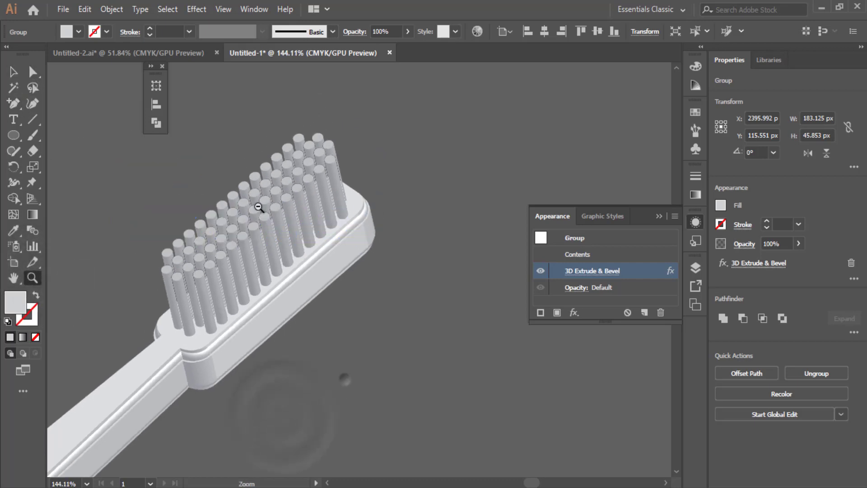
{"action": "left_click", "coordinate": [345, 379], "text": "alt"}
{"action": "left_click", "coordinate": [349, 379], "text": "alt"}
{"action": "left_click", "coordinate": [356, 389], "text": "alt"}
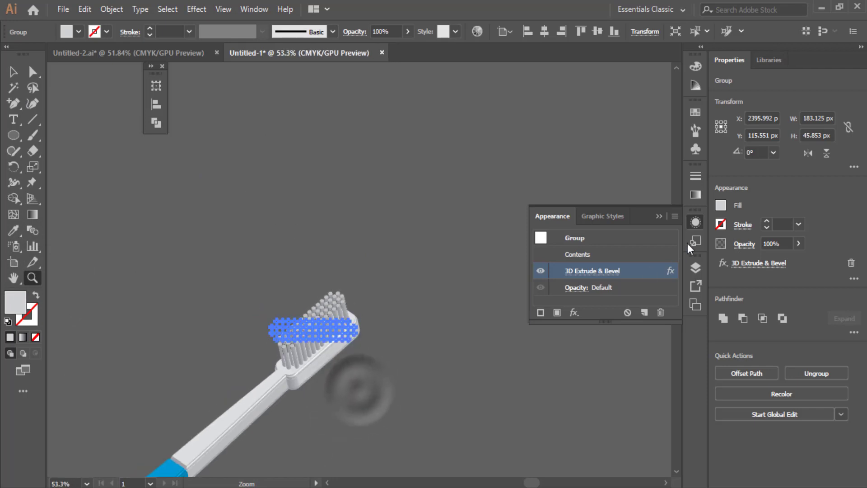
{"action": "left_click", "coordinate": [659, 216]}
{"action": "left_click_drag", "start_coordinate": [677, 263], "coordinate": [677, 269]}
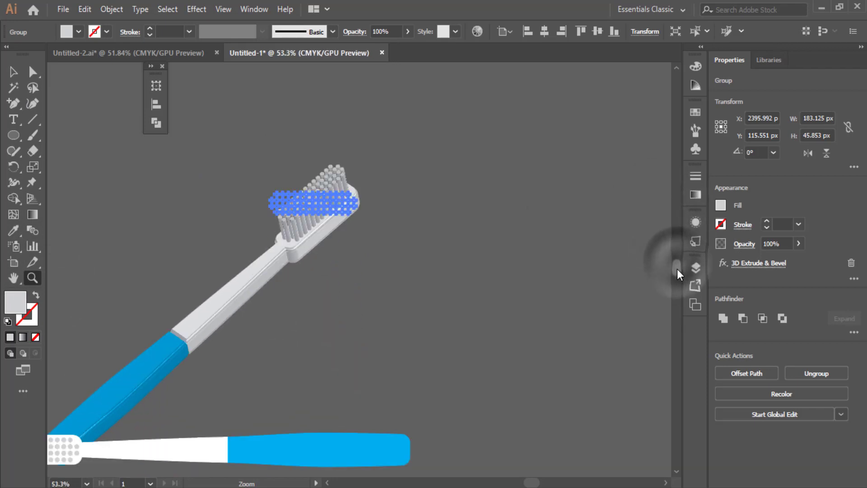
{"action": "left_click", "coordinate": [13, 71]}
{"action": "left_click", "coordinate": [482, 235]}
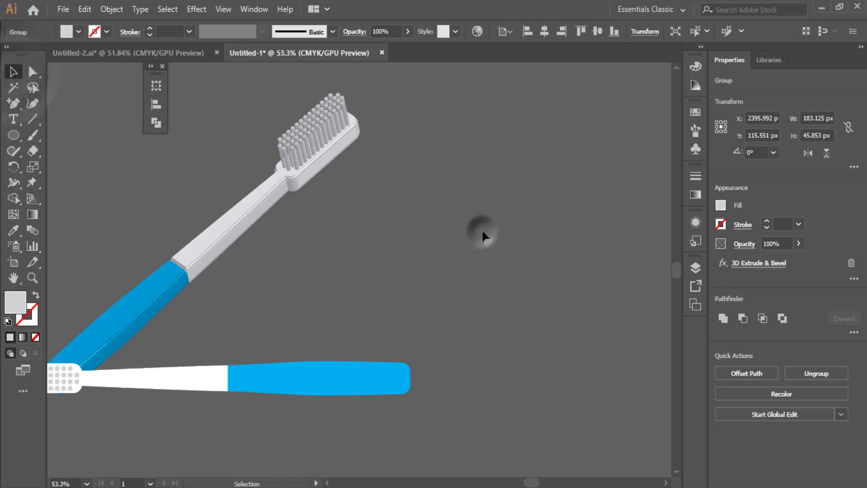
Move the 3D toothbrush together with its bristles onto the middle of the white artboard and deselect it.
{"action": "left_click_drag", "start_coordinate": [226, 94], "coordinate": [523, 286]}
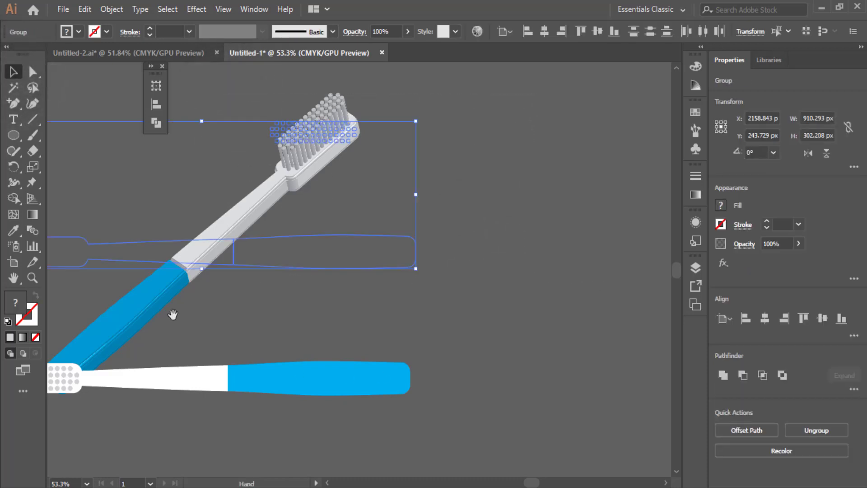
{"action": "left_click_drag", "start_coordinate": [173, 314], "coordinate": [572, 296]}
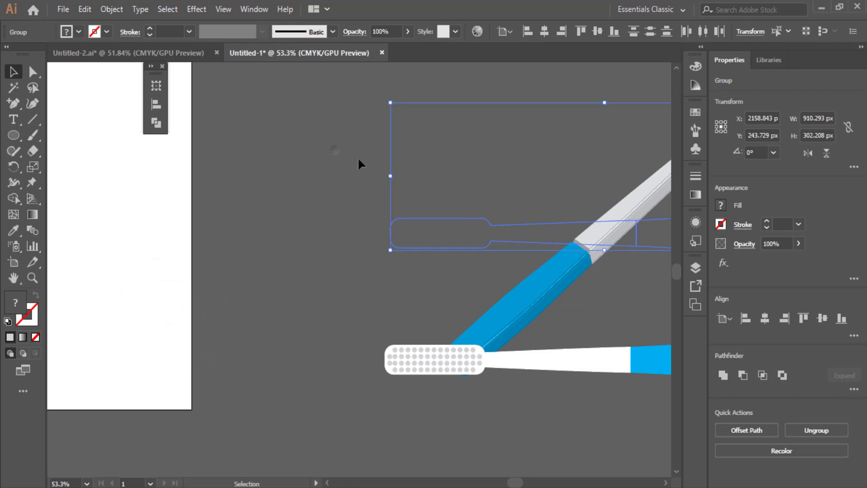
{"action": "left_click_drag", "start_coordinate": [359, 161], "coordinate": [328, 158]}
{"action": "left_click_drag", "start_coordinate": [591, 286], "coordinate": [551, 287]}
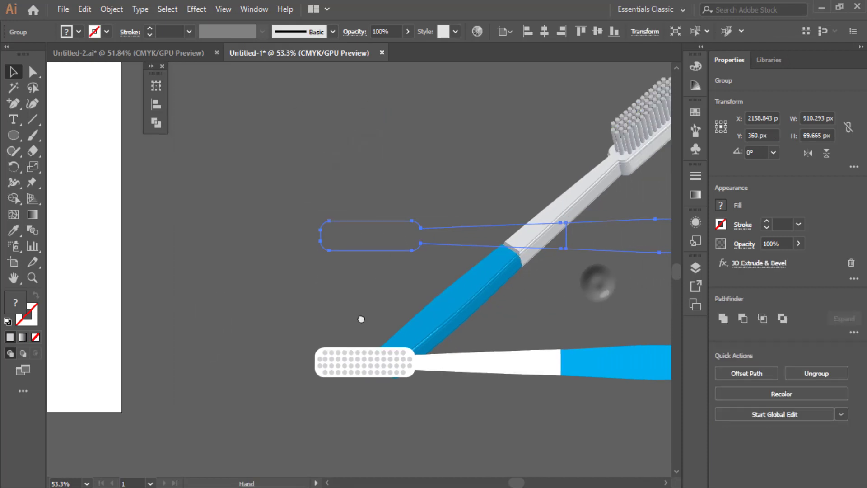
{"action": "left_click_drag", "start_coordinate": [361, 319], "coordinate": [328, 322]}
{"action": "left_click_drag", "start_coordinate": [93, 78], "coordinate": [603, 342]}
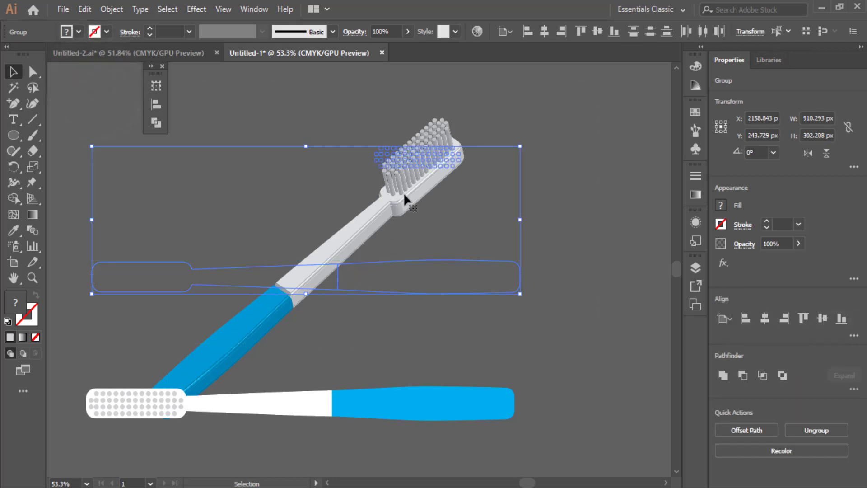
{"action": "left_click_drag", "start_coordinate": [414, 199], "coordinate": [49, 199]}
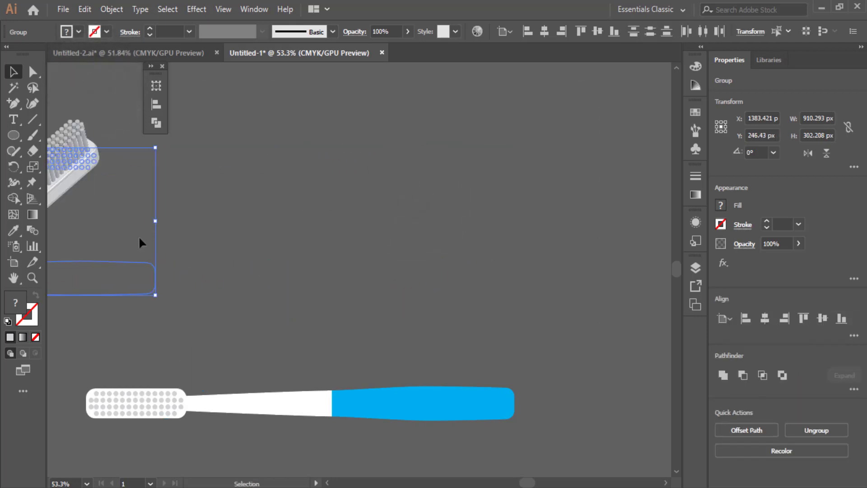
{"action": "left_click_drag", "start_coordinate": [164, 229], "coordinate": [734, 240]}
{"action": "left_click_drag", "start_coordinate": [557, 249], "coordinate": [245, 256]}
{"action": "key", "text": "space"}
{"action": "left_click_drag", "start_coordinate": [266, 364], "coordinate": [440, 349]}
{"action": "left_click", "coordinate": [280, 117]}
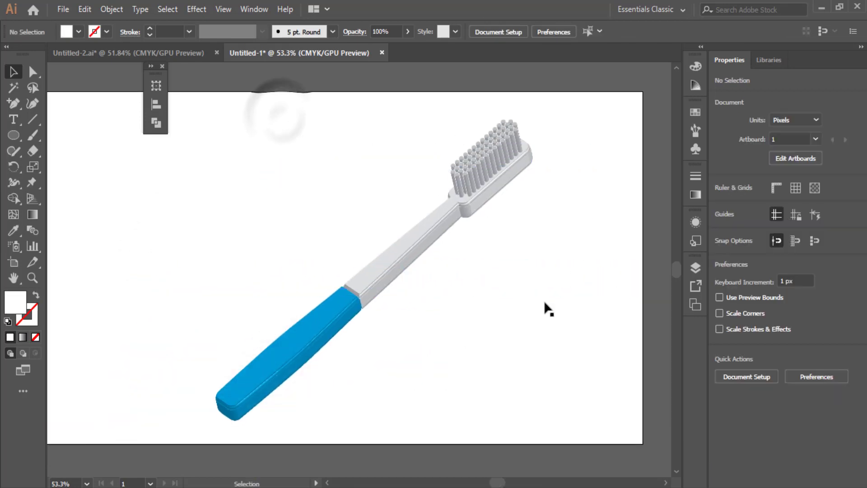
Check the finished pair of toothbrushes in Untitled-2.ai and duplicate the 3D toothbrush beside the original on the artboard.
{"action": "left_click_drag", "start_coordinate": [215, 113], "coordinate": [506, 316]}
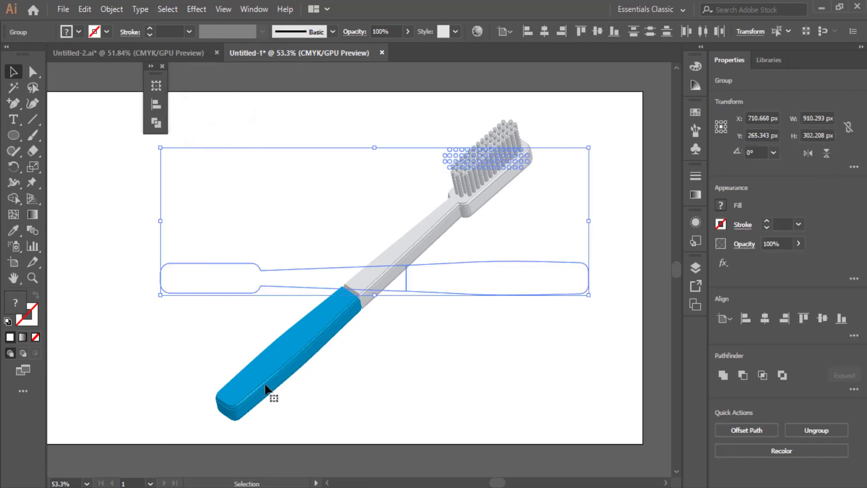
{"action": "left_click", "coordinate": [113, 54]}
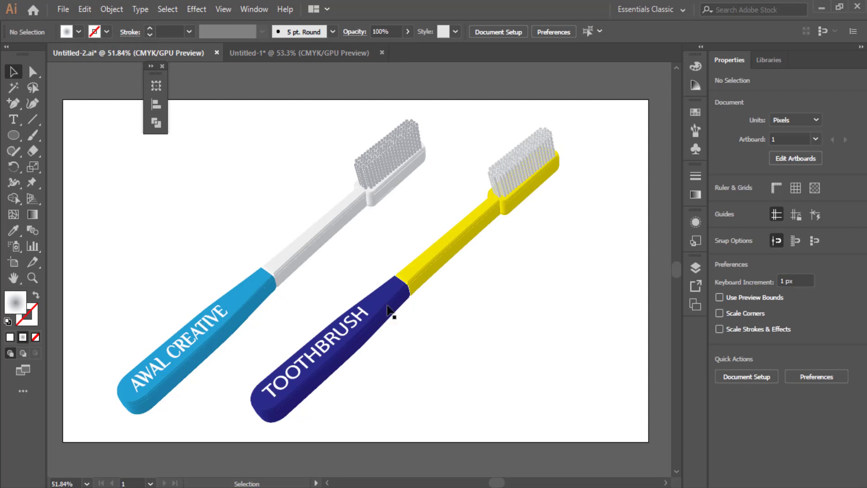
{"action": "left_click", "coordinate": [302, 53]}
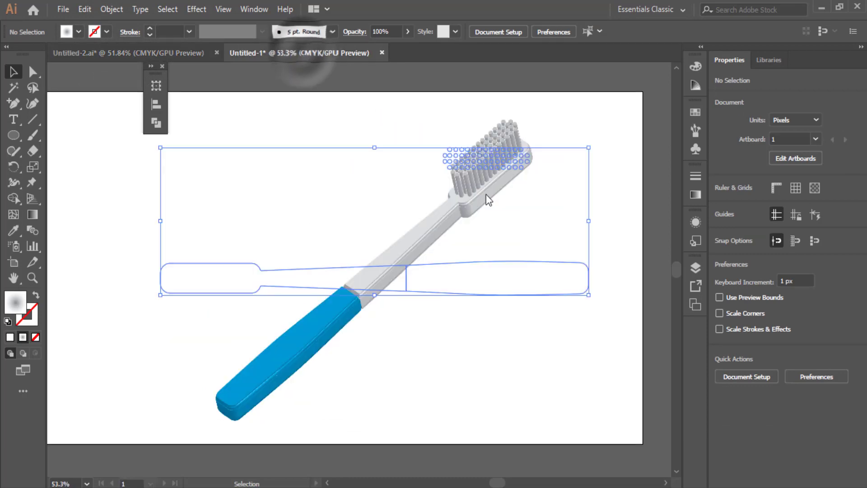
{"action": "left_click_drag", "start_coordinate": [445, 223], "coordinate": [525, 246]}
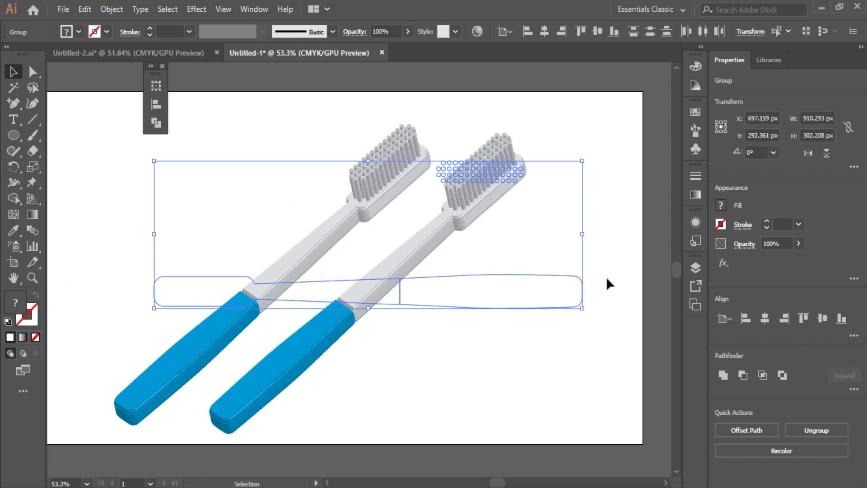
Isolate the second toothbrush's handle group and fill its grip with orange (C=0 M=50 Y=100 K=0).
{"action": "left_click", "coordinate": [408, 346]}
{"action": "left_click", "coordinate": [392, 275]}
{"action": "left_click", "coordinate": [513, 291]}
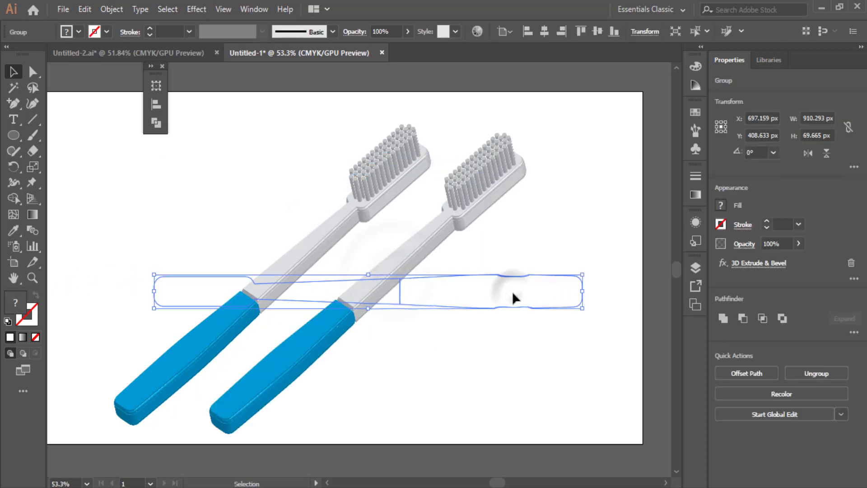
{"action": "double_click", "coordinate": [513, 291]}
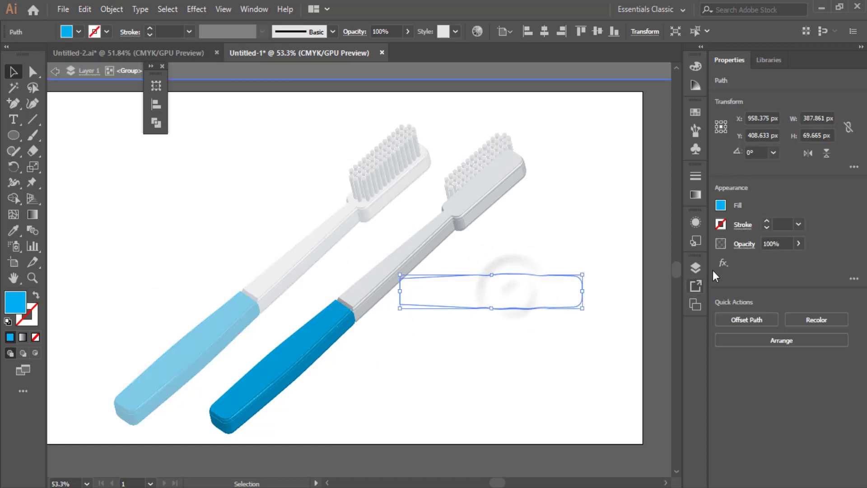
{"action": "left_click", "coordinate": [721, 205]}
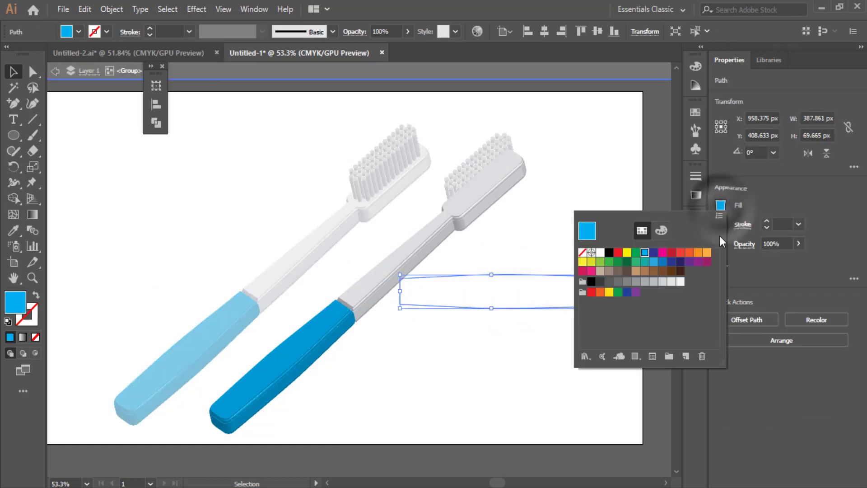
{"action": "left_click", "coordinate": [619, 254]}
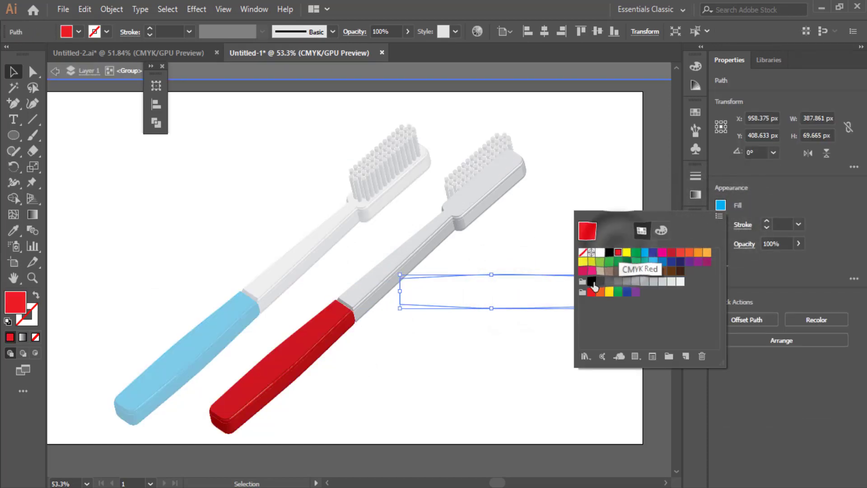
{"action": "left_click", "coordinate": [671, 253]}
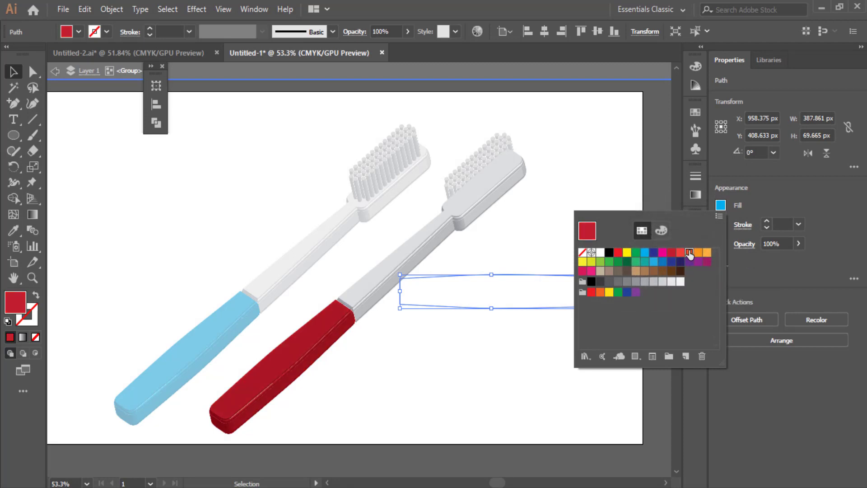
{"action": "left_click", "coordinate": [690, 252]}
{"action": "left_click", "coordinate": [699, 252]}
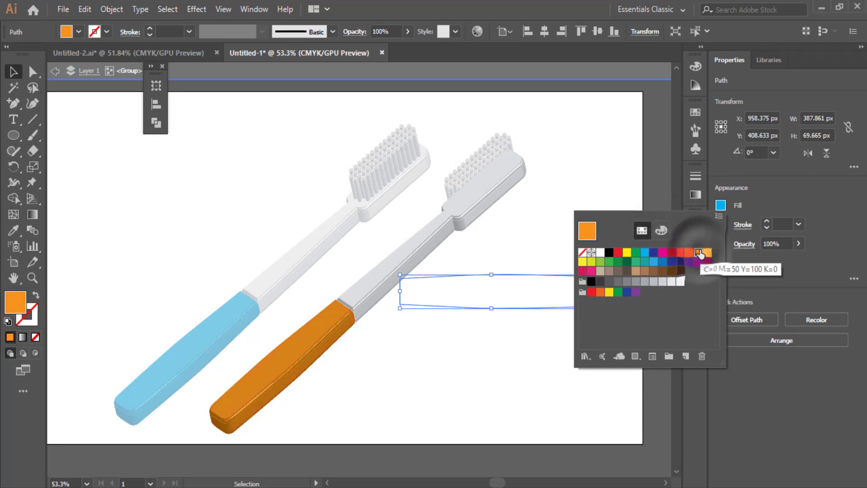
Fill the second toothbrush's head and neck with a light grey swatch, leave isolation mode and deselect.
{"action": "left_click", "coordinate": [422, 249]}
{"action": "double_click", "coordinate": [422, 249]}
{"action": "left_click", "coordinate": [302, 292]}
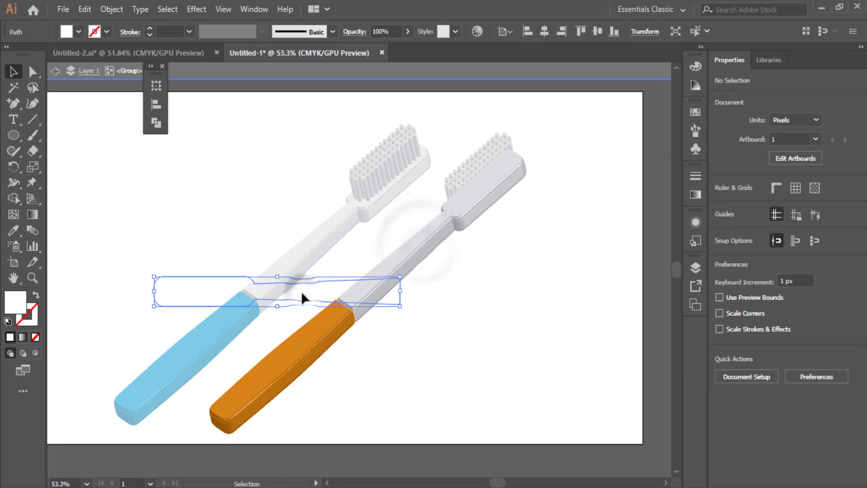
{"action": "left_click", "coordinate": [721, 205]}
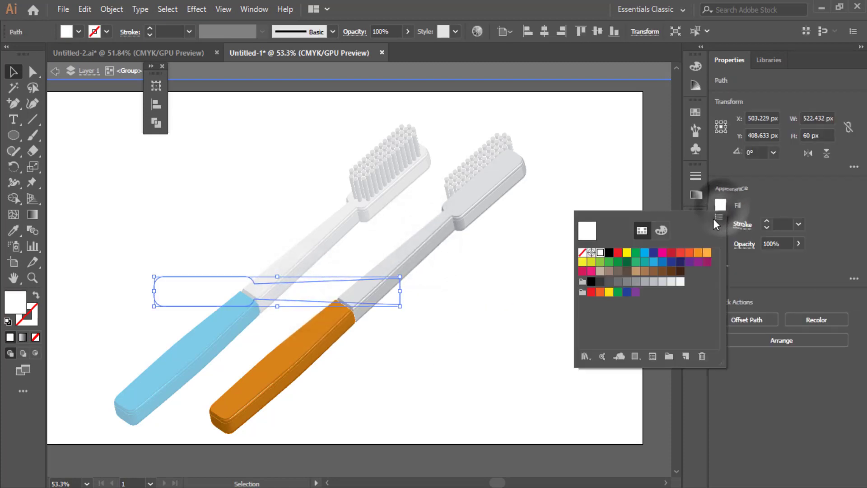
{"action": "left_click", "coordinate": [707, 253]}
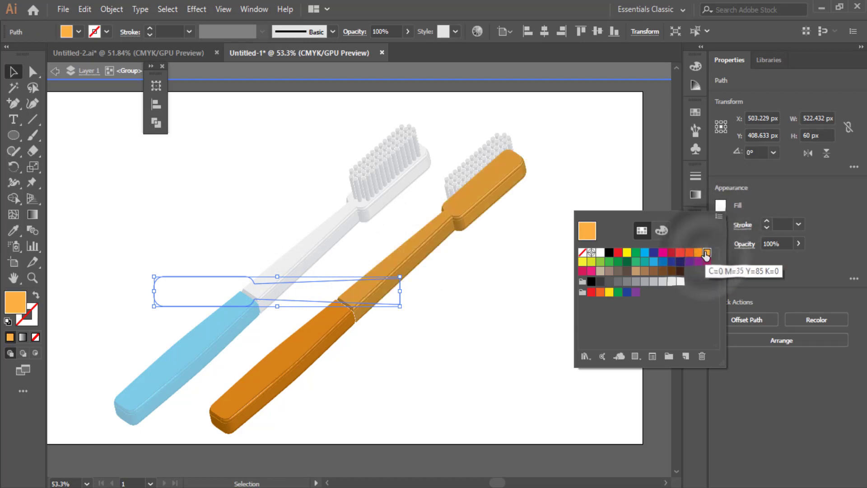
{"action": "left_click", "coordinate": [690, 252]}
{"action": "left_click", "coordinate": [689, 262]}
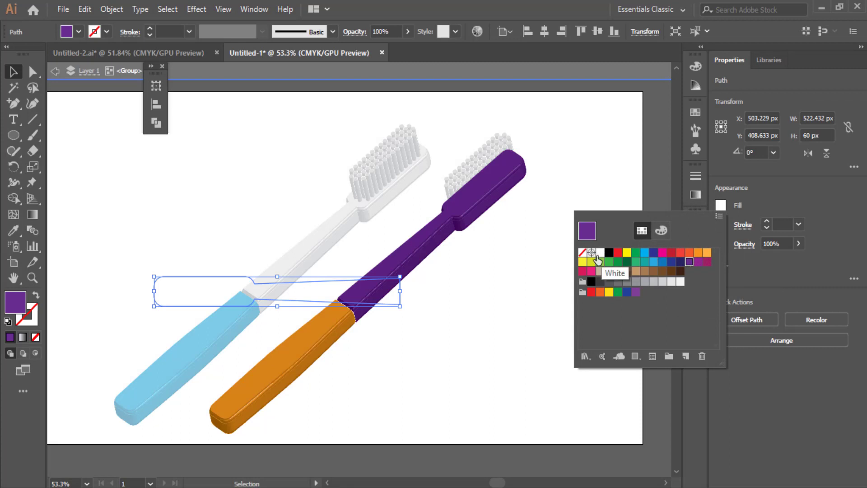
{"action": "left_click", "coordinate": [671, 282]}
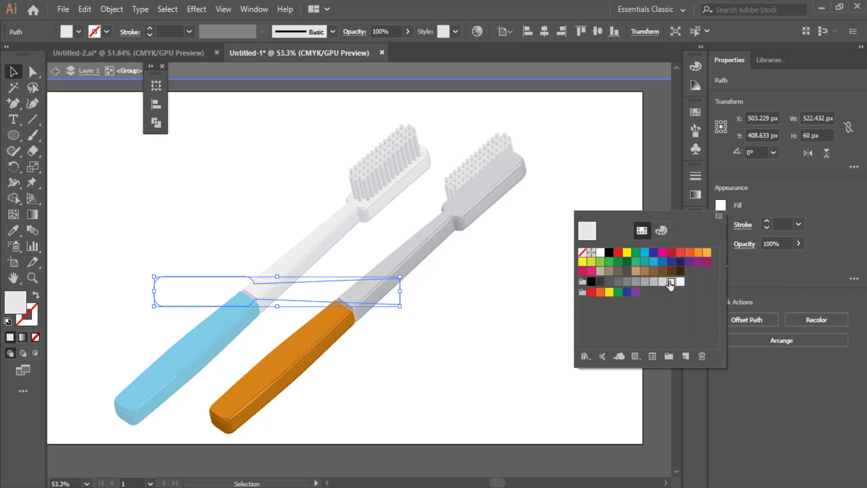
{"action": "left_click", "coordinate": [493, 326]}
{"action": "left_click", "coordinate": [533, 324]}
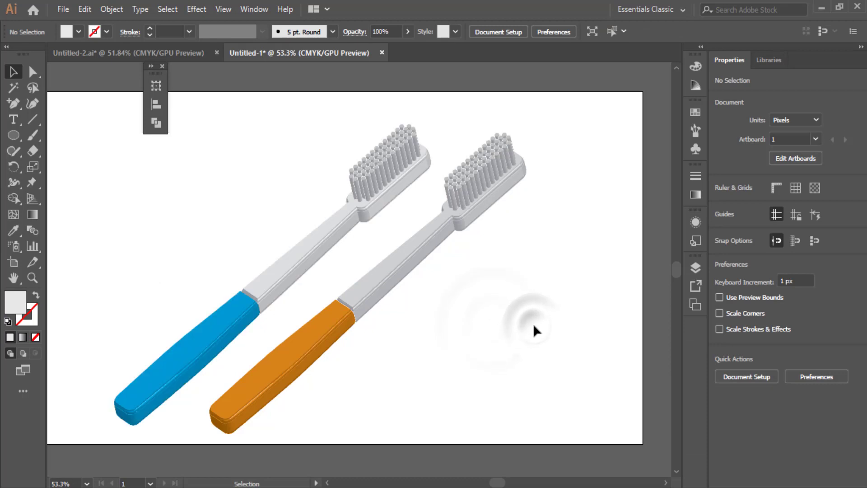
Try a magenta and an orange (C=0 M=50 Y=100 K=0) fill on the second toothbrush's bristles.
{"action": "left_click", "coordinate": [474, 170]}
{"action": "left_click", "coordinate": [720, 205]}
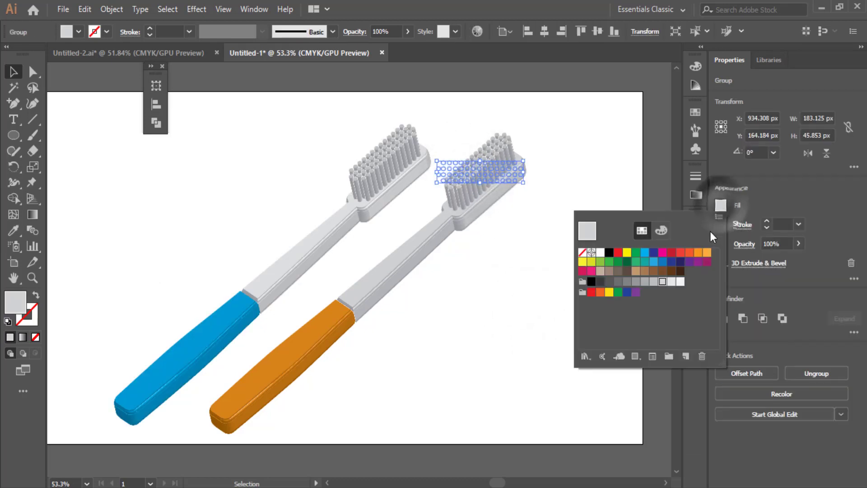
{"action": "left_click", "coordinate": [706, 262]}
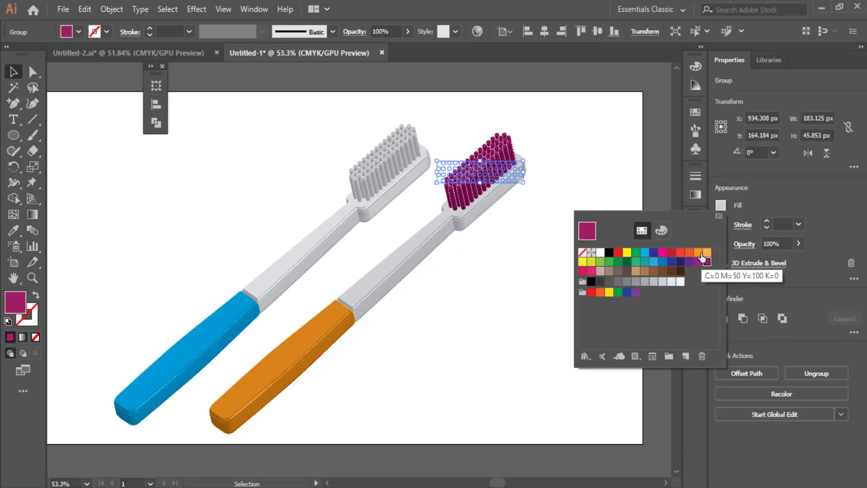
{"action": "left_click", "coordinate": [699, 253]}
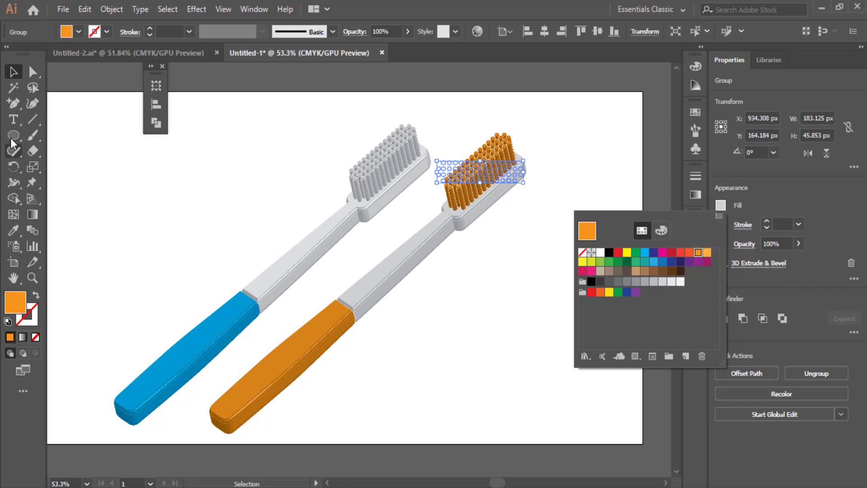
Try to copy the orange grip's colour onto the bristle group with the Eyedropper.
{"action": "left_click", "coordinate": [15, 229]}
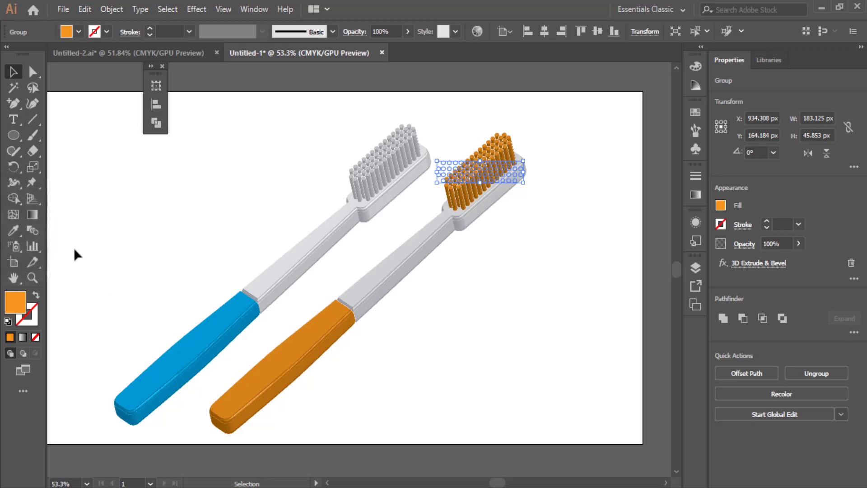
{"action": "left_click", "coordinate": [15, 231]}
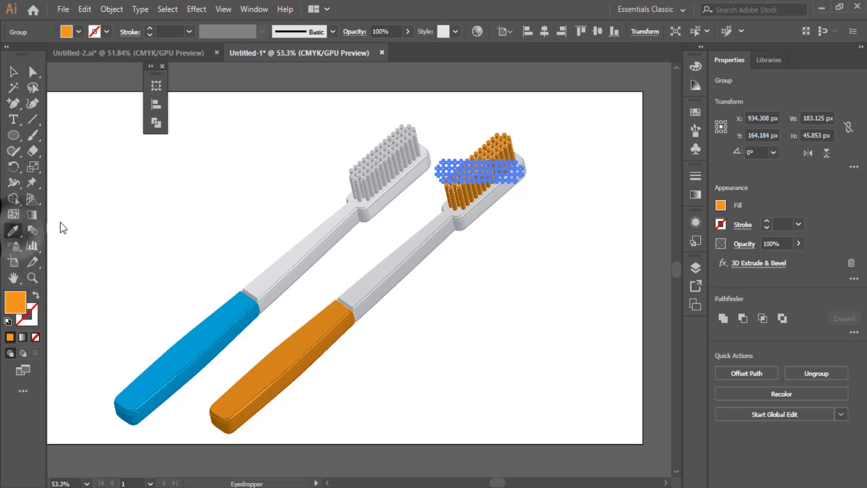
{"action": "left_click", "coordinate": [289, 354]}
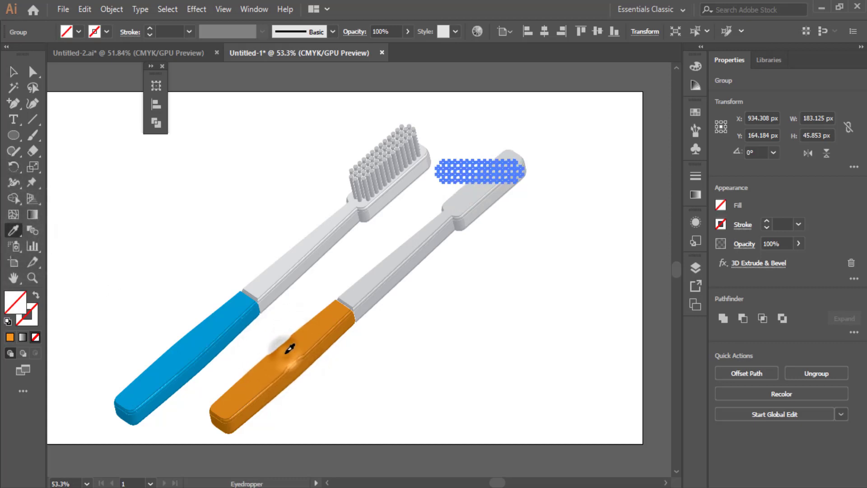
{"action": "left_click", "coordinate": [14, 72]}
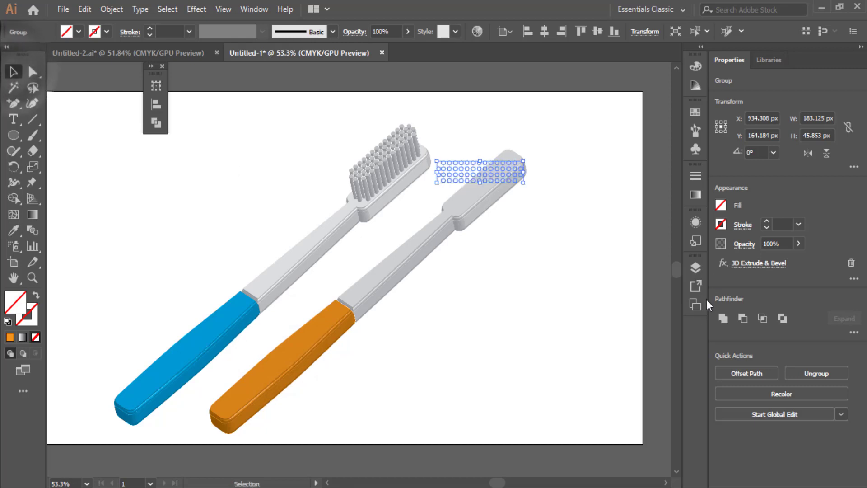
Fill the second toothbrush's bristles with the bright cyan-blue swatch and deselect them.
{"action": "left_click", "coordinate": [720, 205]}
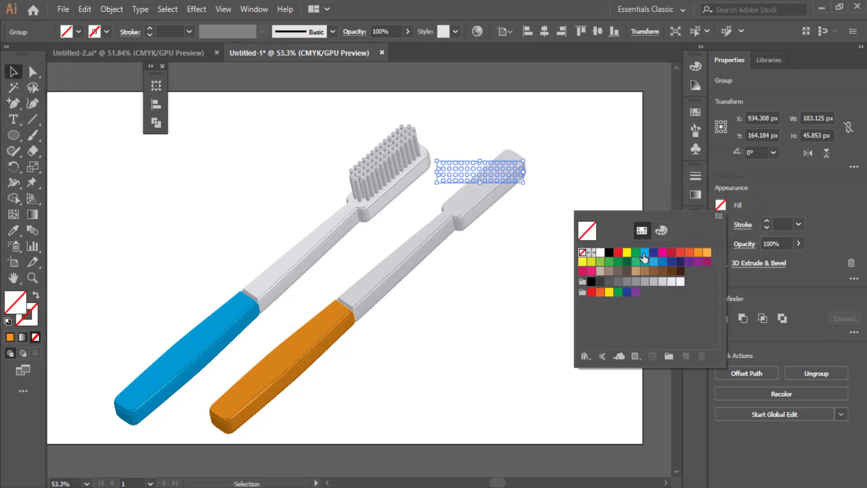
{"action": "left_click", "coordinate": [644, 252]}
{"action": "left_click", "coordinate": [472, 346]}
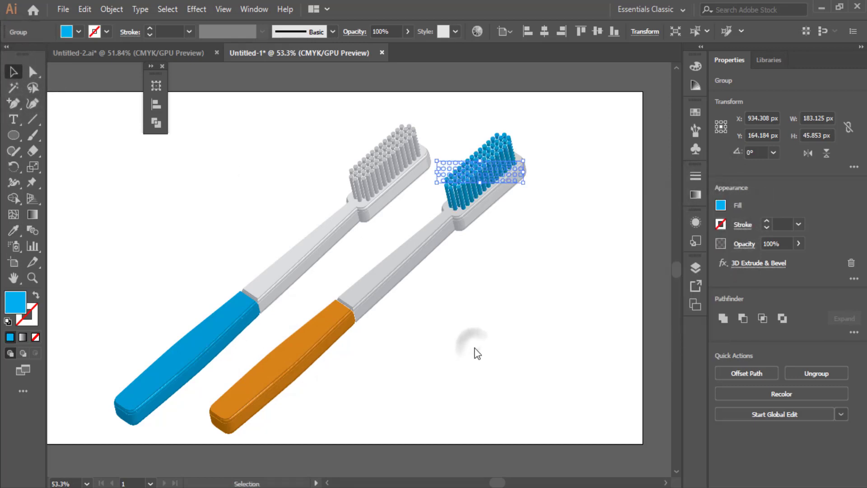
{"action": "left_click", "coordinate": [496, 315]}
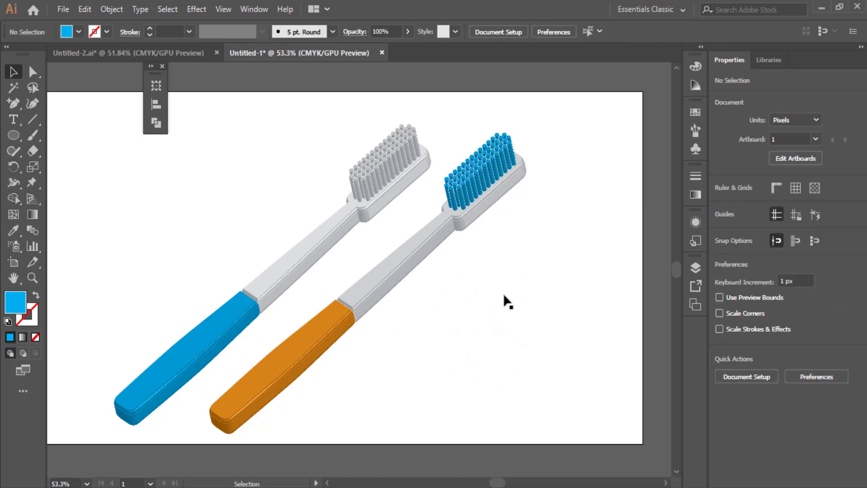
Add the point text TOOTHBRUSH on the empty canvas above the artboard.
{"action": "left_click_drag", "start_coordinate": [359, 156], "coordinate": [354, 179]}
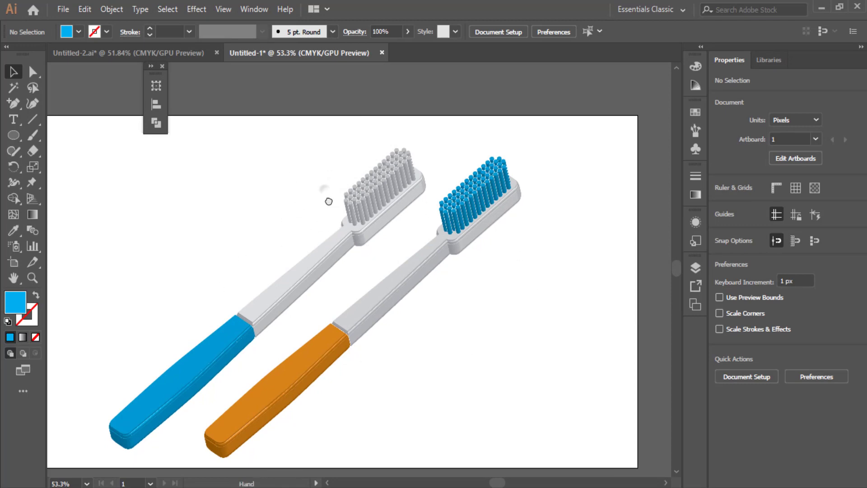
{"action": "left_click_drag", "start_coordinate": [330, 195], "coordinate": [374, 203]}
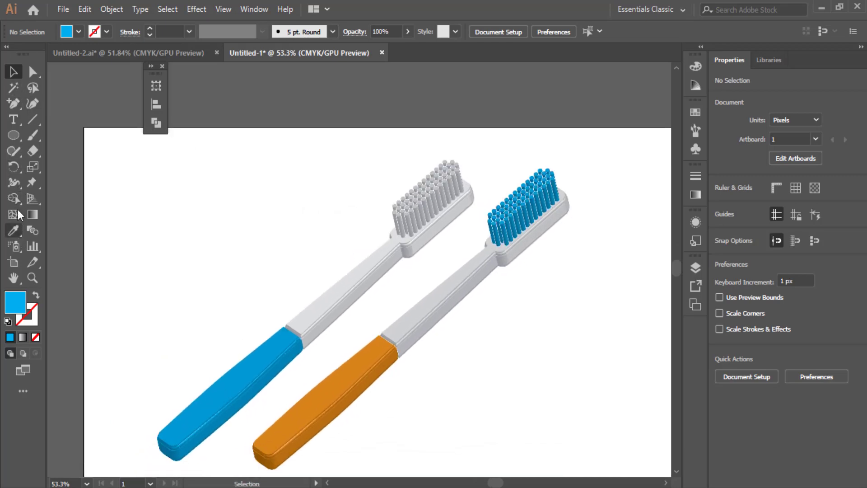
{"action": "left_click", "coordinate": [13, 119]}
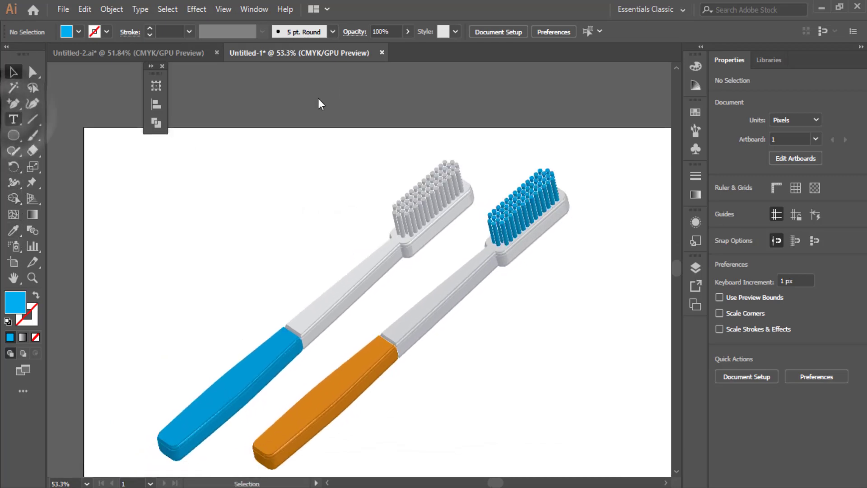
{"action": "left_click", "coordinate": [293, 93]}
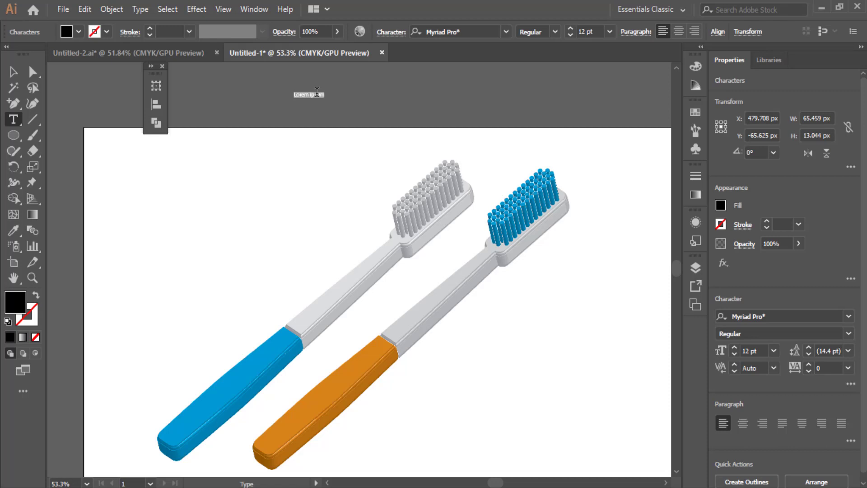
{"action": "type", "text": "1"}
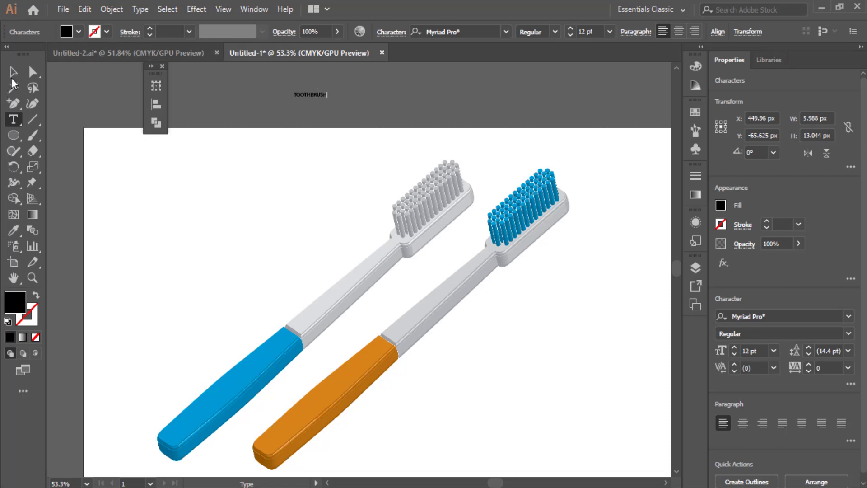
{"action": "left_click", "coordinate": [13, 71]}
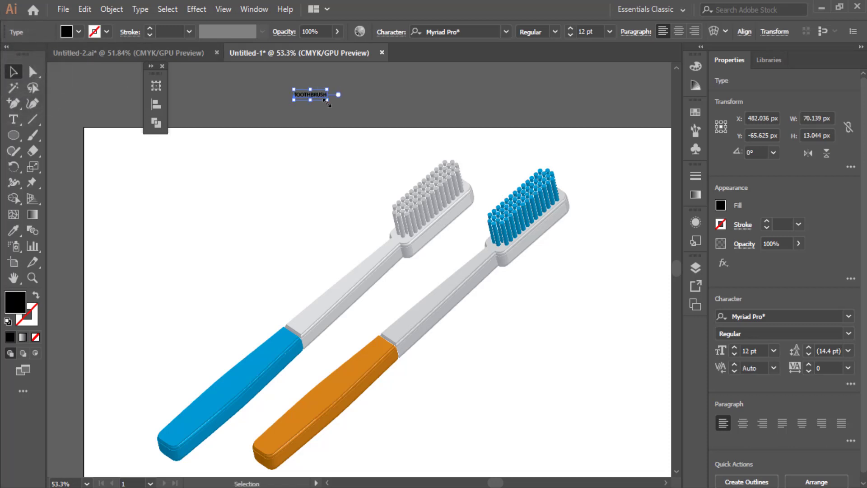
Enlarge the TOOTHBRUSH text to about 330 × 61 px and fill it with white.
{"action": "left_click_drag", "start_coordinate": [327, 103], "coordinate": [472, 120]}
{"action": "left_click", "coordinate": [78, 32]}
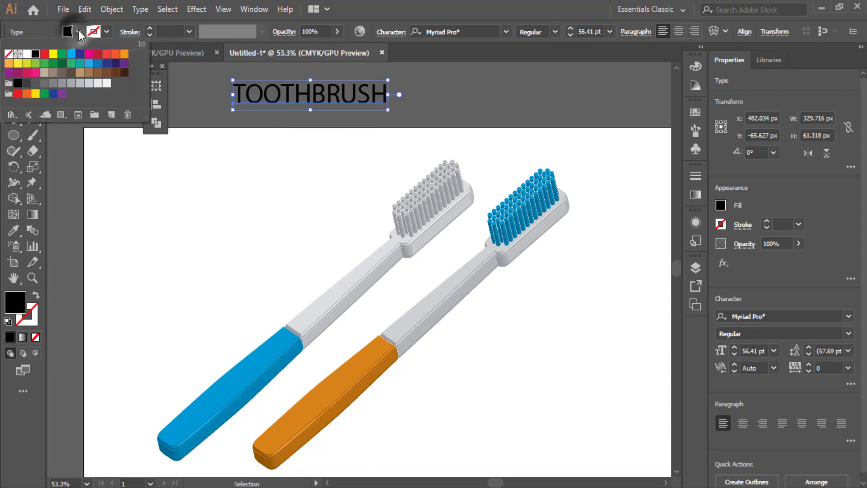
{"action": "left_click", "coordinate": [27, 56]}
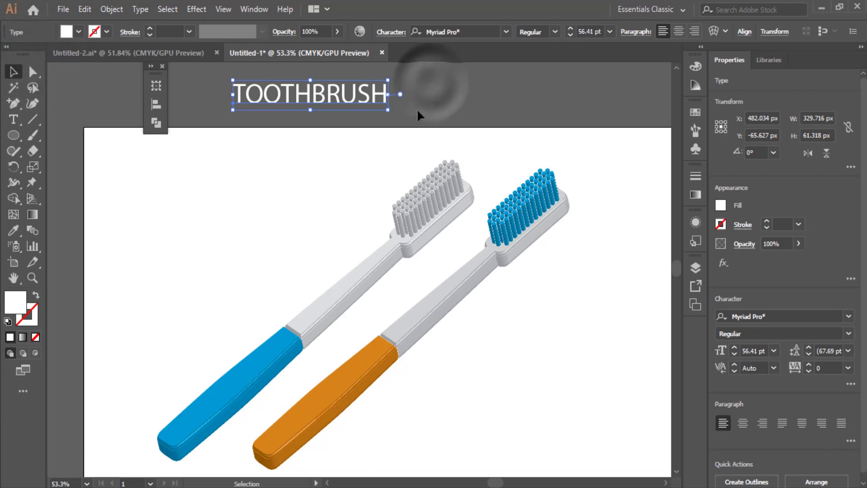
{"action": "left_click", "coordinate": [236, 112]}
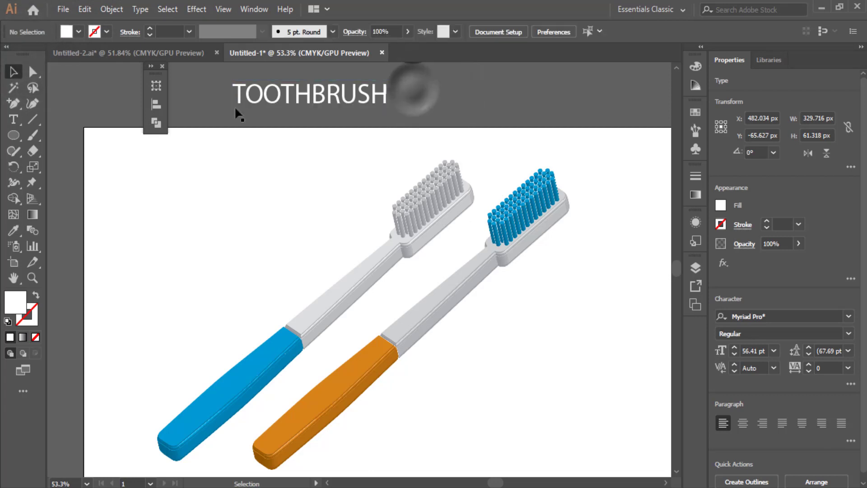
Move the TOOTHBRUSH text about 12 px down and convert it to outlines.
{"action": "left_click", "coordinate": [327, 103]}
{"action": "left_click_drag", "start_coordinate": [351, 91], "coordinate": [352, 96]}
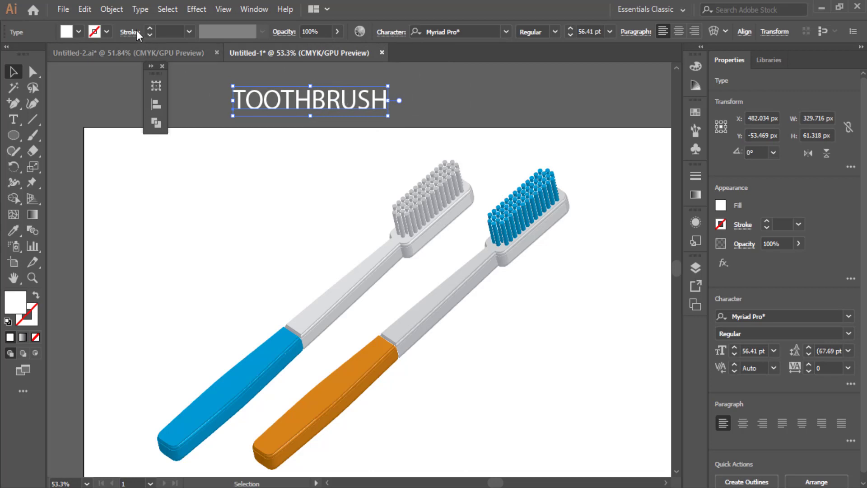
{"action": "left_click", "coordinate": [140, 10]}
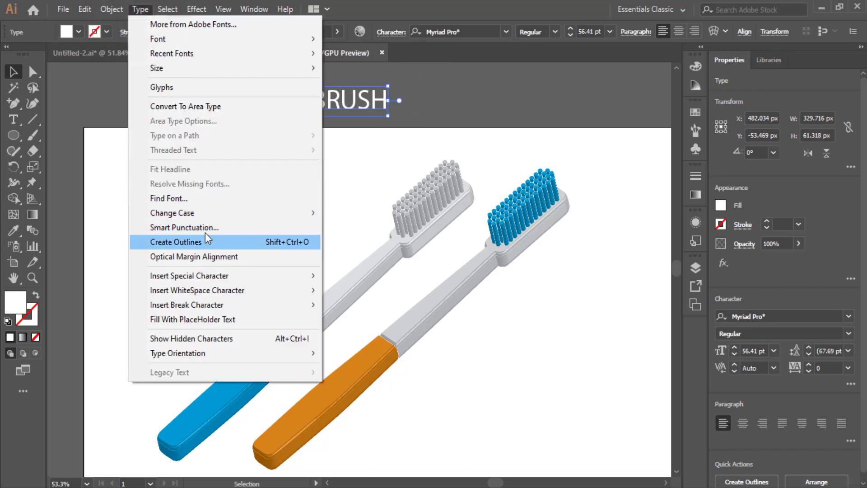
{"action": "left_click", "coordinate": [188, 242]}
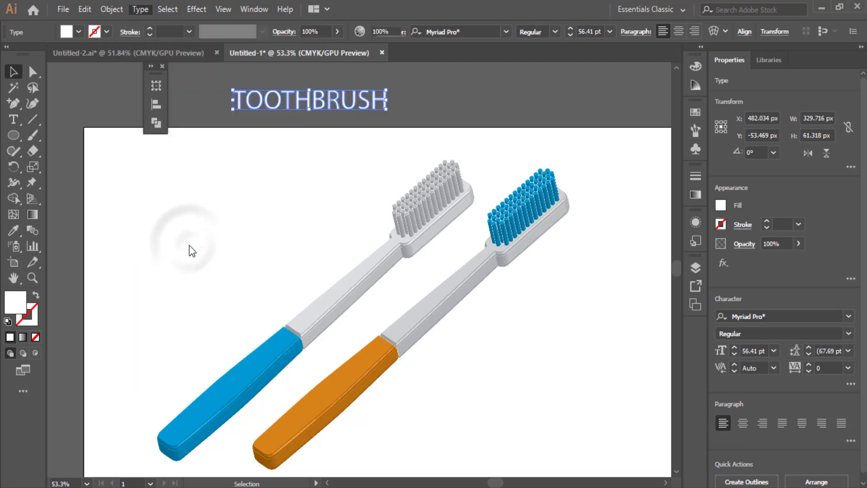
Save the outlined TOOTHBRUSH lettering as a static symbol named aw with the Graphic export type.
{"action": "left_click", "coordinate": [255, 10]}
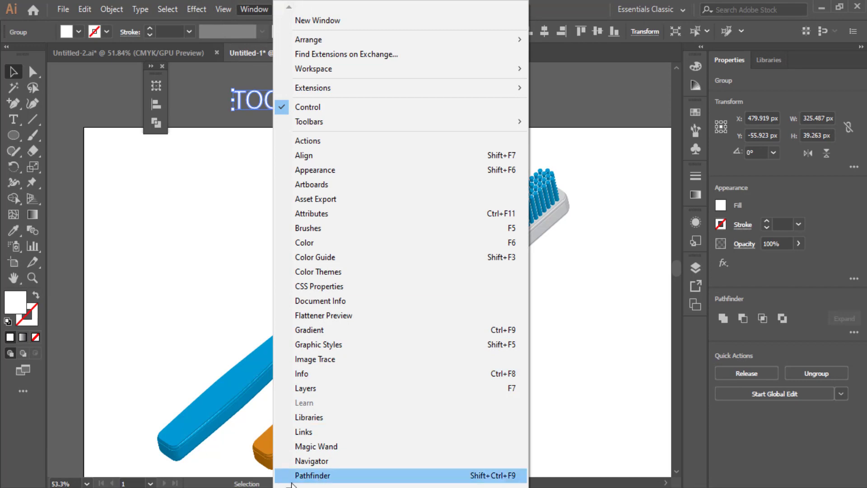
{"action": "mouse_move", "coordinate": [291, 484]}
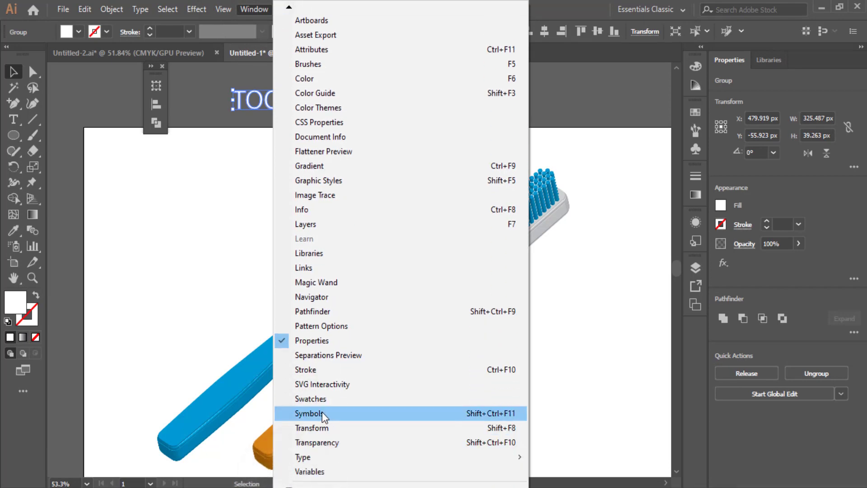
{"action": "left_click", "coordinate": [322, 413]}
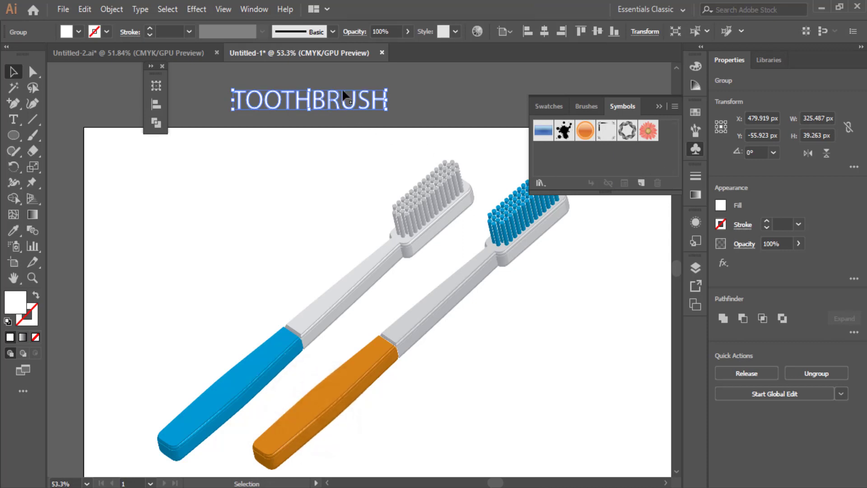
{"action": "left_click_drag", "start_coordinate": [344, 95], "coordinate": [579, 159]}
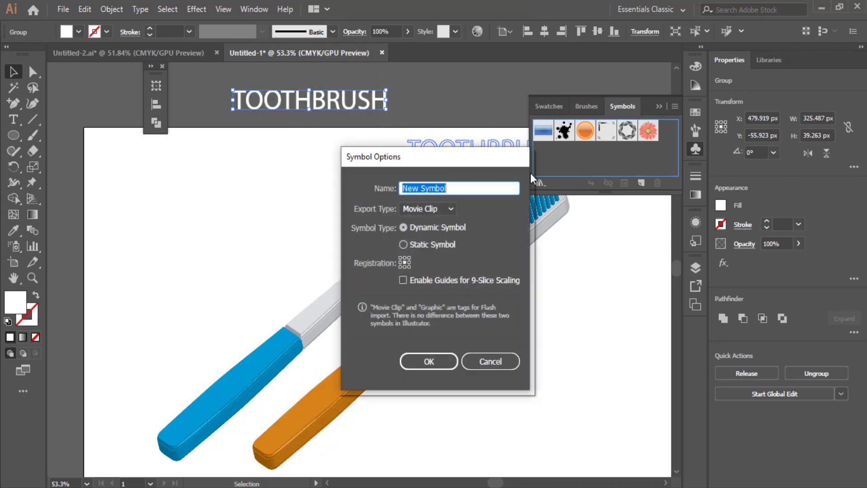
{"action": "type", "text": "aw"}
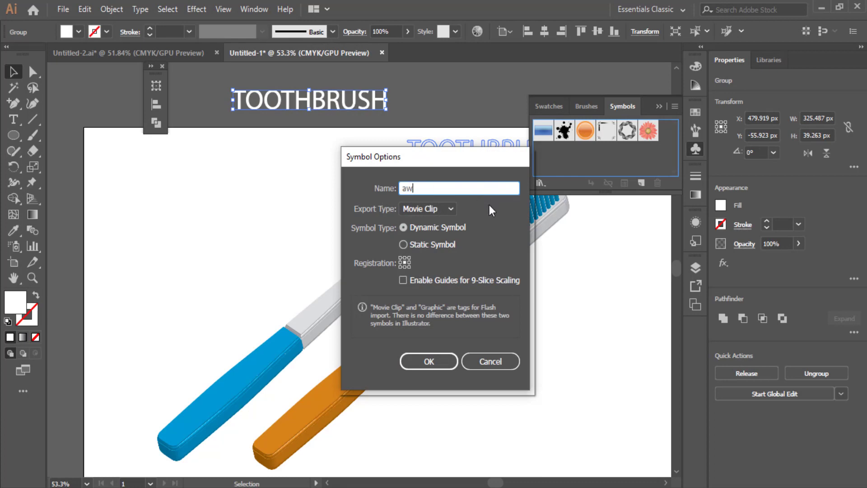
{"action": "left_click", "coordinate": [413, 245]}
{"action": "left_click", "coordinate": [447, 207]}
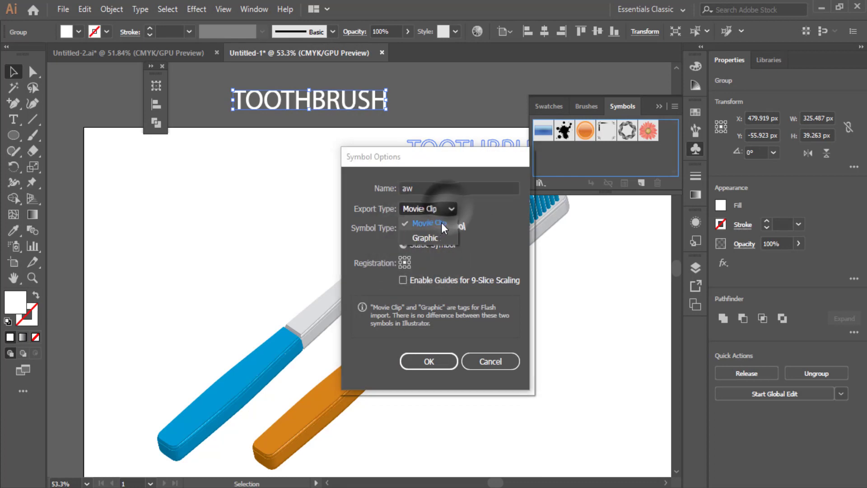
{"action": "left_click", "coordinate": [421, 237]}
{"action": "left_click", "coordinate": [417, 367]}
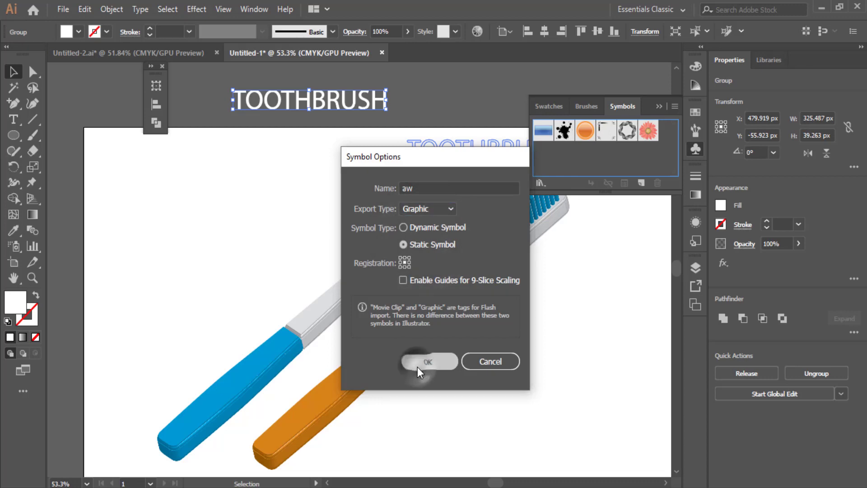
{"action": "left_click", "coordinate": [658, 108]}
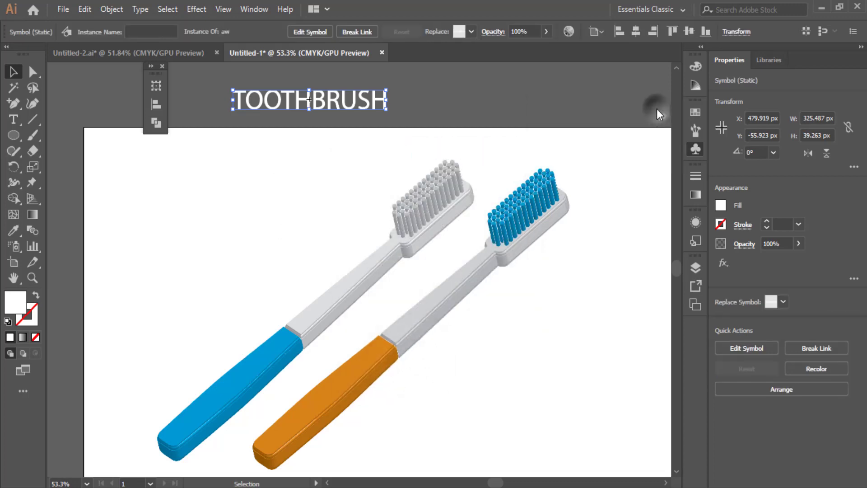
Open the 3D Extrude & Bevel options of the orange-gripped toothbrush's handle and turn on the preview.
{"action": "left_click", "coordinate": [341, 387]}
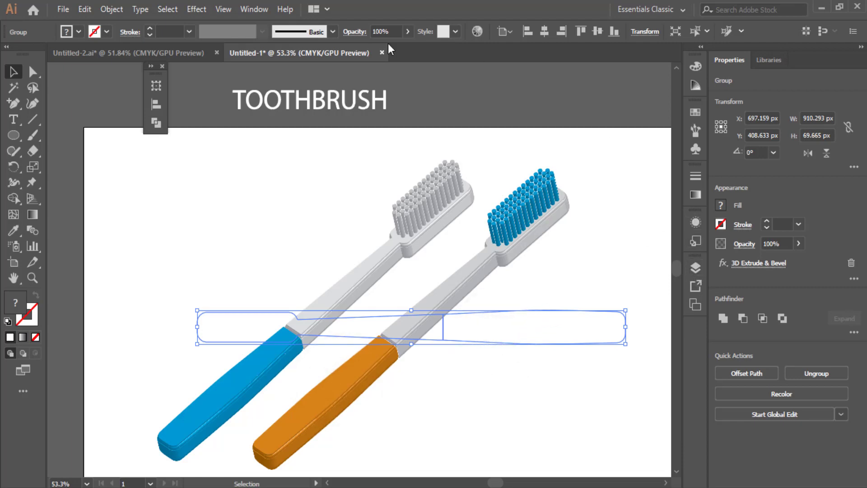
{"action": "left_click", "coordinate": [266, 8]}
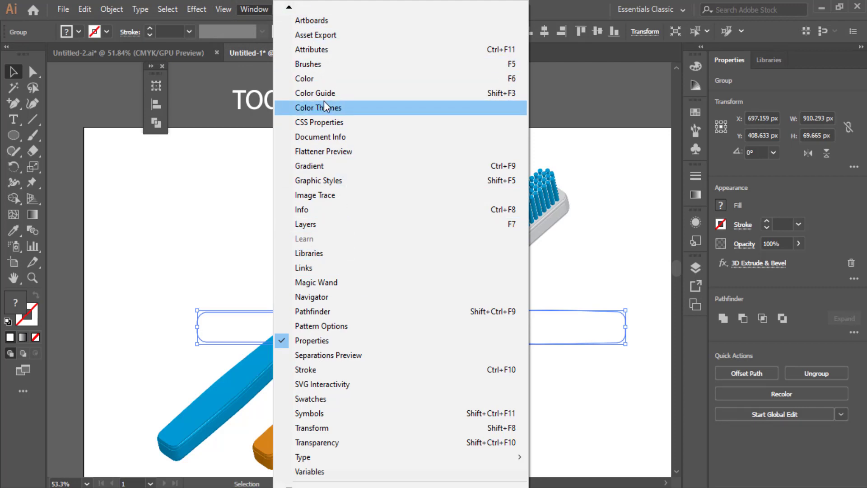
{"action": "left_click", "coordinate": [290, 9]}
{"action": "left_click", "coordinate": [290, 9]}
{"action": "left_click", "coordinate": [290, 9]}
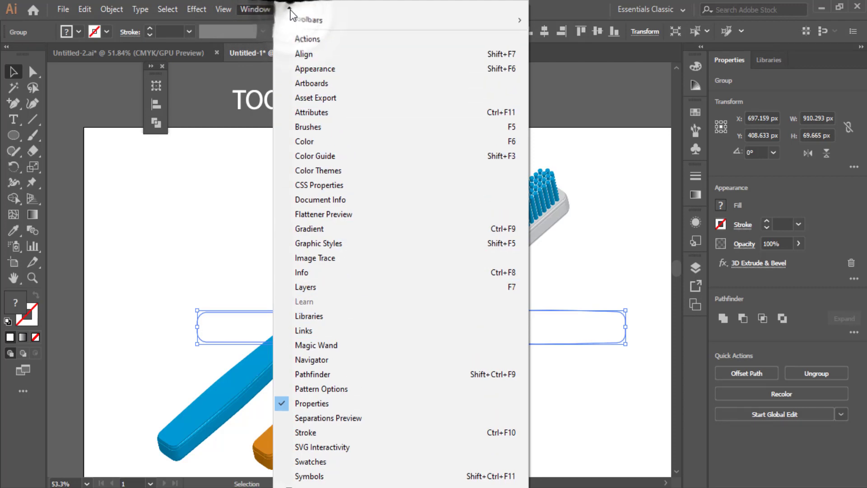
{"action": "left_click", "coordinate": [290, 9]}
{"action": "left_click", "coordinate": [290, 9]}
{"action": "left_click", "coordinate": [291, 9]}
{"action": "left_click", "coordinate": [337, 107]}
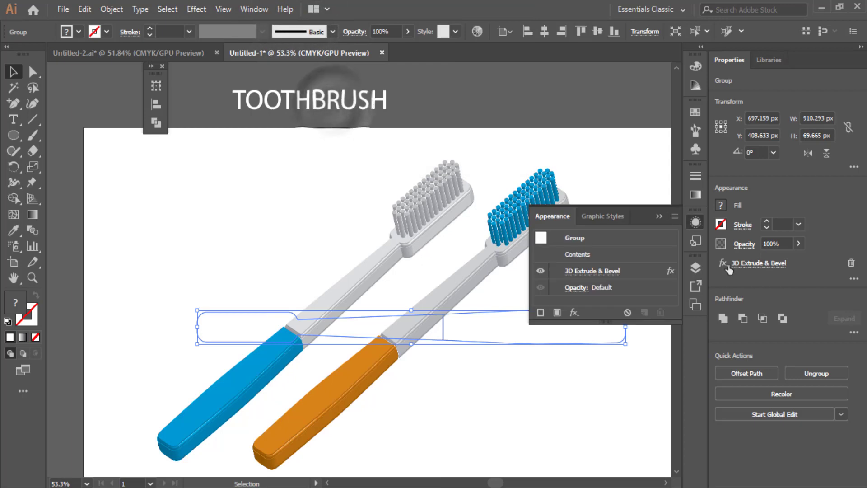
{"action": "left_click", "coordinate": [598, 271]}
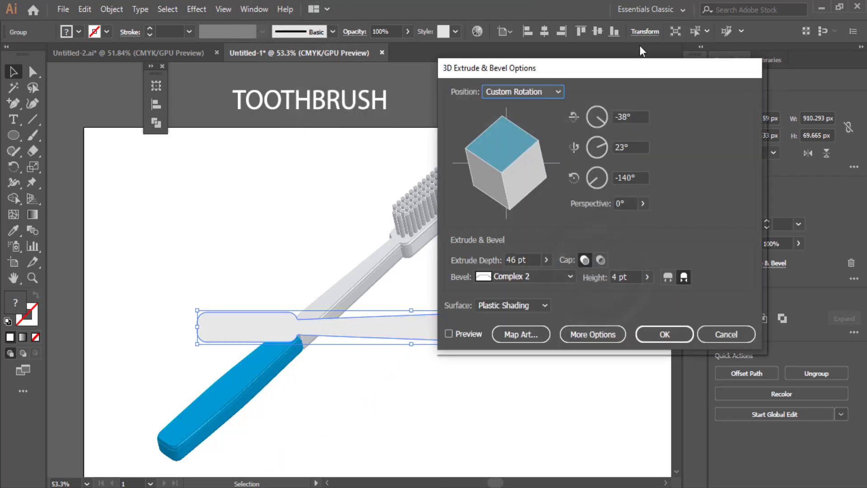
{"action": "left_click_drag", "start_coordinate": [632, 74], "coordinate": [702, 110]}
{"action": "left_click", "coordinate": [554, 373]}
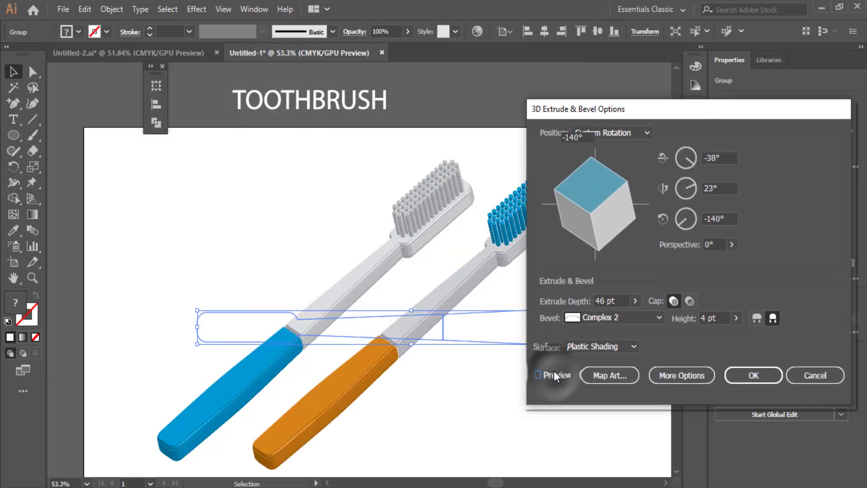
{"action": "left_click_drag", "start_coordinate": [610, 110], "coordinate": [610, 48]}
Map the aw symbol onto surface 1 of 109, the upper face of the orange grip.
{"action": "left_click", "coordinate": [547, 337]}
{"action": "left_click", "coordinate": [600, 73]}
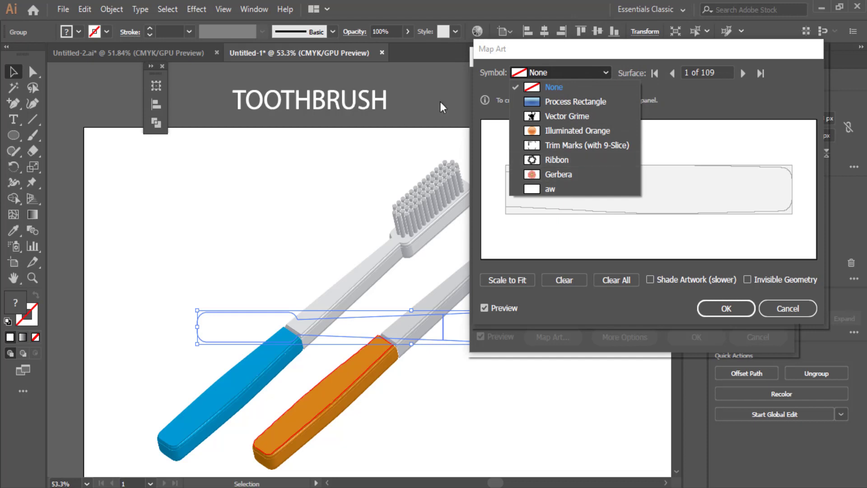
{"action": "left_click", "coordinate": [561, 187]}
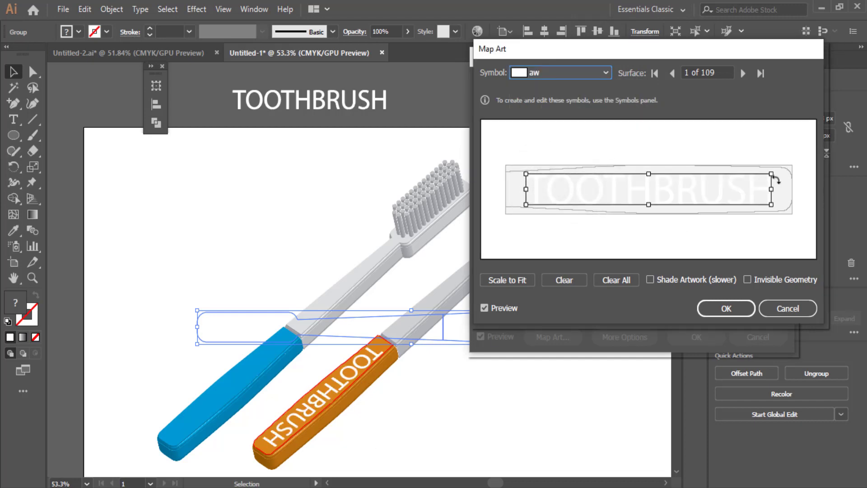
Flip the mapped lettering horizontally and vertically, shrink it to fit within the orange grip's face, and apply the mapping.
{"action": "left_click_drag", "start_coordinate": [771, 191], "coordinate": [747, 198]}
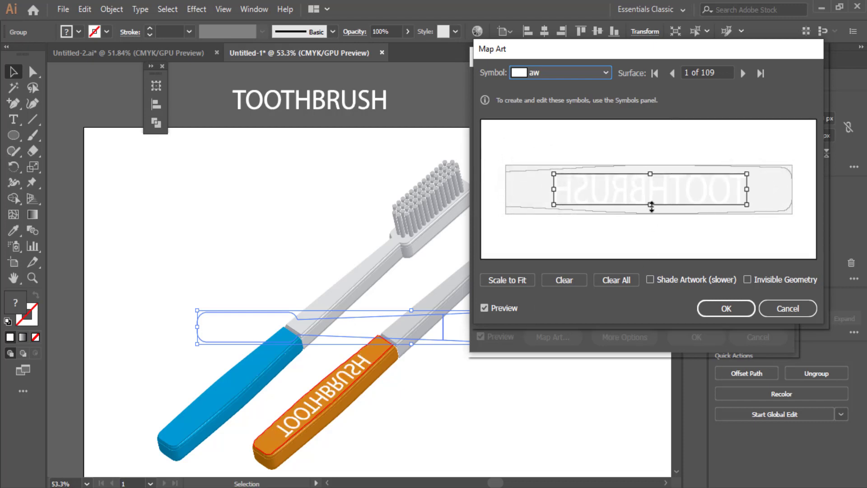
{"action": "left_click_drag", "start_coordinate": [651, 206], "coordinate": [651, 175]}
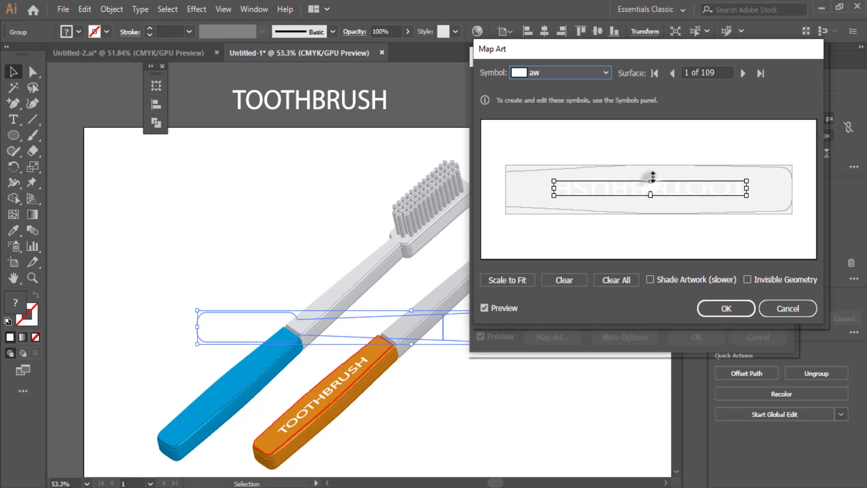
{"action": "left_click_drag", "start_coordinate": [748, 187], "coordinate": [771, 186]}
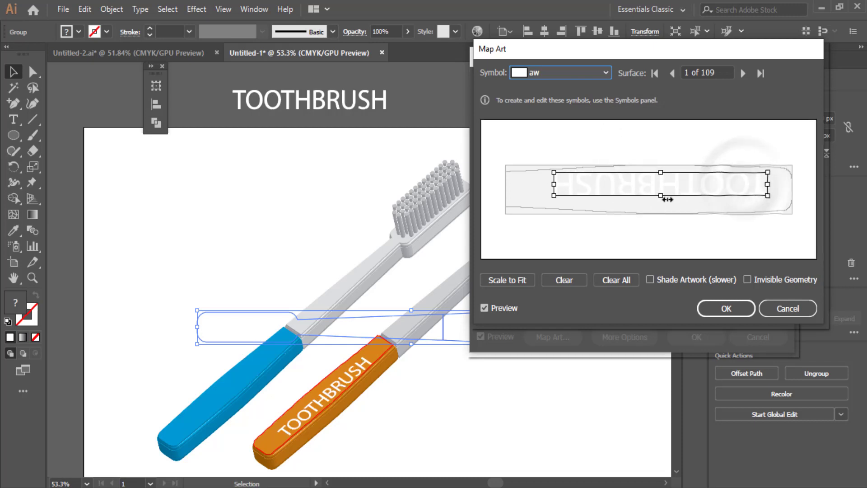
{"action": "left_click_drag", "start_coordinate": [660, 195], "coordinate": [660, 179]}
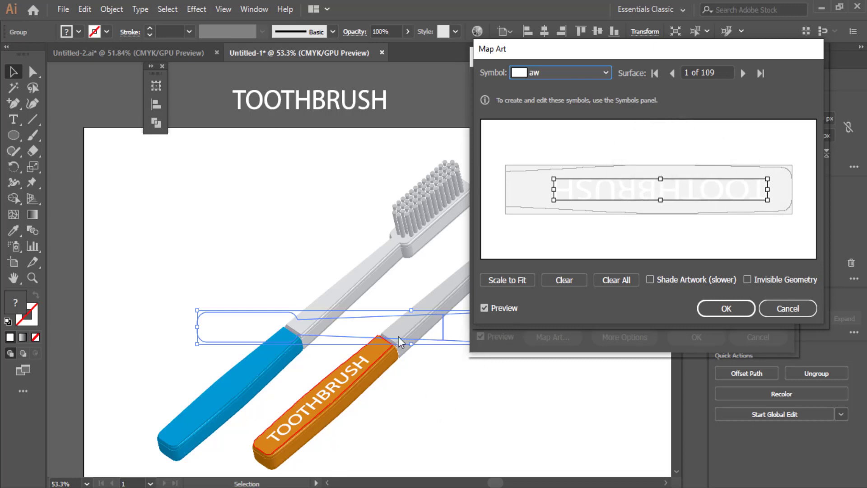
{"action": "left_click", "coordinate": [730, 310]}
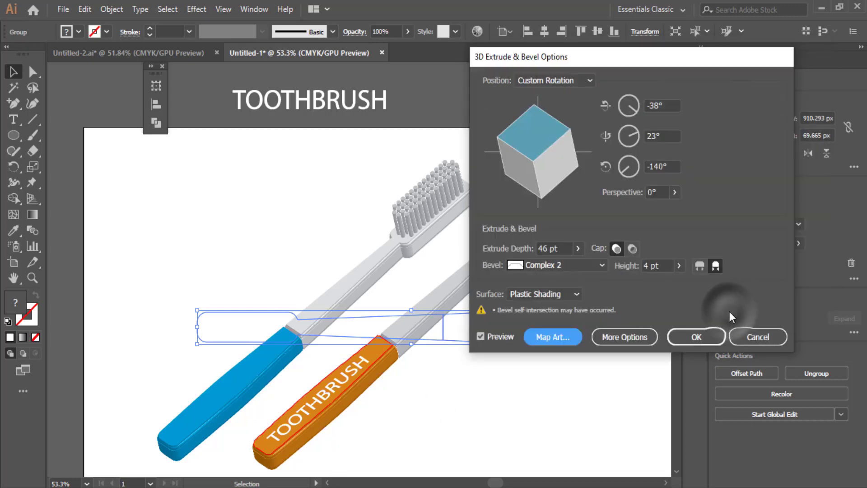
{"action": "left_click", "coordinate": [707, 334]}
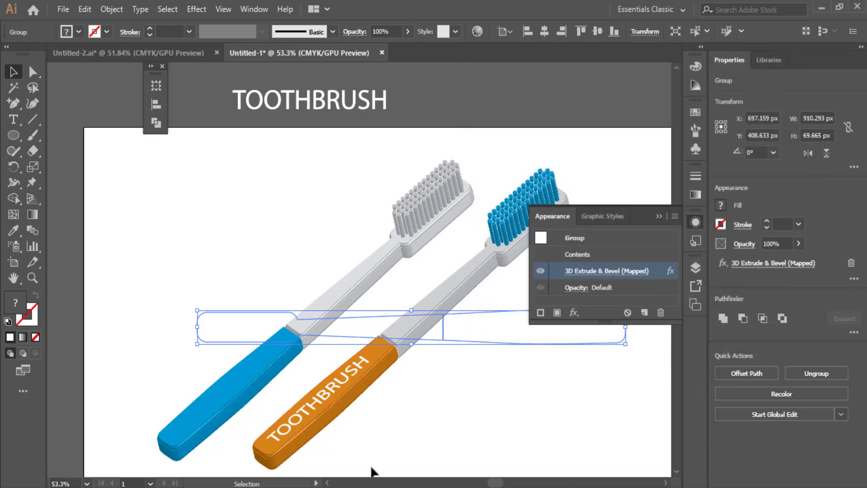
{"action": "left_click", "coordinate": [660, 216]}
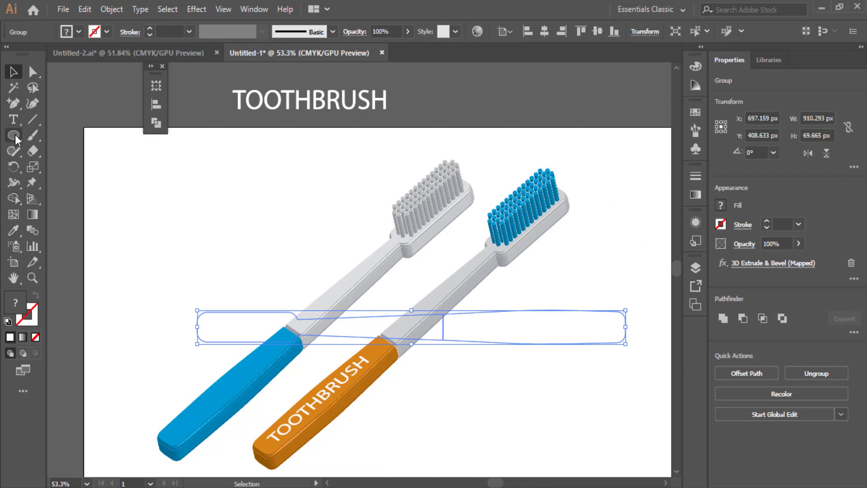
Add the point text AWAL CREATIVE above the artboard beside TOOTHBRUSH and enlarge it to about 351 × 58 px.
{"action": "left_click", "coordinate": [13, 119]}
{"action": "left_click", "coordinate": [466, 86]}
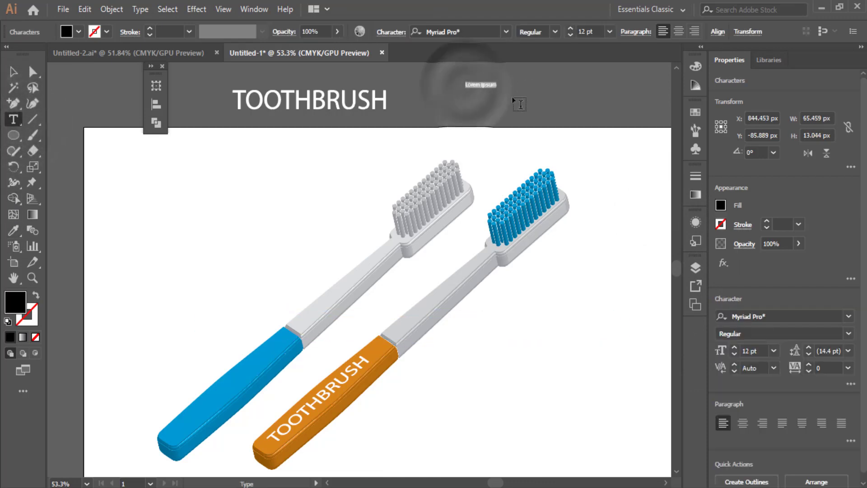
{"action": "type", "text": "AWAL CREATIVE"}
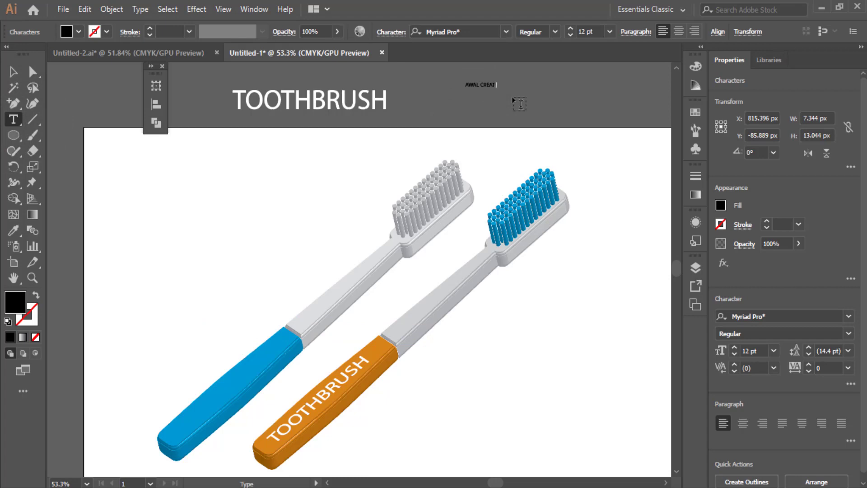
{"action": "left_click", "coordinate": [13, 71]}
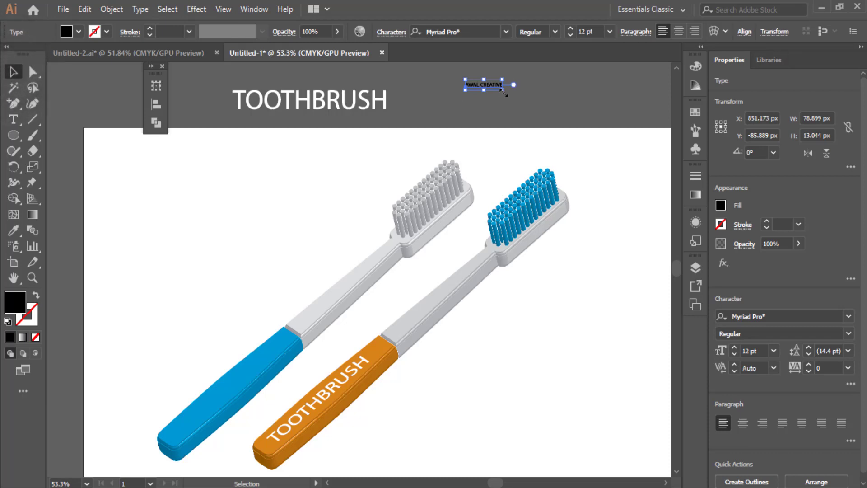
{"action": "left_click_drag", "start_coordinate": [502, 90], "coordinate": [566, 99]}
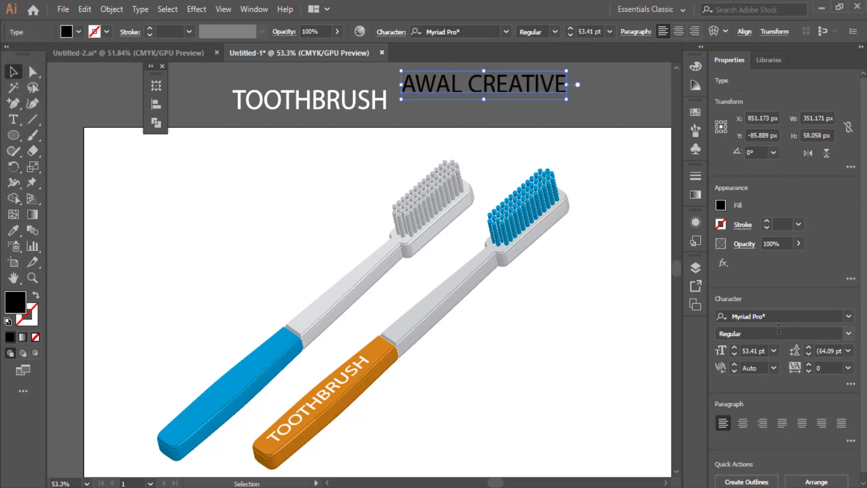
Set the AWAL CREATIVE text in El Messiri Bold and fill it with white.
{"action": "left_click", "coordinate": [787, 315]}
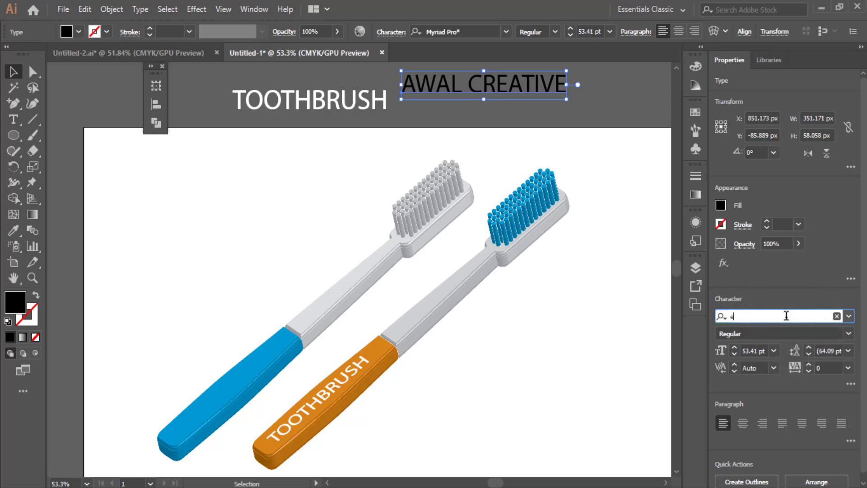
{"action": "type", "text": "el"}
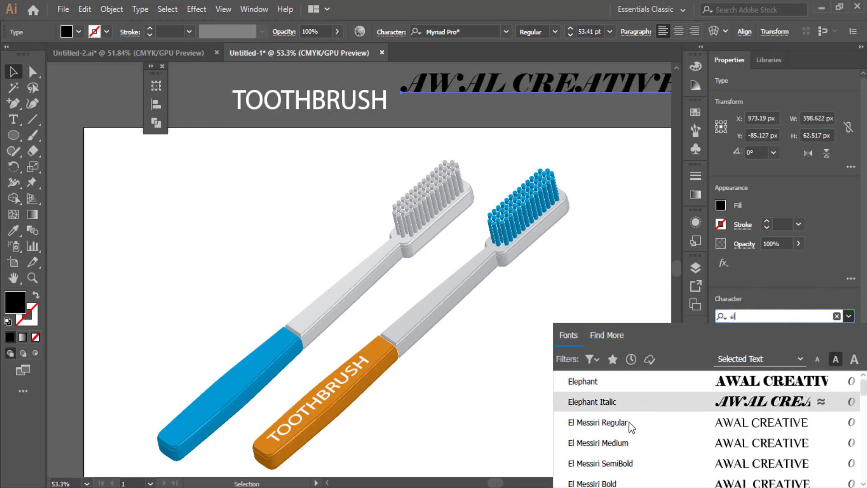
{"action": "left_click", "coordinate": [628, 483]}
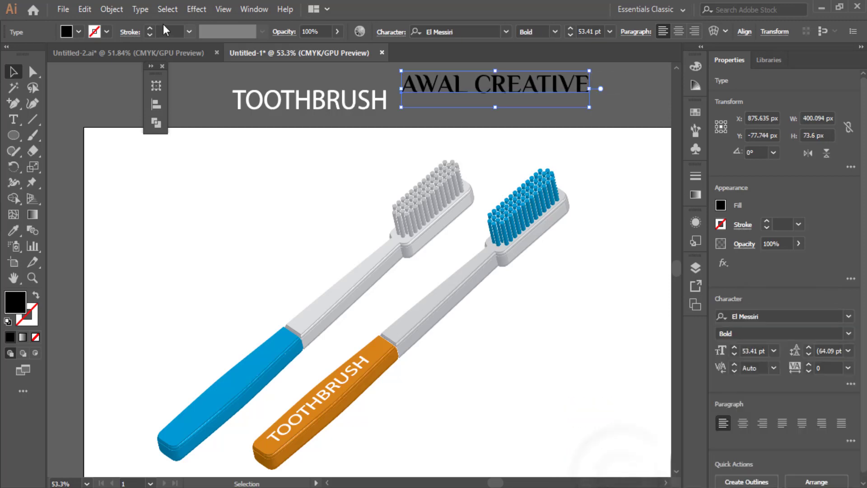
{"action": "left_click", "coordinate": [79, 31]}
{"action": "left_click", "coordinate": [26, 54]}
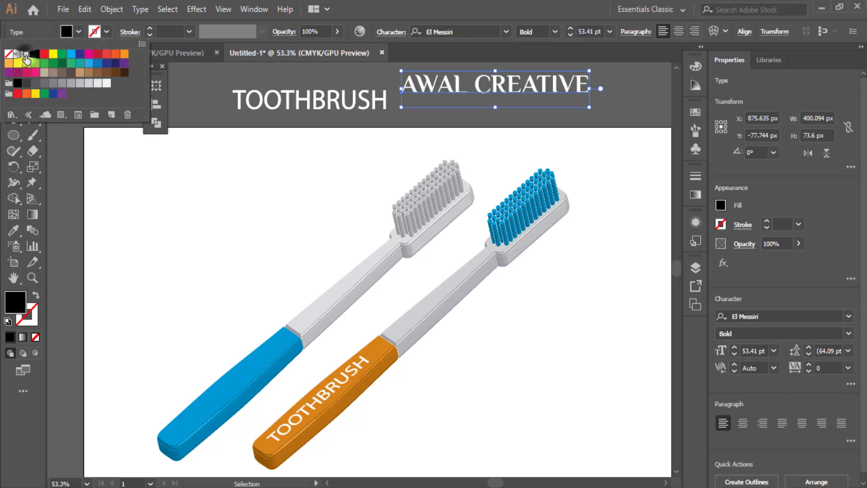
{"action": "left_click", "coordinate": [494, 82]}
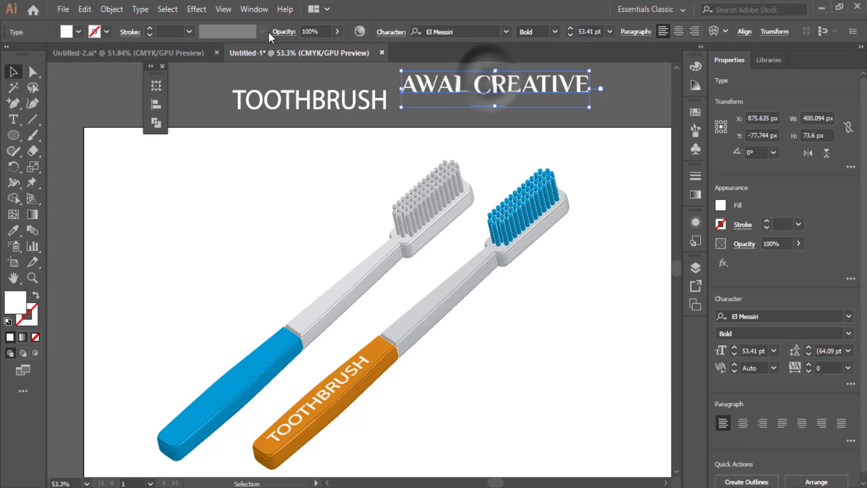
Convert the AWAL CREATIVE text to outlines.
{"action": "left_click", "coordinate": [122, 9]}
{"action": "left_click", "coordinate": [129, 8]}
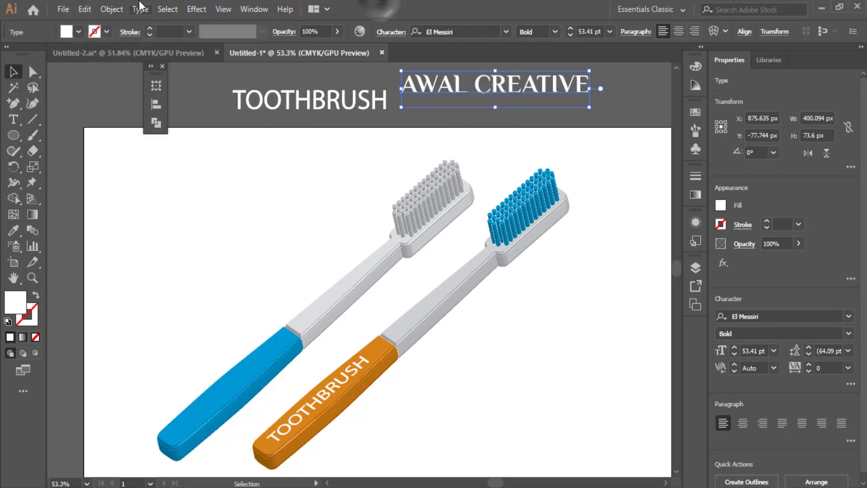
{"action": "left_click", "coordinate": [141, 9]}
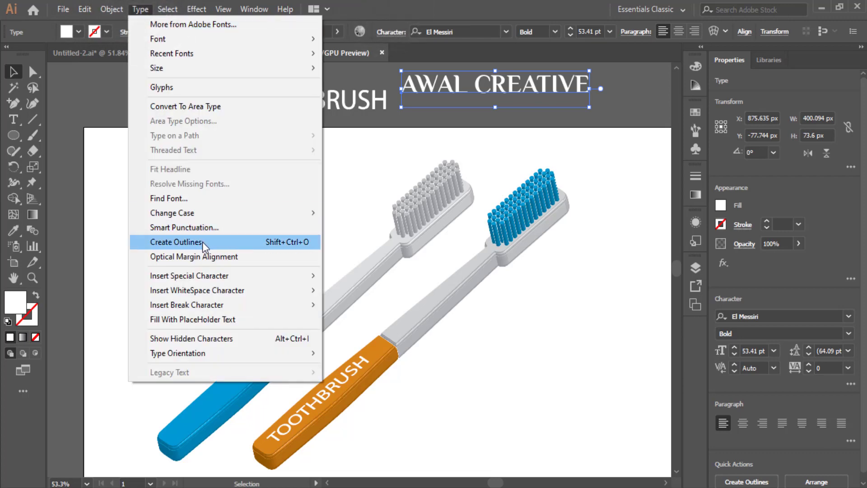
{"action": "left_click", "coordinate": [202, 242]}
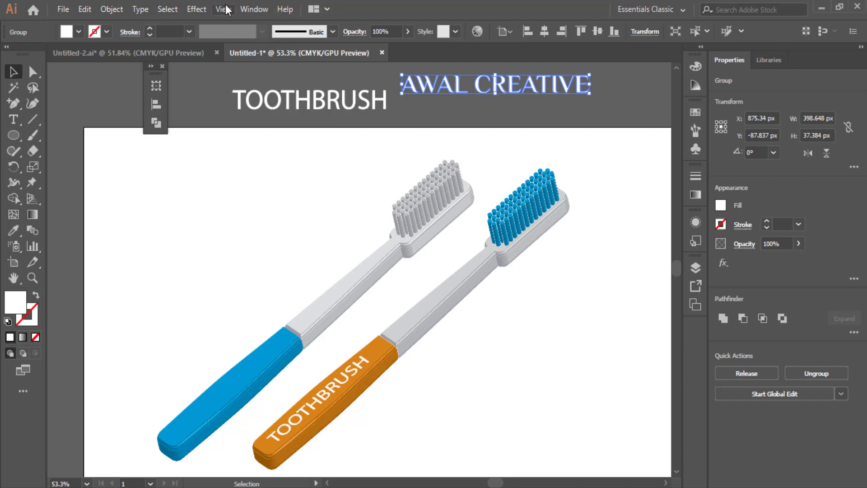
Save the outlined AWAL CREATIVE lettering as a static symbol with the Graphic export type.
{"action": "left_click", "coordinate": [246, 10]}
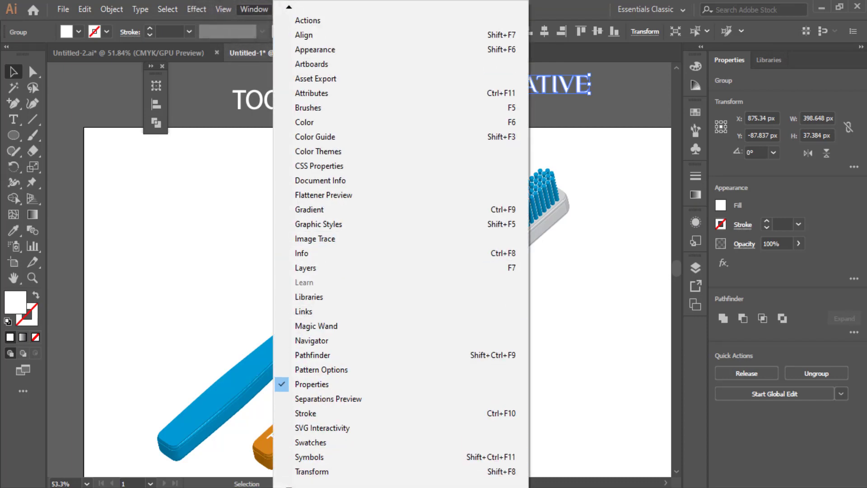
{"action": "left_click", "coordinate": [314, 414]}
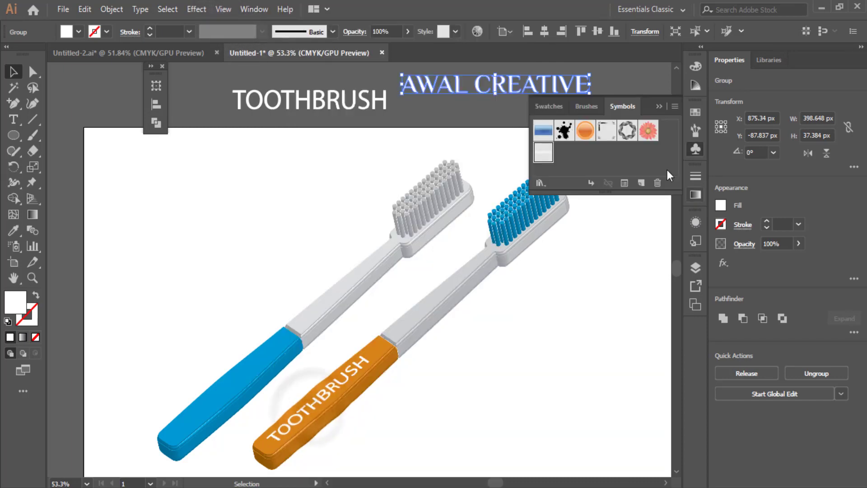
{"action": "left_click_drag", "start_coordinate": [482, 82], "coordinate": [601, 153]}
{"action": "left_click_drag", "start_coordinate": [582, 82], "coordinate": [585, 161]}
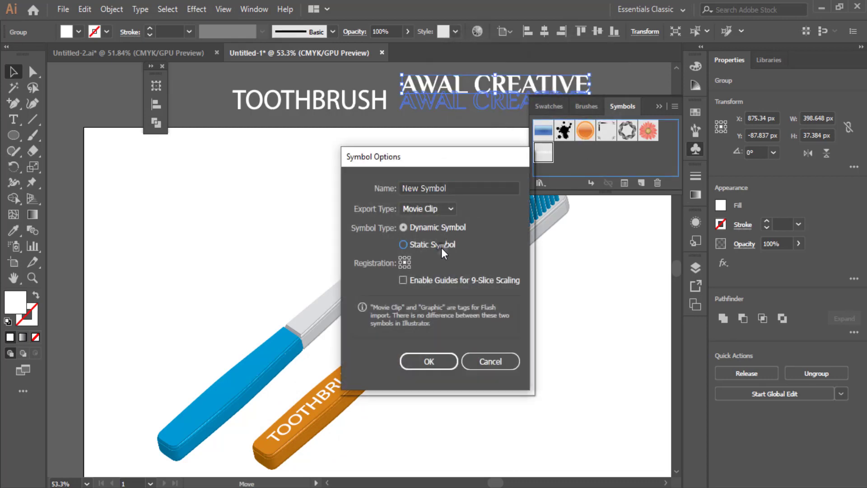
{"action": "left_click", "coordinate": [441, 247]}
{"action": "left_click", "coordinate": [449, 211]}
{"action": "left_click", "coordinate": [433, 238]}
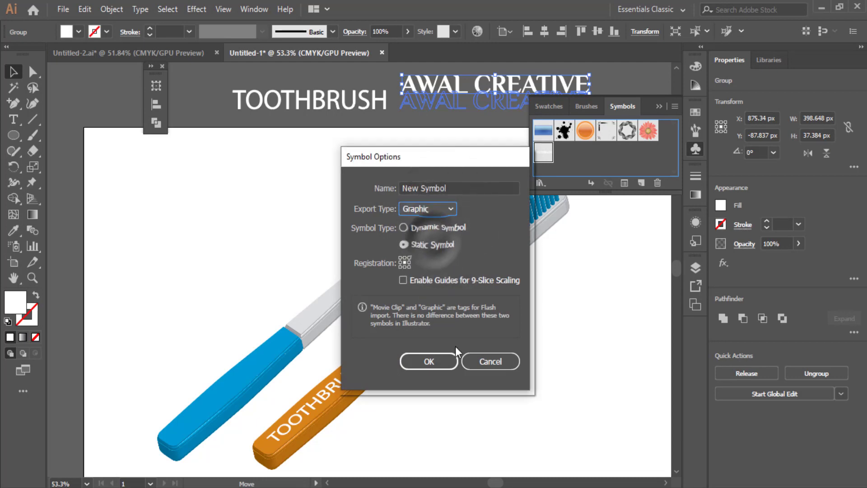
{"action": "left_click", "coordinate": [436, 362]}
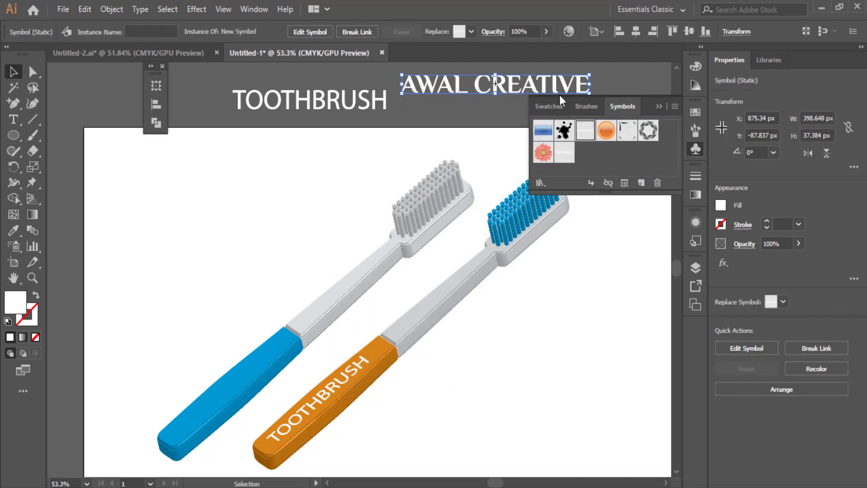
Edit the blue-gripped toothbrush's 3D Extrude & Bevel effect with preview on, and map New Symbol onto surface 1, the grip's face.
{"action": "left_click", "coordinate": [235, 374]}
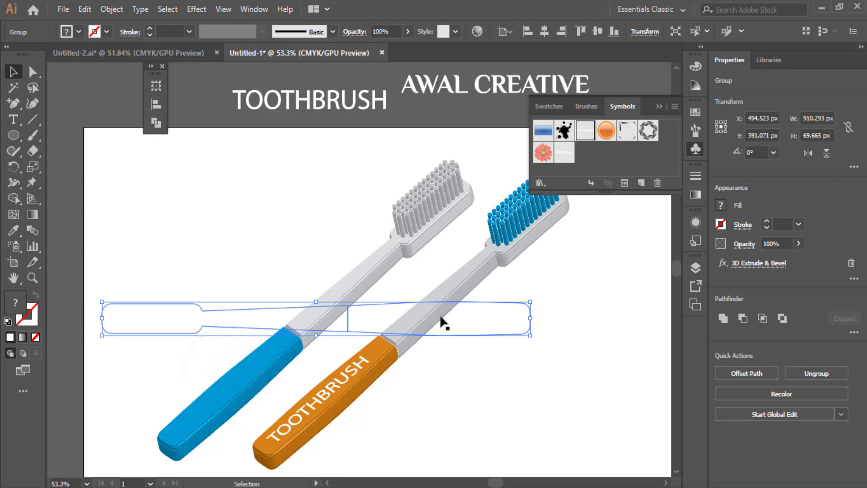
{"action": "left_click", "coordinate": [696, 222]}
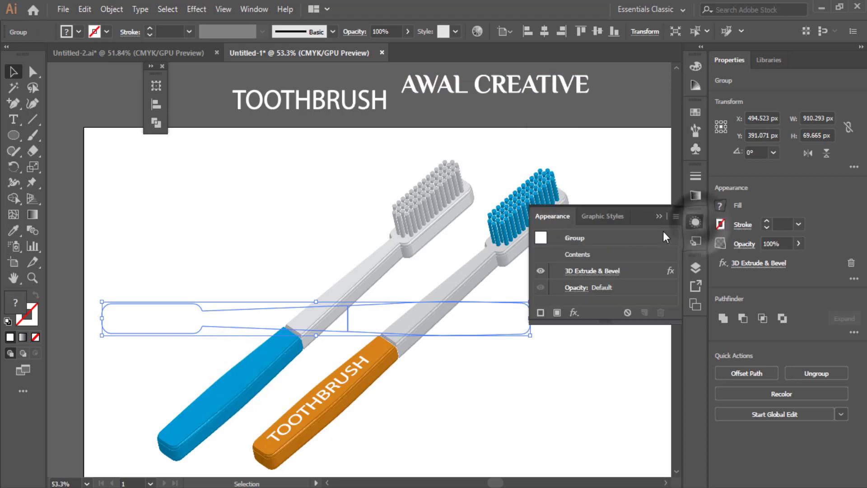
{"action": "left_click", "coordinate": [600, 270]}
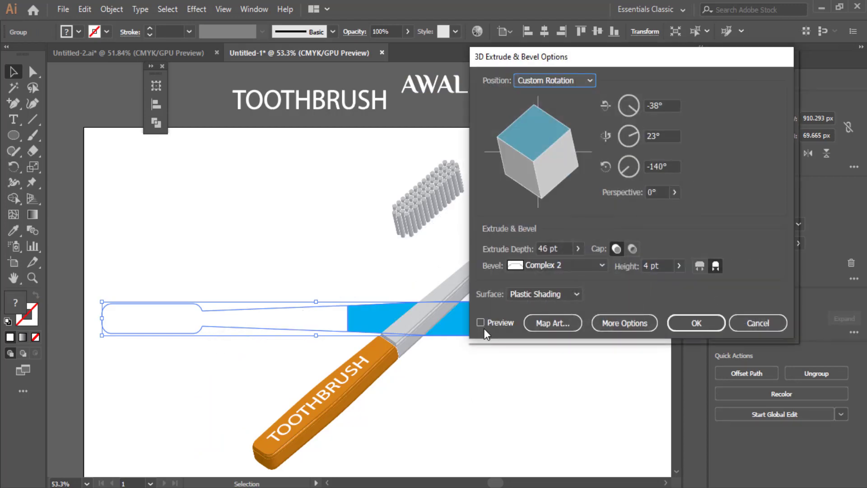
{"action": "left_click", "coordinate": [487, 323]}
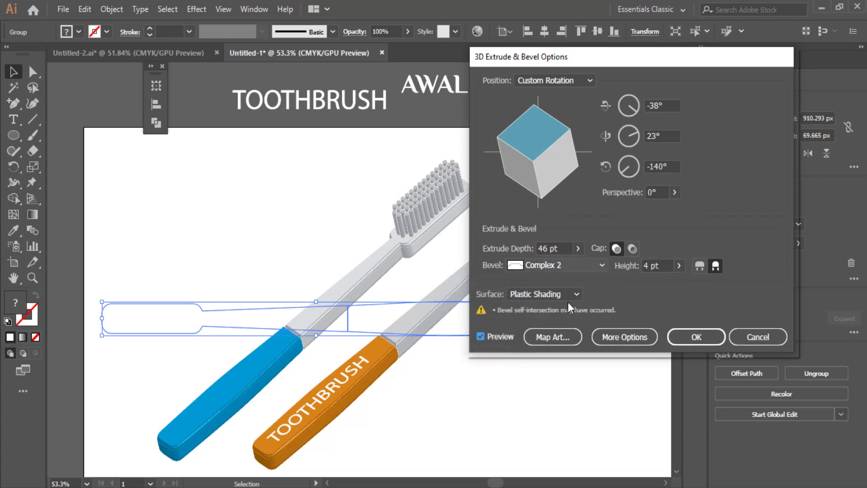
{"action": "left_click", "coordinate": [557, 337]}
{"action": "left_click", "coordinate": [555, 79]}
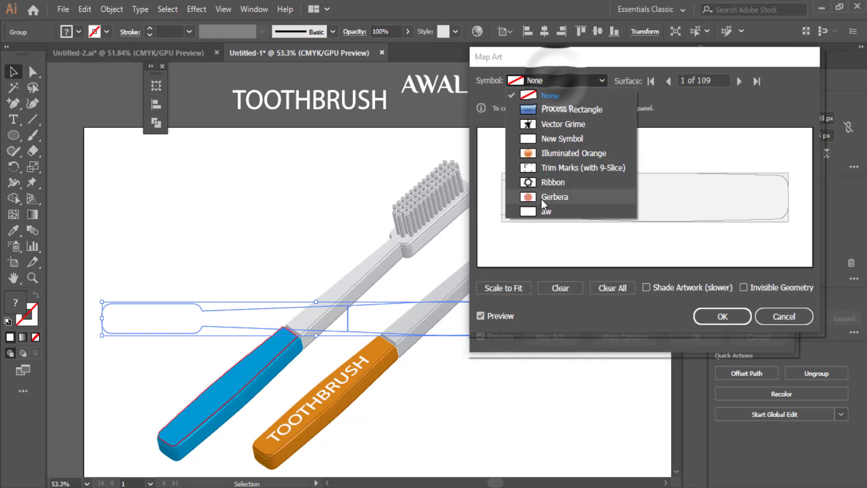
{"action": "left_click", "coordinate": [585, 138]}
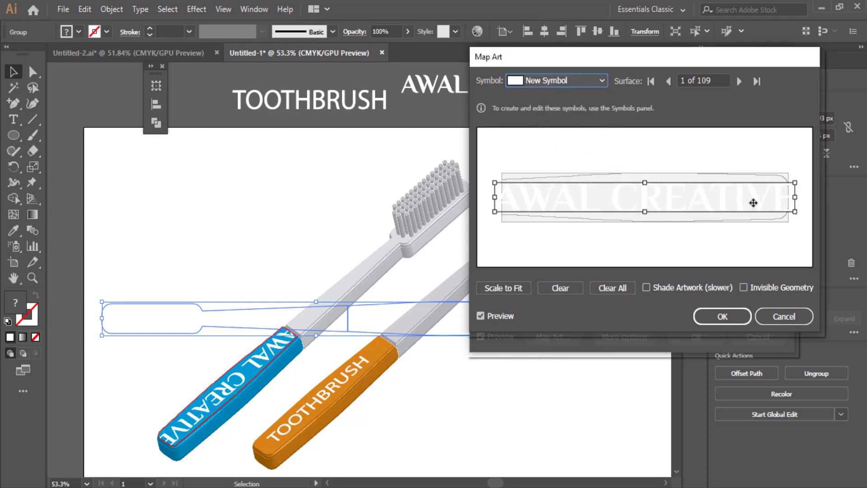
Flip the mapped AWAL CREATIVE lettering horizontally and vertically, shrink and centre it within the blue grip's face, and apply the mapping.
{"action": "left_click_drag", "start_coordinate": [795, 198], "coordinate": [763, 197]}
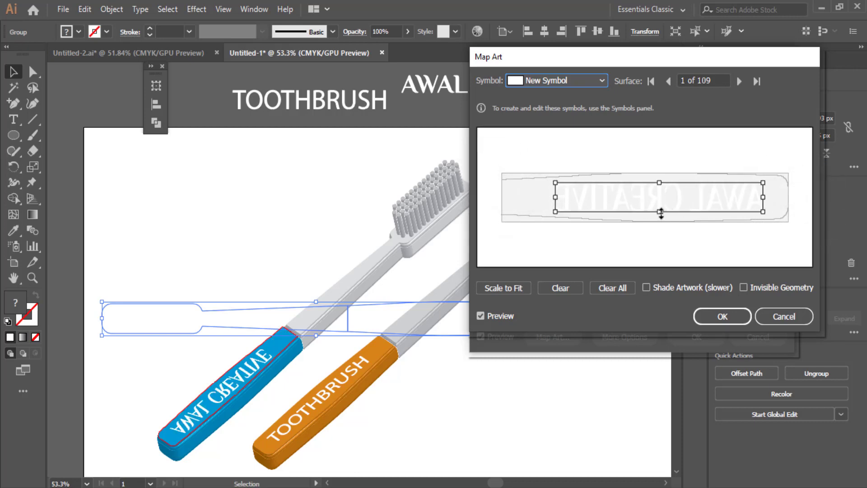
{"action": "left_click_drag", "start_coordinate": [660, 213], "coordinate": [660, 180]}
{"action": "mouse_move", "coordinate": [559, 198]}
{"action": "left_mouse_down"}
{"action": "mouse_move", "coordinate": [549, 197]}
{"action": "mouse_move", "coordinate": [567, 197]}
{"action": "left_mouse_up"}
{"action": "left_click_drag", "start_coordinate": [666, 181], "coordinate": [680, 201]}
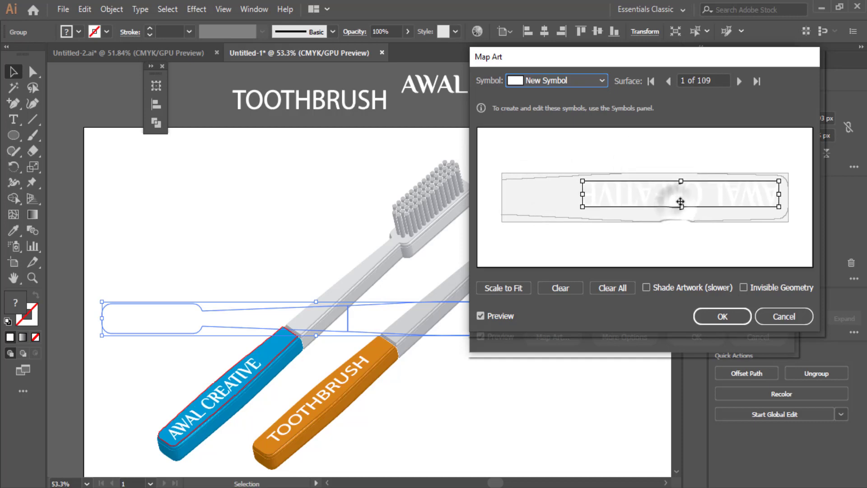
{"action": "left_click_drag", "start_coordinate": [582, 194], "coordinate": [569, 196]}
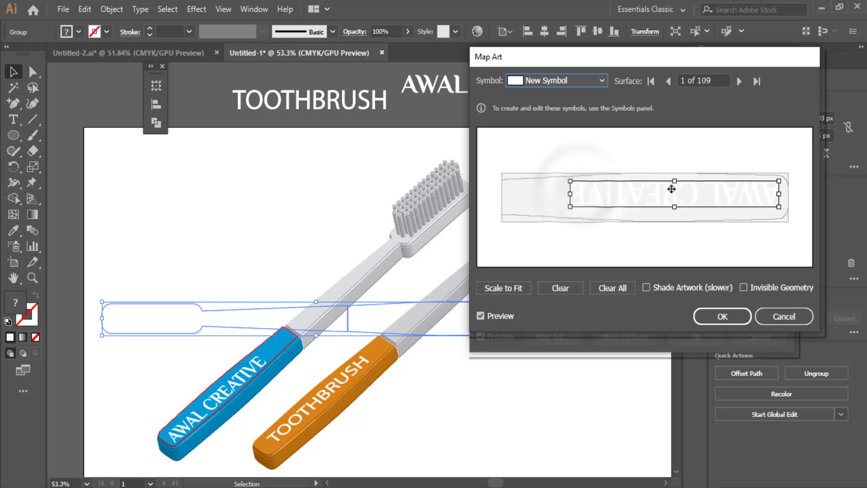
{"action": "left_click_drag", "start_coordinate": [672, 189], "coordinate": [698, 195]}
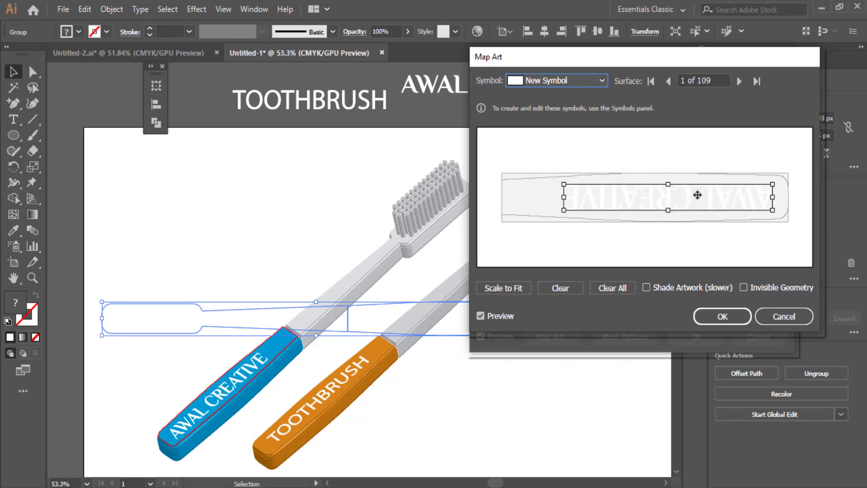
{"action": "left_click", "coordinate": [714, 315]}
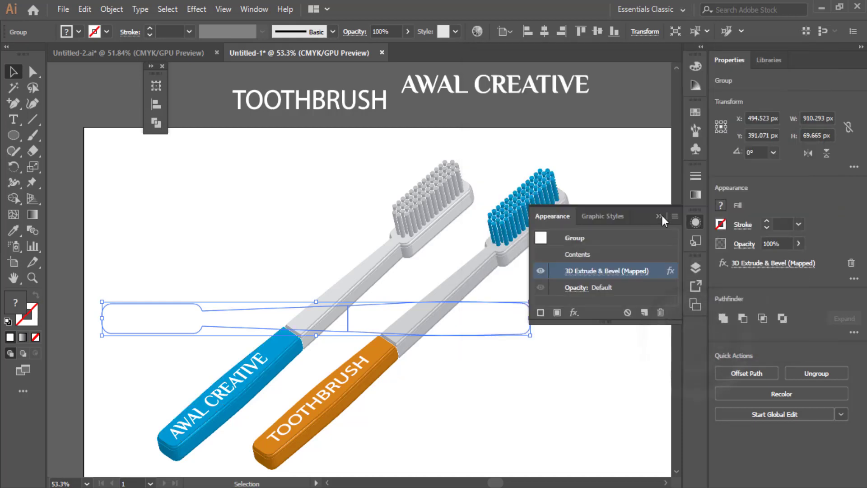
{"action": "left_click", "coordinate": [661, 214]}
{"action": "left_click", "coordinate": [620, 101]}
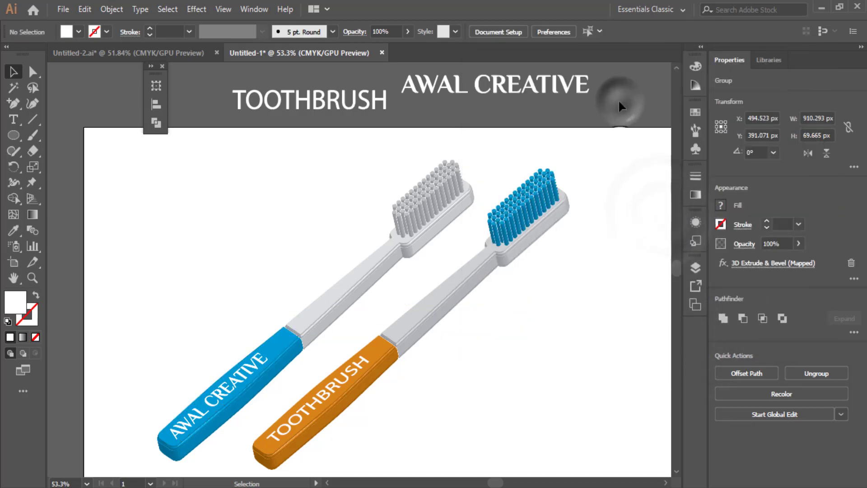
Fit the artboard in the window and compare the finished toothbrushes with those in the Untitled-2.ai document.
{"action": "key", "text": "ctrl+0"}
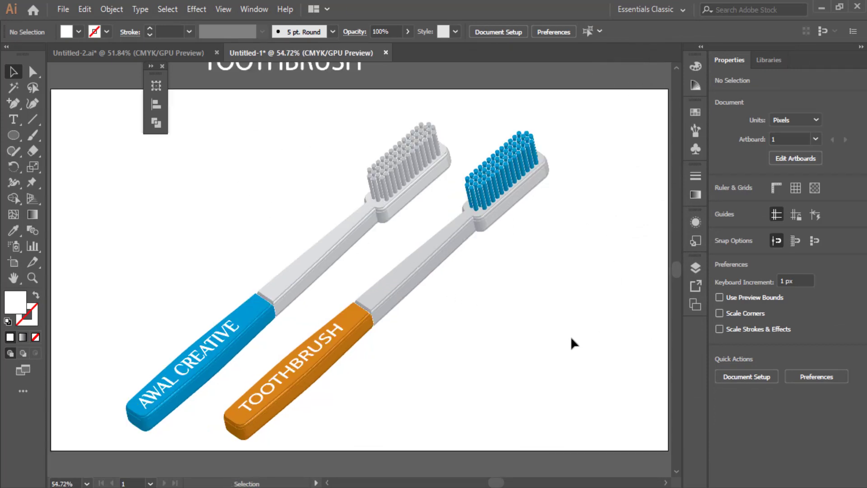
{"action": "left_click", "coordinate": [162, 57]}
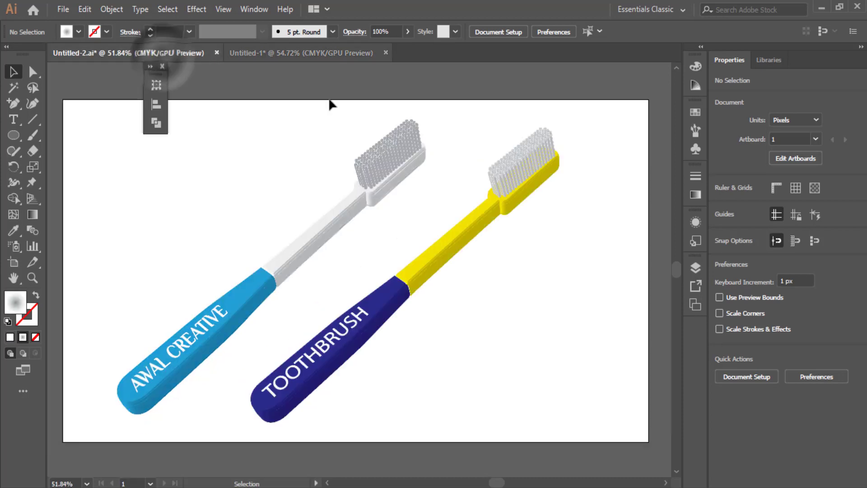
{"action": "left_click", "coordinate": [328, 58]}
{"action": "left_click", "coordinate": [430, 261]}
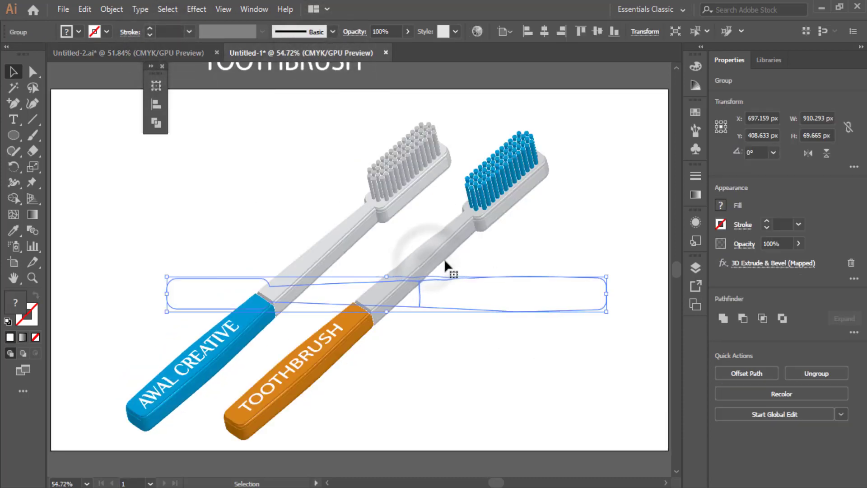
{"action": "left_click", "coordinate": [600, 383]}
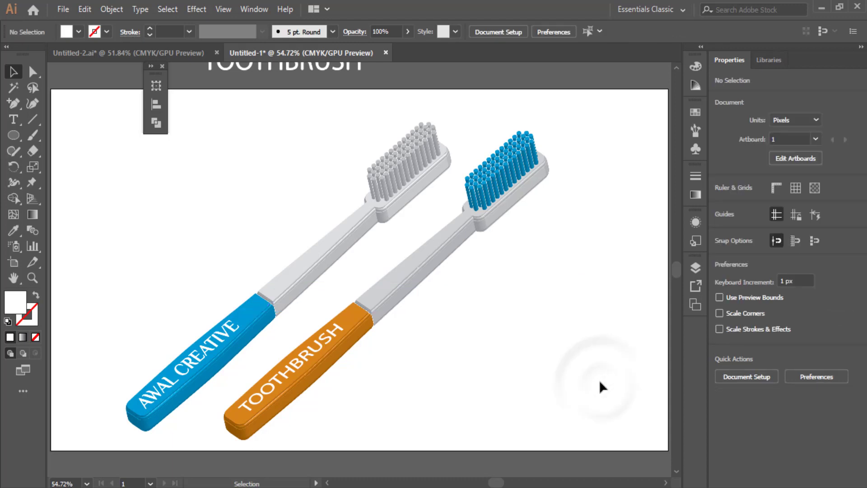